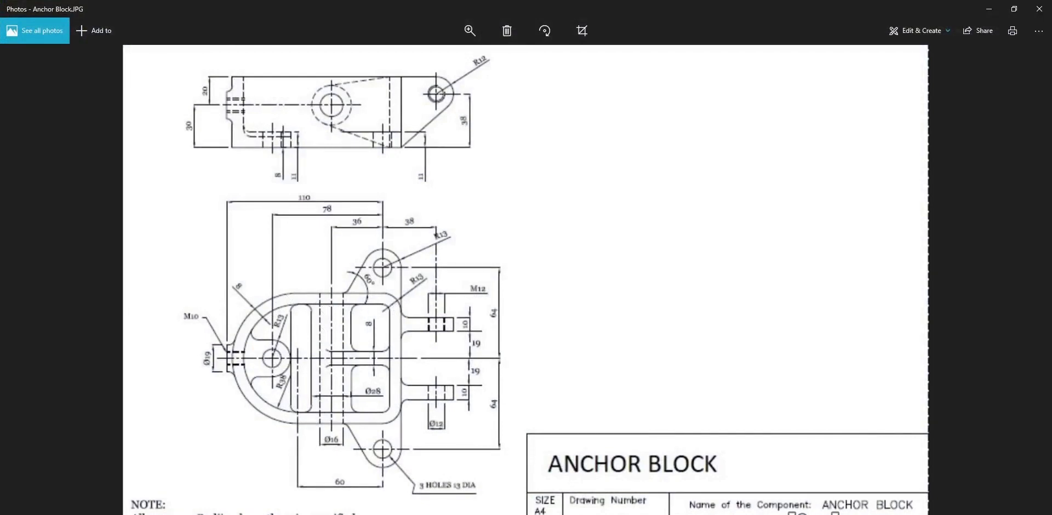
Switch to CATIA V5 and start a sketch on the yz plane of the Anchor Block part.
click(626, 514)
click(496, 252)
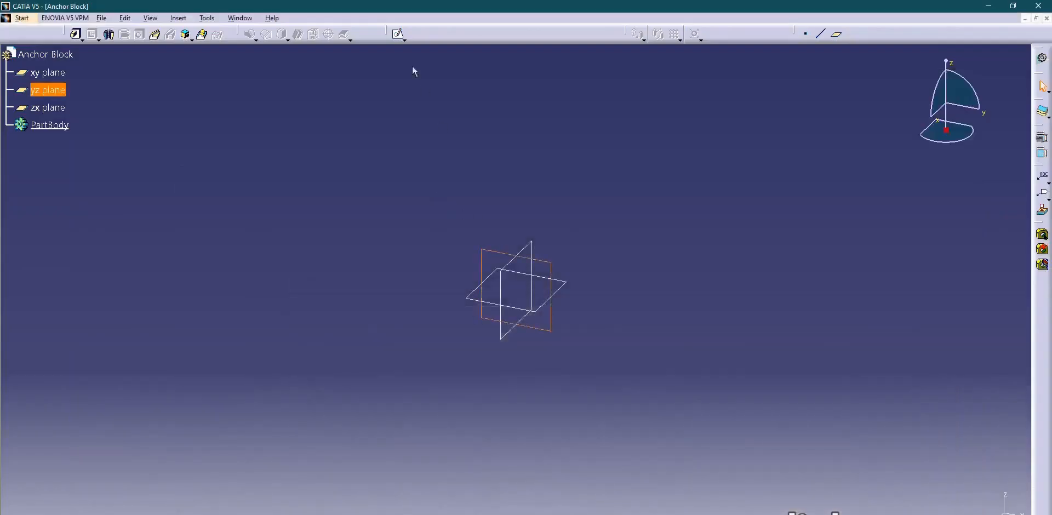
click(398, 34)
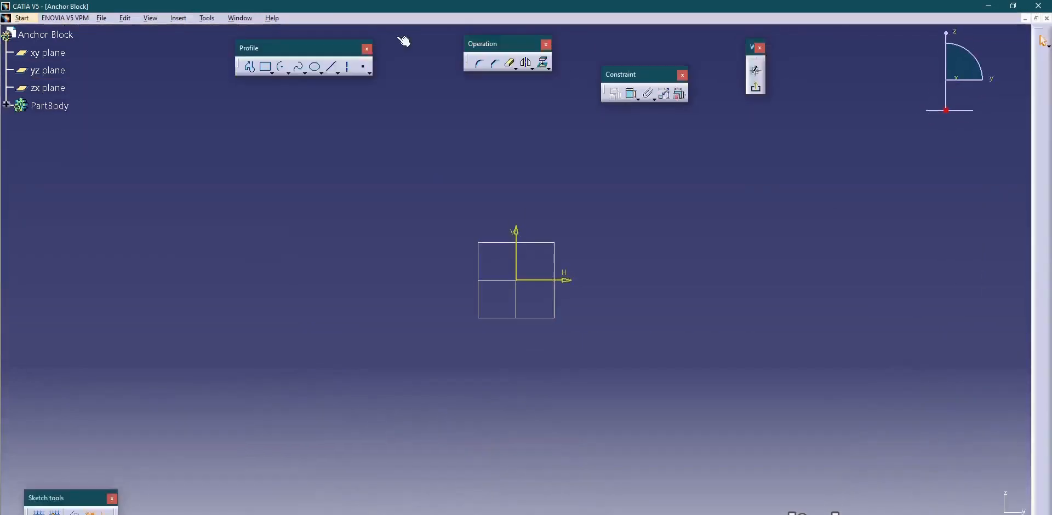
Sketch two concentric half-circle arcs centred on the origin, bulging towards negative H, with radii of about 40 mm and 52 mm.
click(283, 71)
click(516, 280)
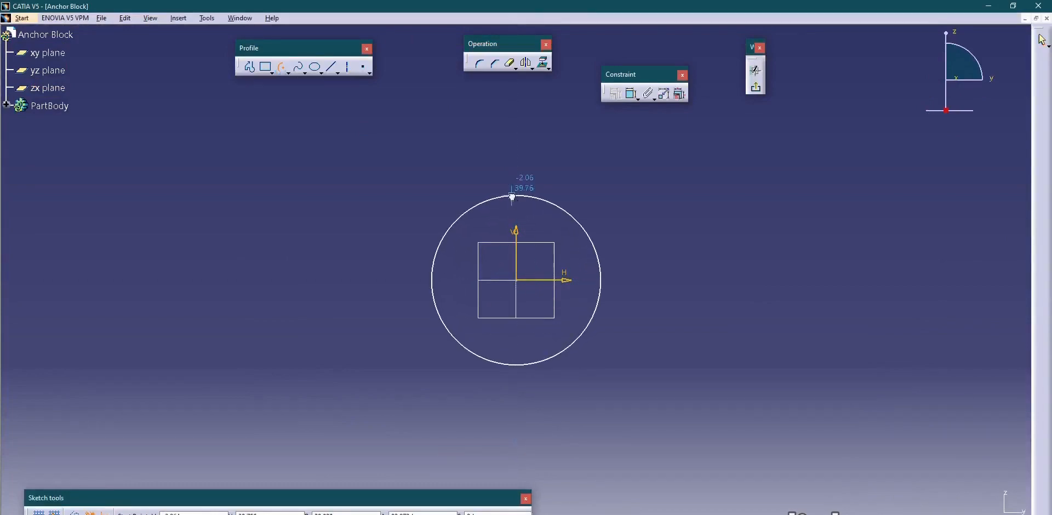
click(512, 196)
click(510, 365)
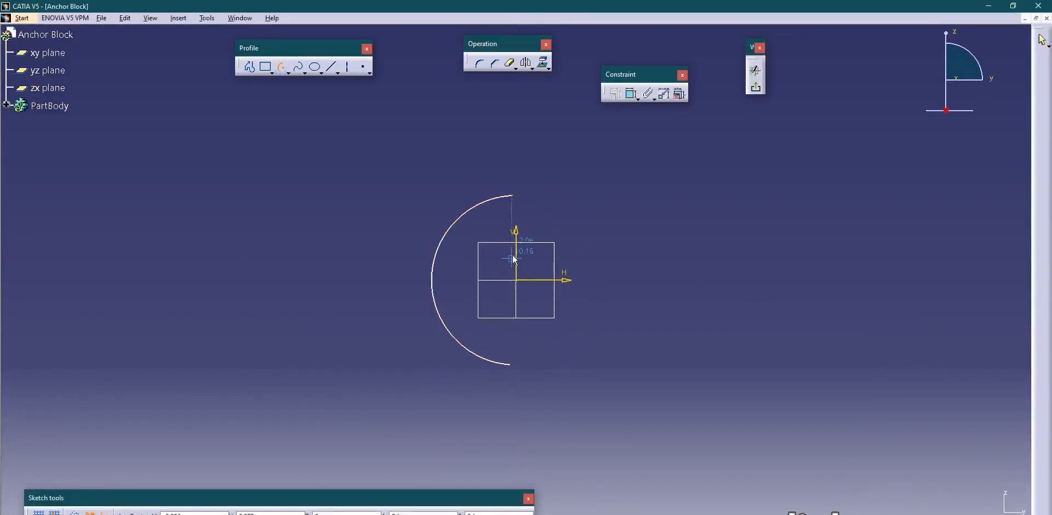
click(516, 280)
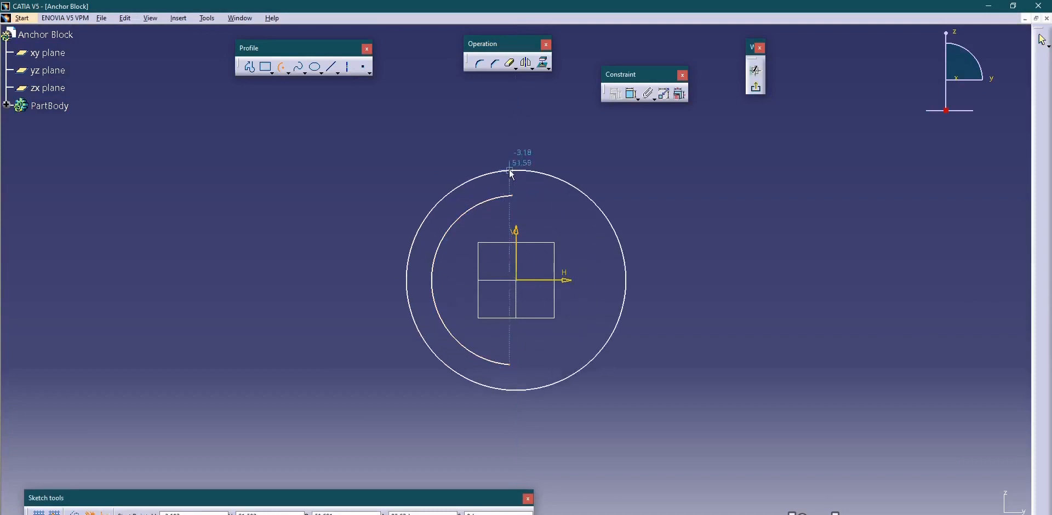
click(510, 171)
click(505, 385)
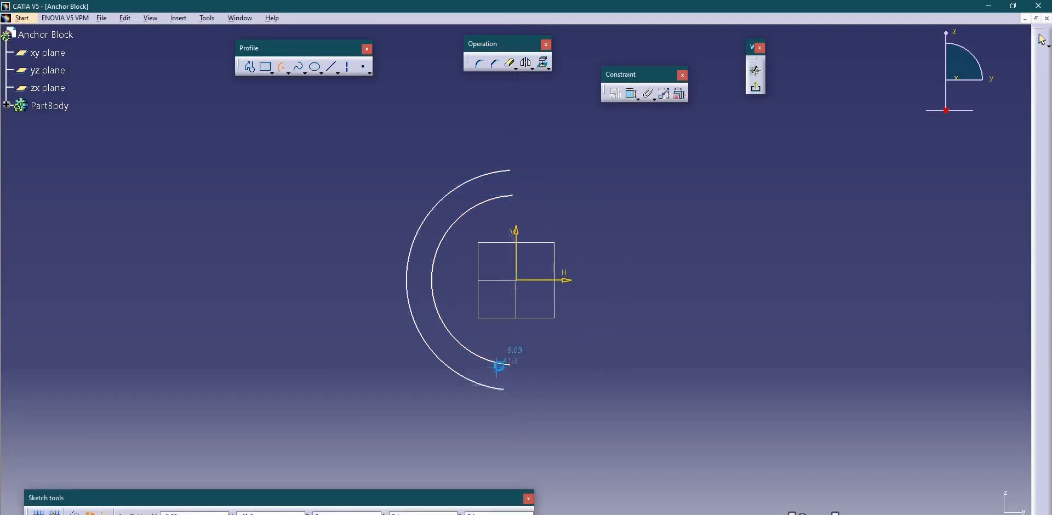
Constrain the inner arc's radius to 38 mm.
click(633, 95)
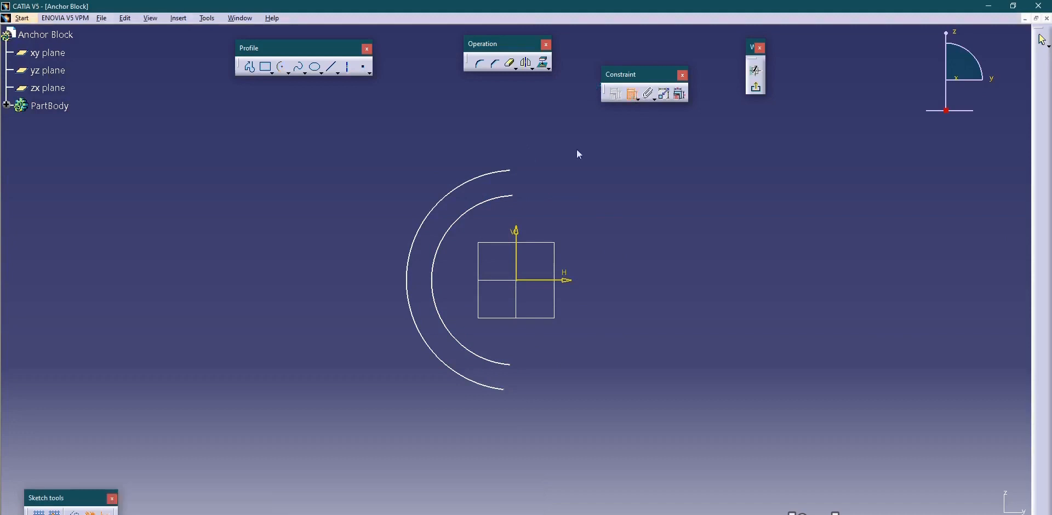
click(495, 201)
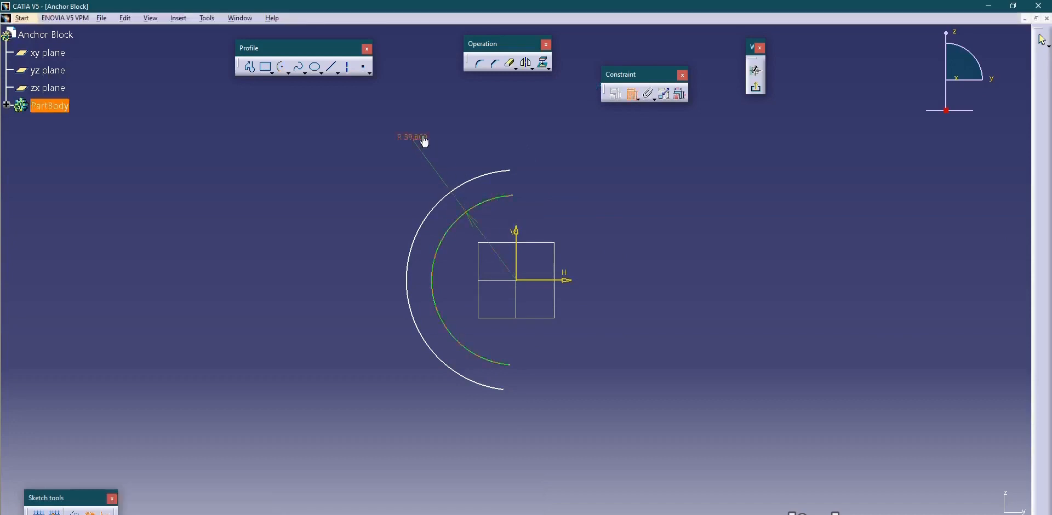
click(422, 138)
double_click(420, 137)
text(30)
key(Return)
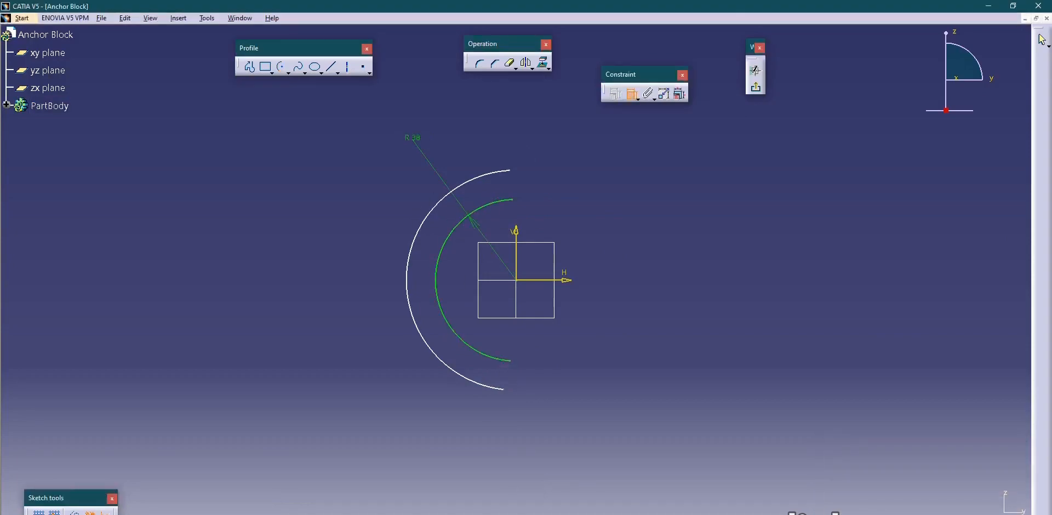
Constrain the distance between the inner and outer arcs to 8 mm.
key(alt+Tab)
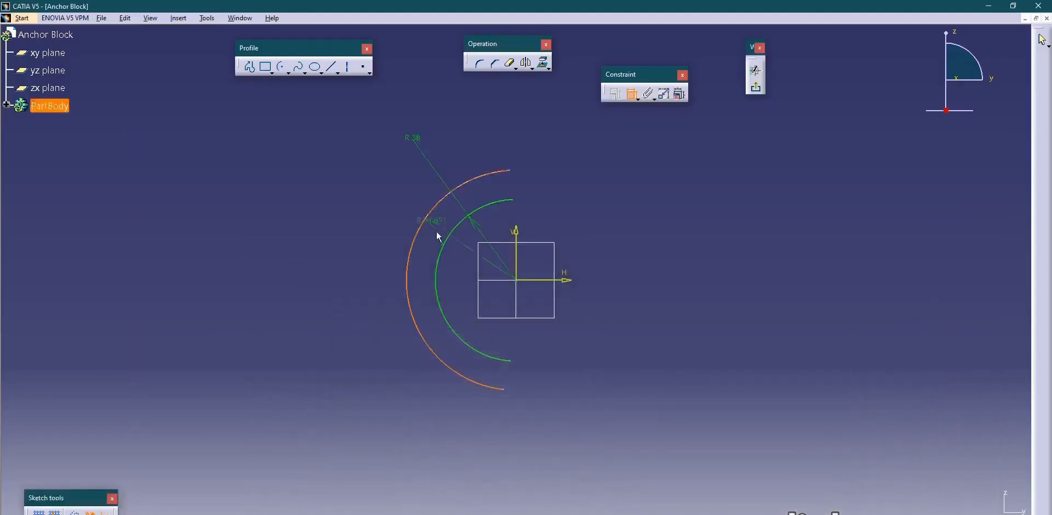
click(445, 251)
click(368, 175)
double_click(368, 175)
text(8)
key(Return)
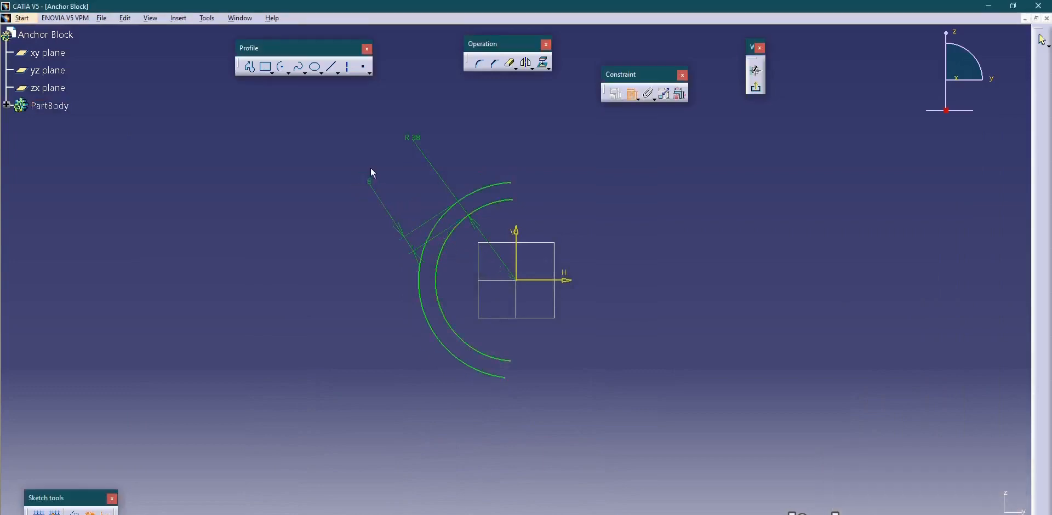
Draw a three-sided rectangular profile on the positive H side joining the outer arc's upper and lower endpoints.
click(251, 70)
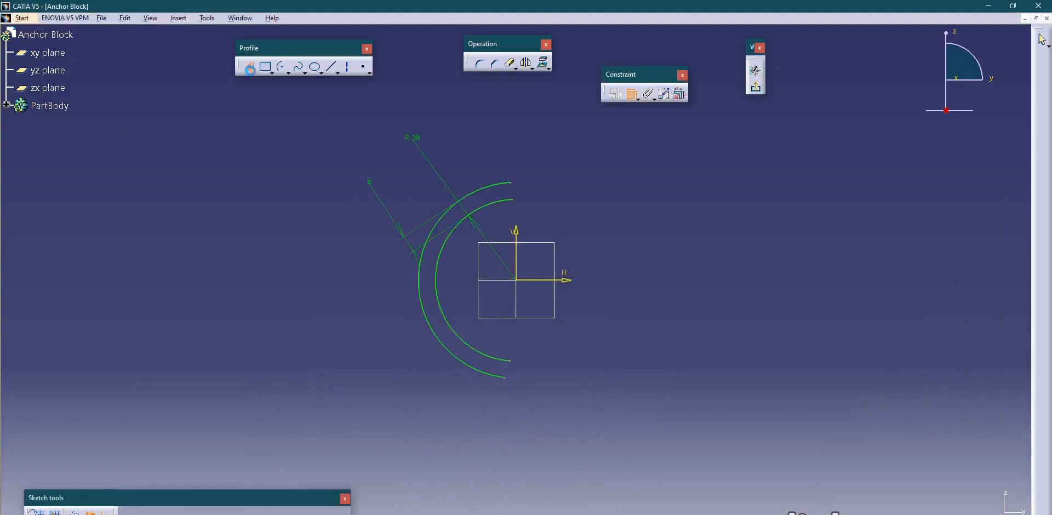
click(517, 187)
click(700, 183)
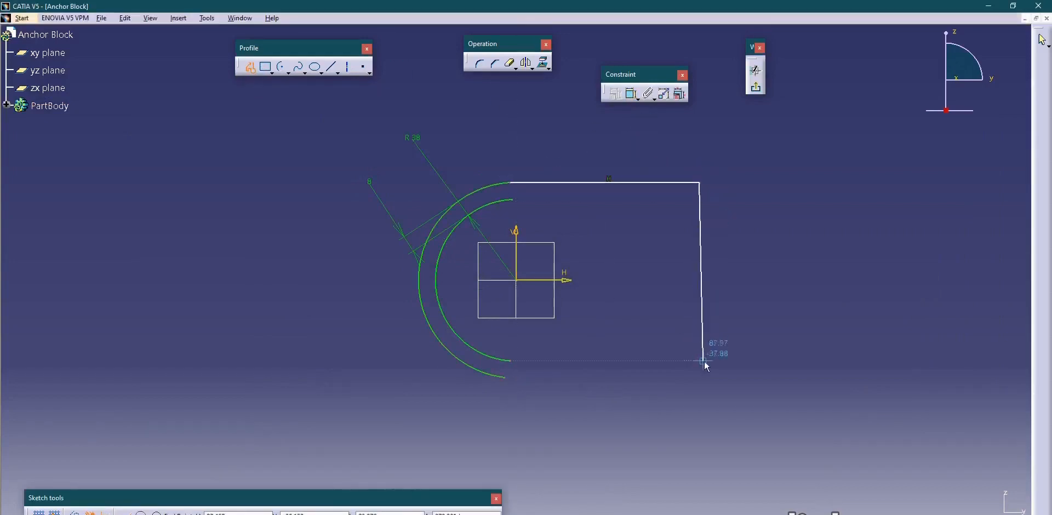
click(700, 377)
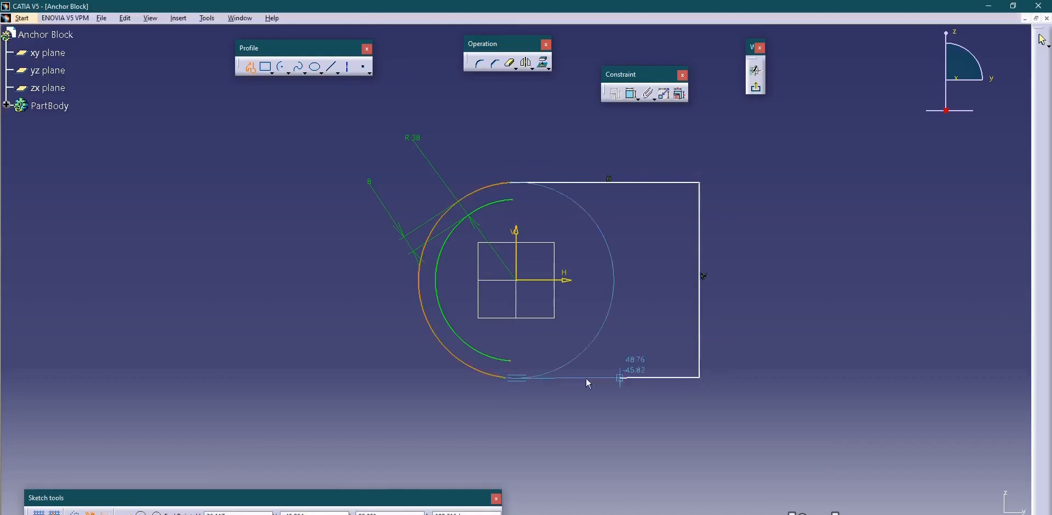
click(505, 377)
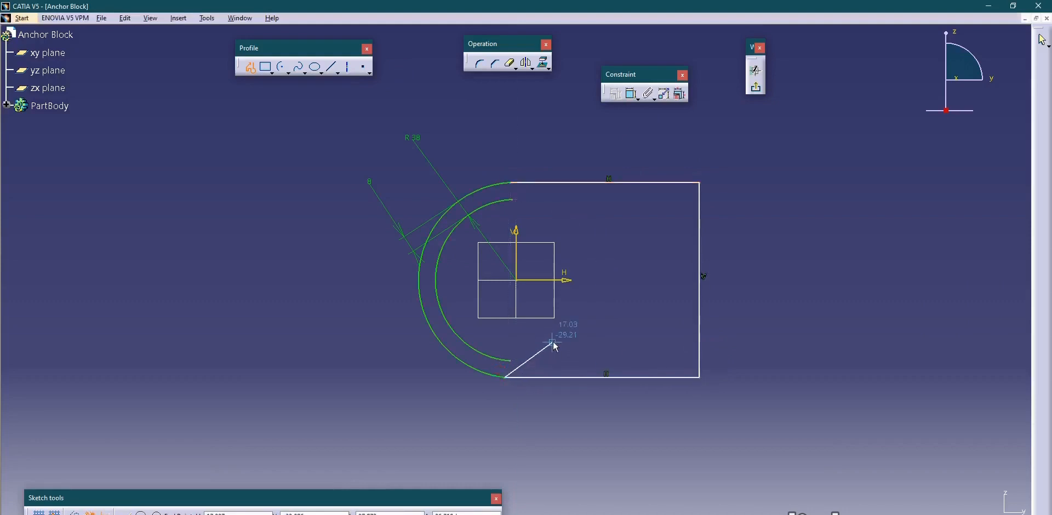
key(Escape)
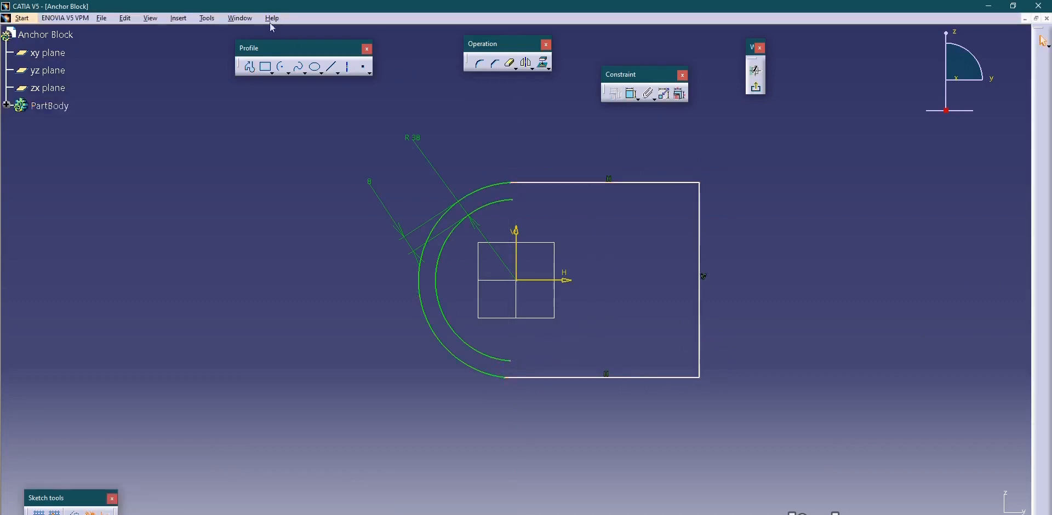
Draw a three-line profile joining the inner arc's two endpoints, with its vertical side about 70 mm from the vertical axis.
click(250, 67)
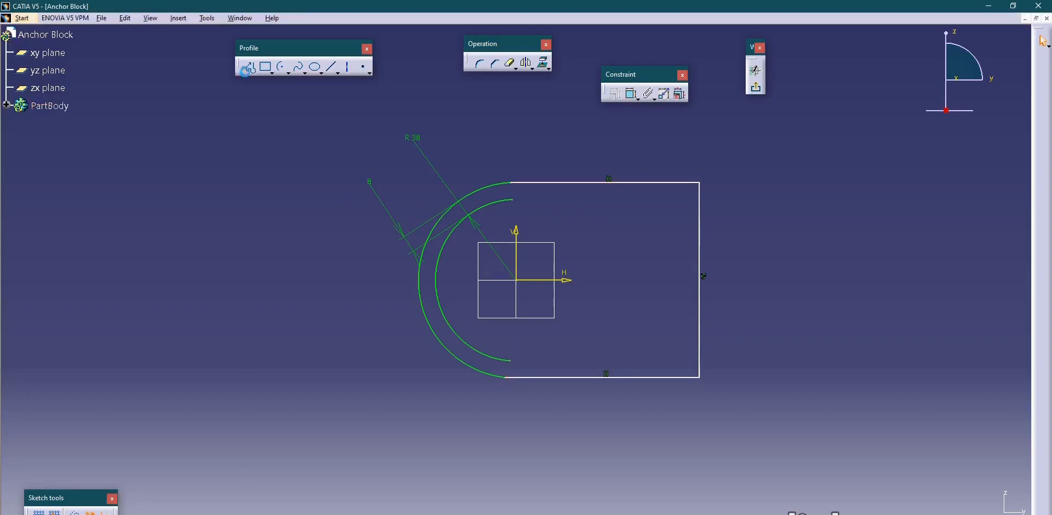
click(512, 200)
click(666, 200)
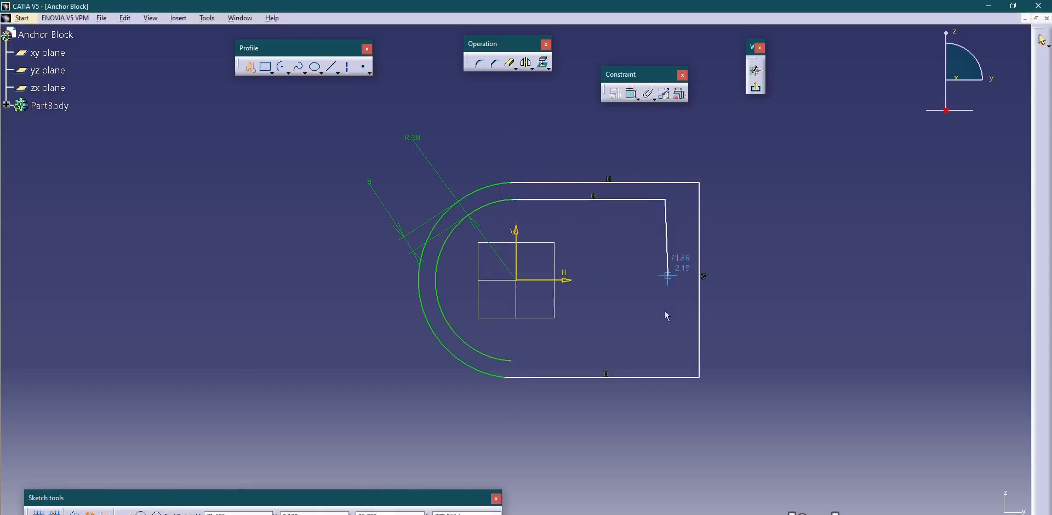
click(665, 351)
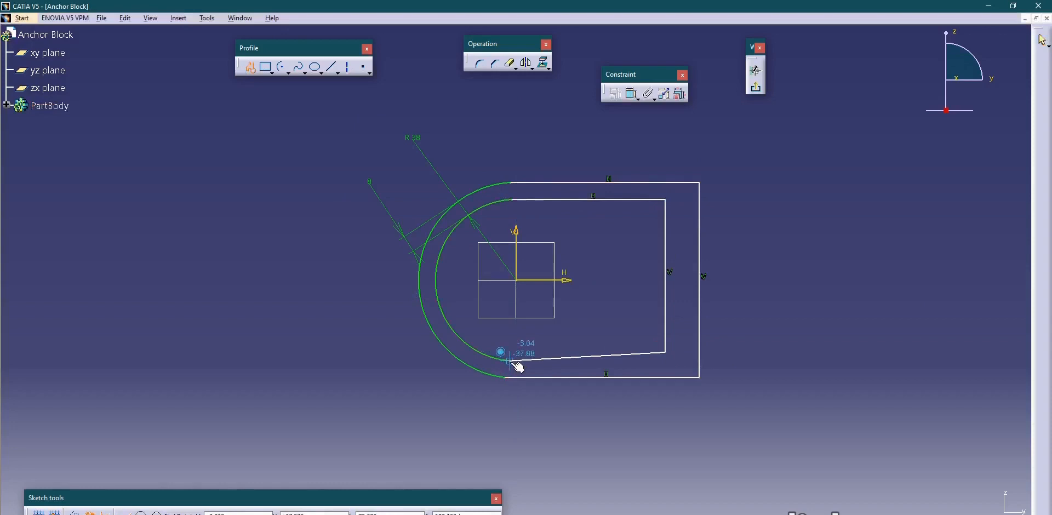
click(510, 360)
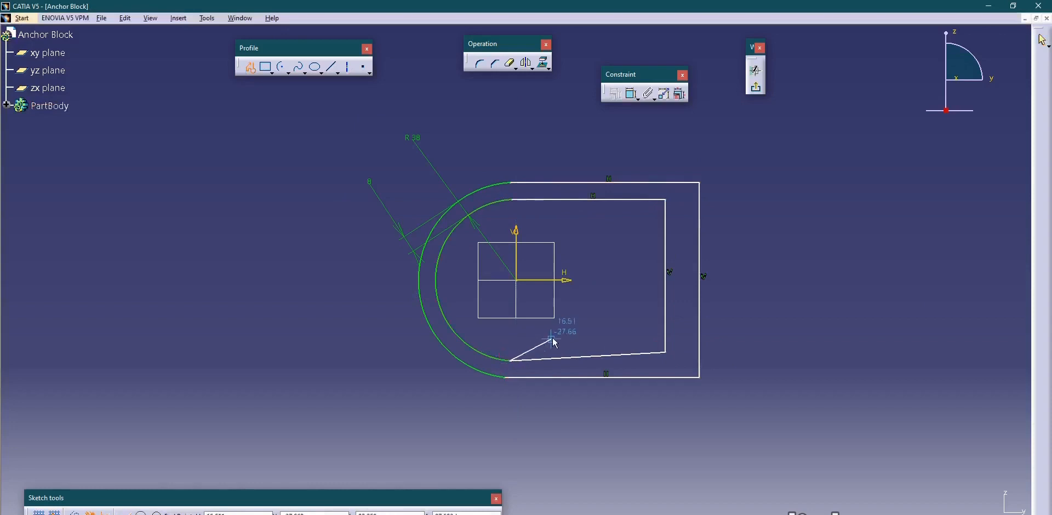
Apply a horizontal constraint to the sloping lower line of the inner profile.
click(632, 94)
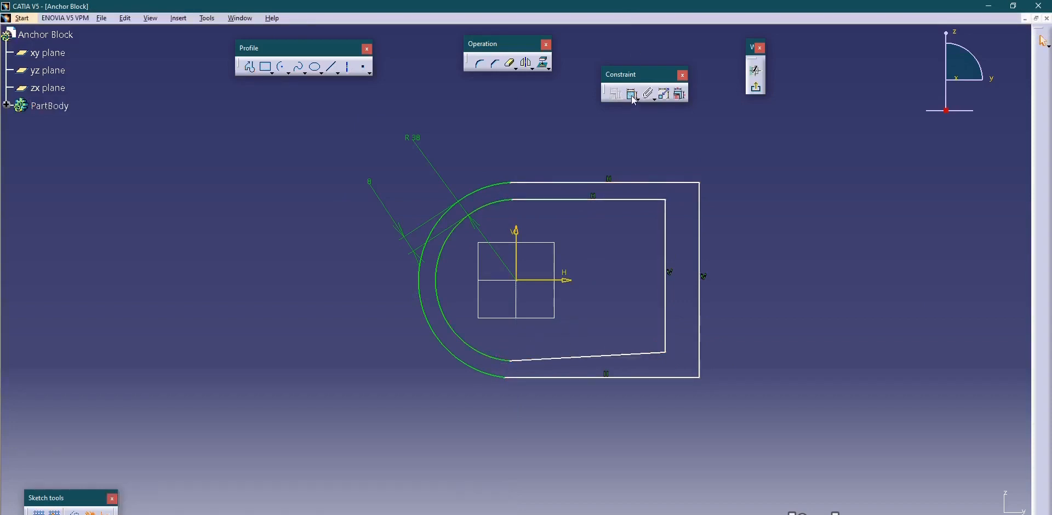
click(643, 353)
right_click(615, 295)
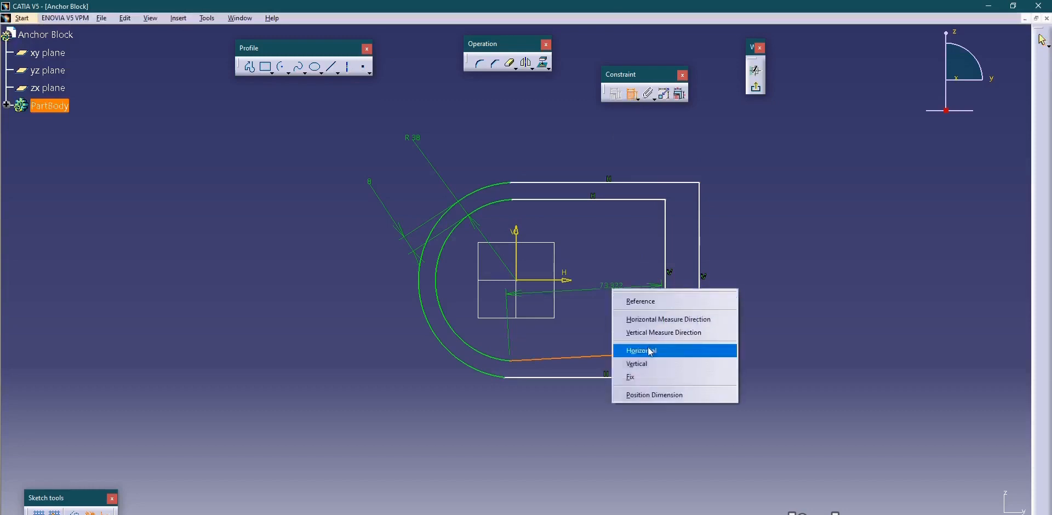
click(646, 347)
Add tangency constraints between the lower horizontal lines and the inner and outer arcs.
click(522, 363)
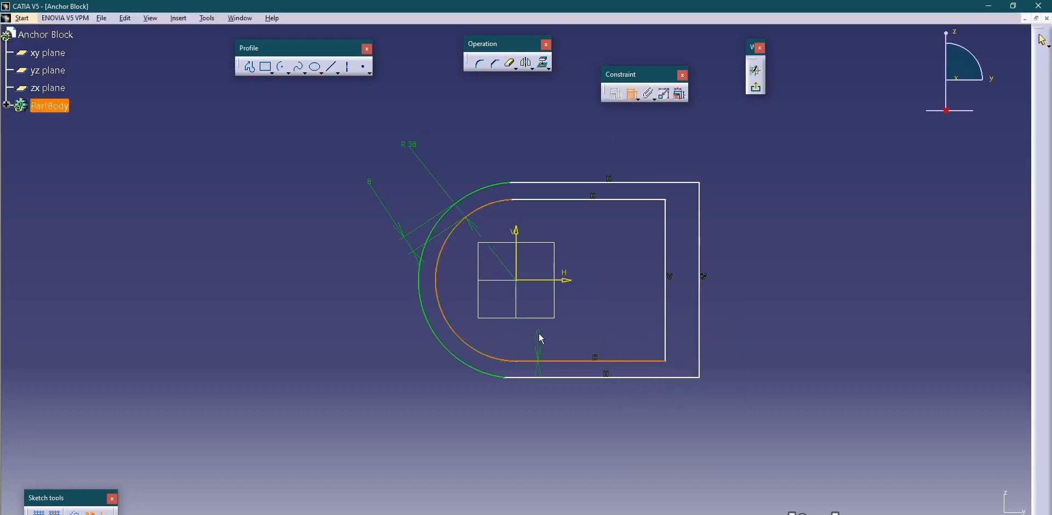
right_click(540, 340)
click(567, 383)
click(503, 378)
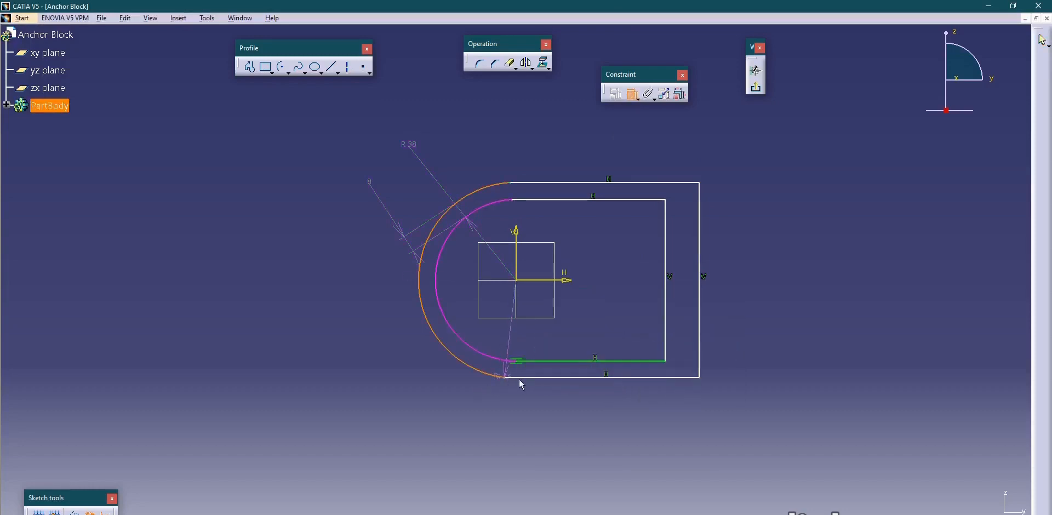
click(520, 377)
right_click(556, 328)
click(585, 376)
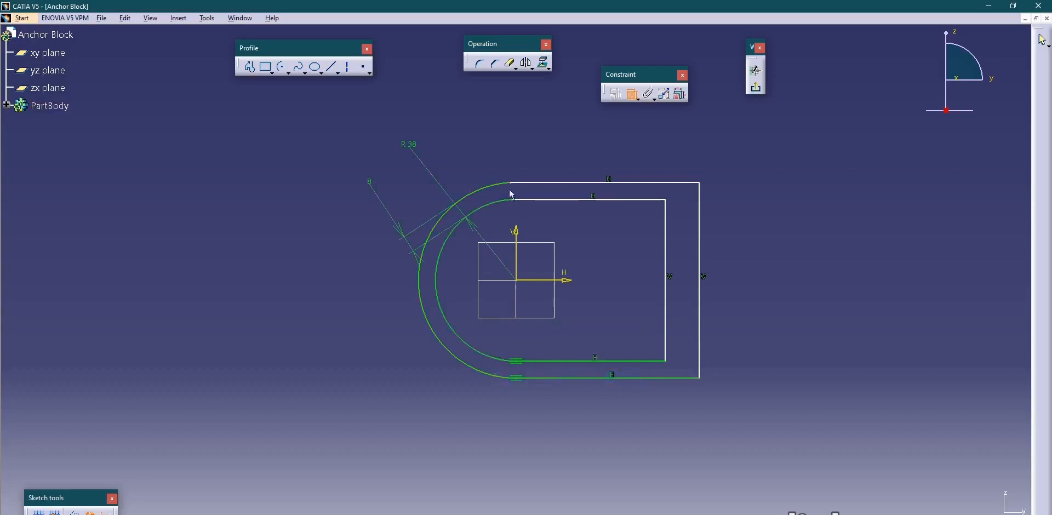
Make the inner arc tangent to the inner profile's upper horizontal line.
click(507, 201)
click(538, 200)
right_click(523, 138)
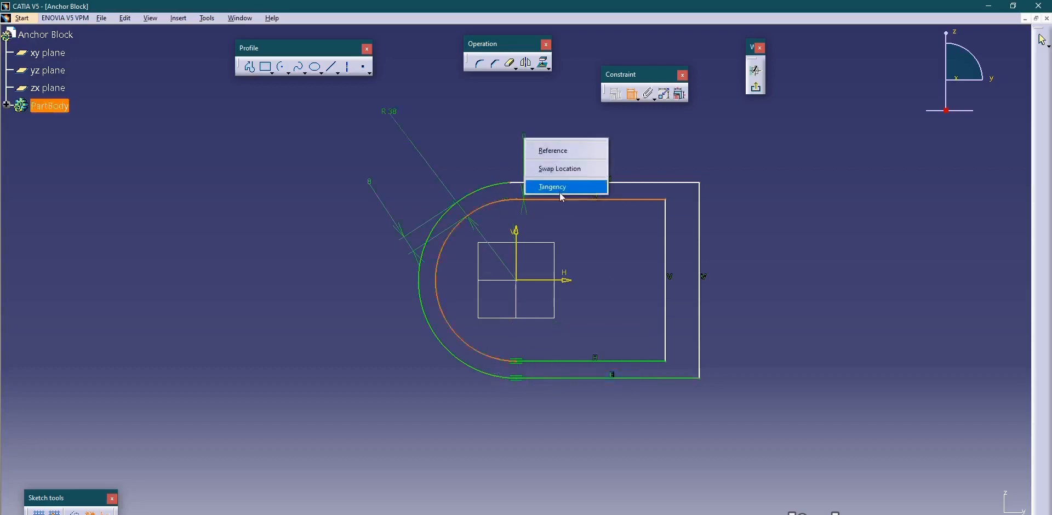
click(560, 189)
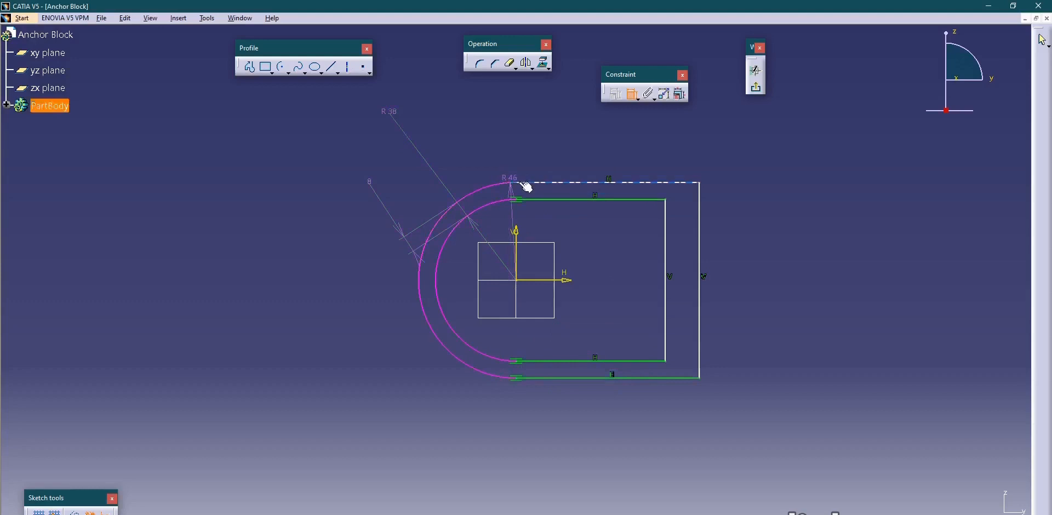
click(510, 177)
key(Delete)
click(633, 94)
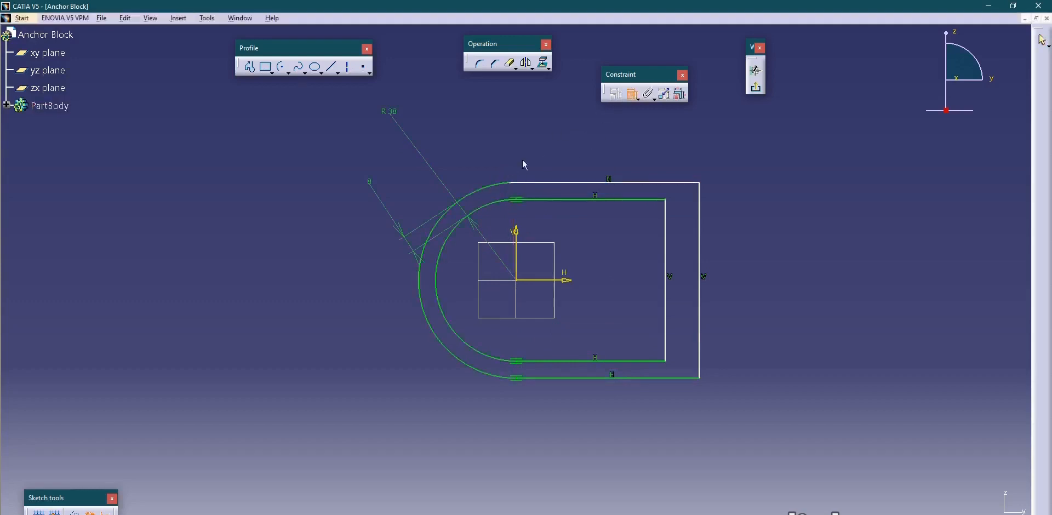
click(500, 185)
click(530, 185)
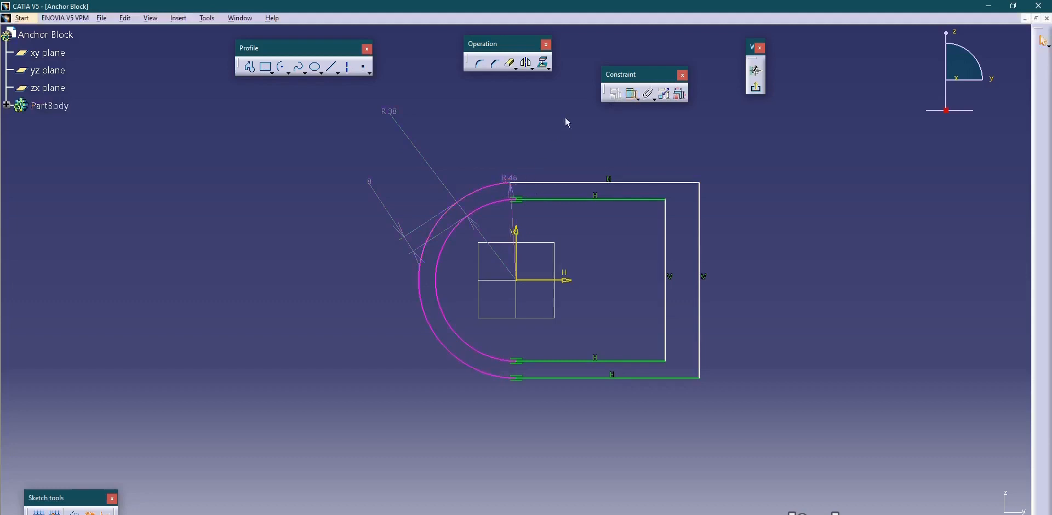
click(510, 176)
key(Delete)
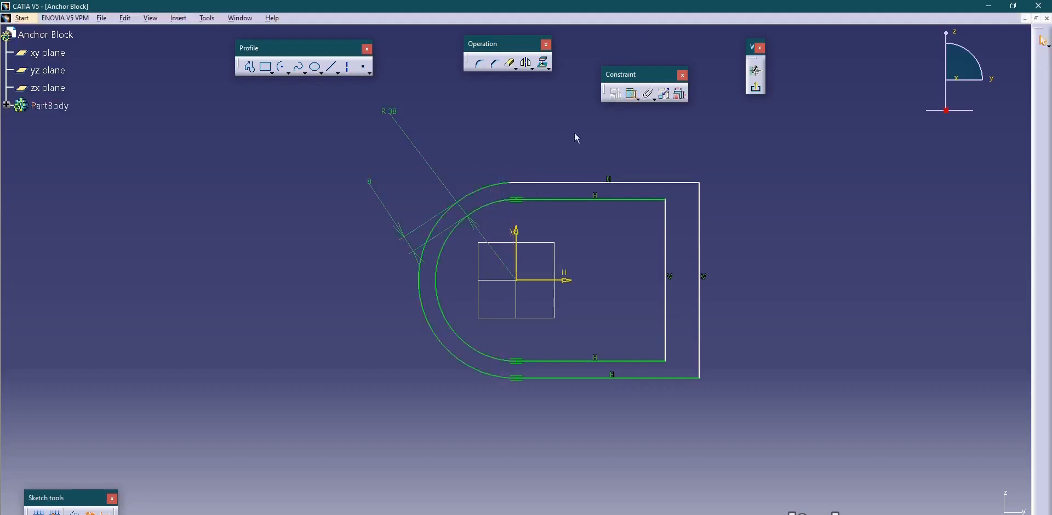
Make the outer arc tangent to the outer profile's upper horizontal line.
click(633, 93)
click(488, 194)
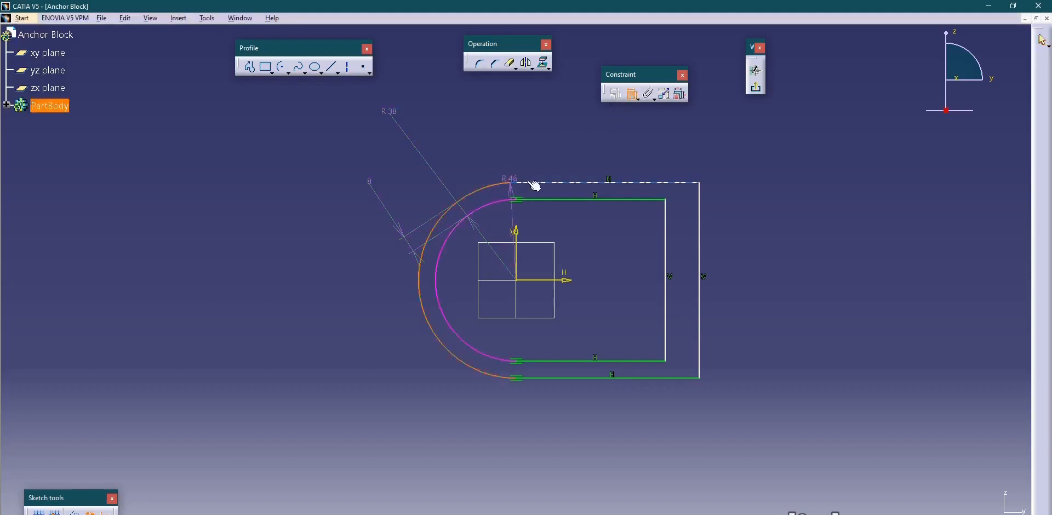
click(535, 182)
right_click(499, 119)
click(537, 169)
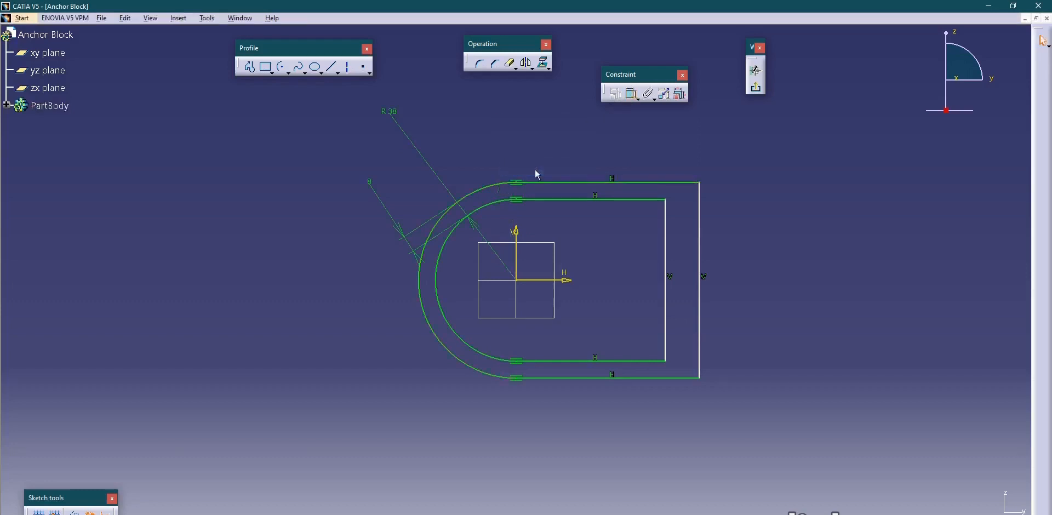
Constrain the distance between the inner and outer profiles' vertical lines to 8 mm.
click(666, 253)
click(700, 259)
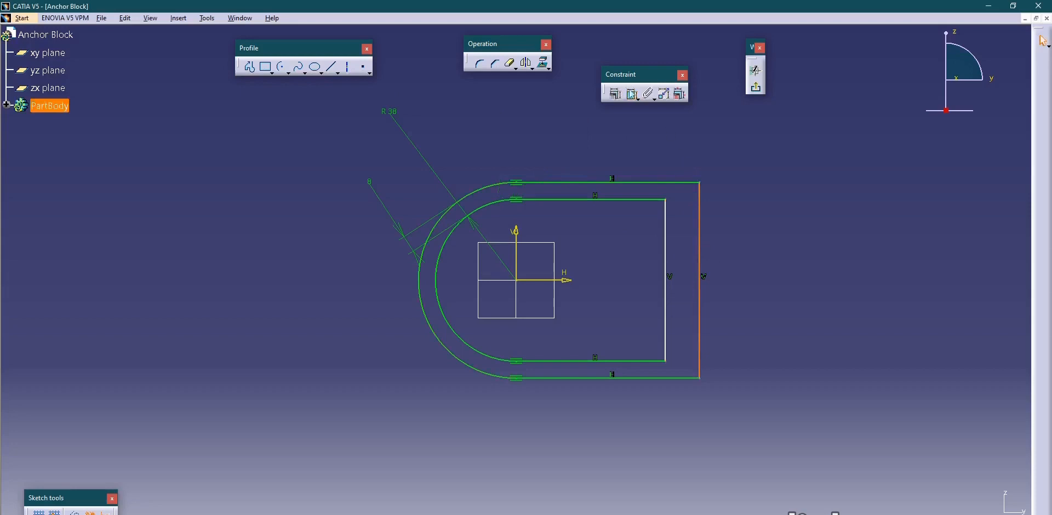
click(633, 94)
click(667, 222)
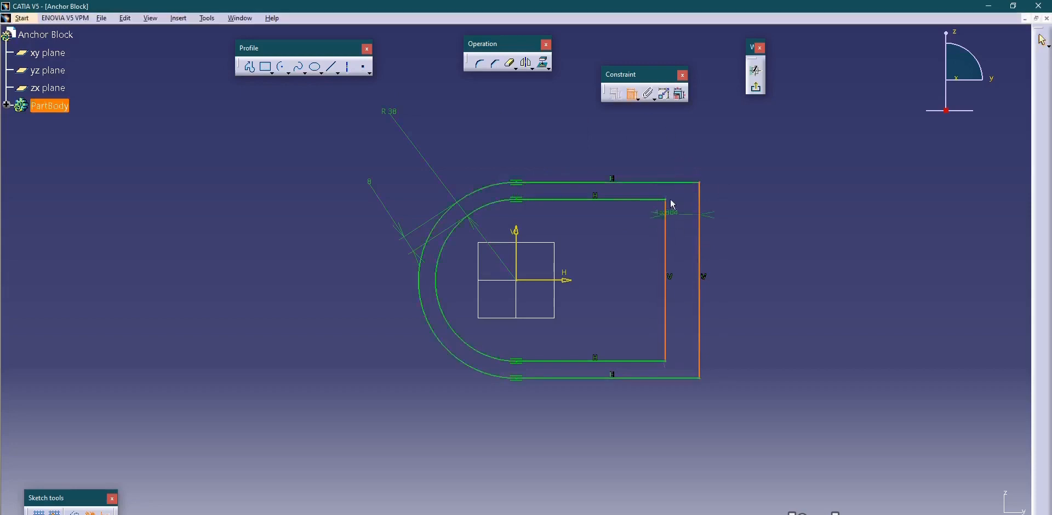
double_click(683, 143)
text(8)
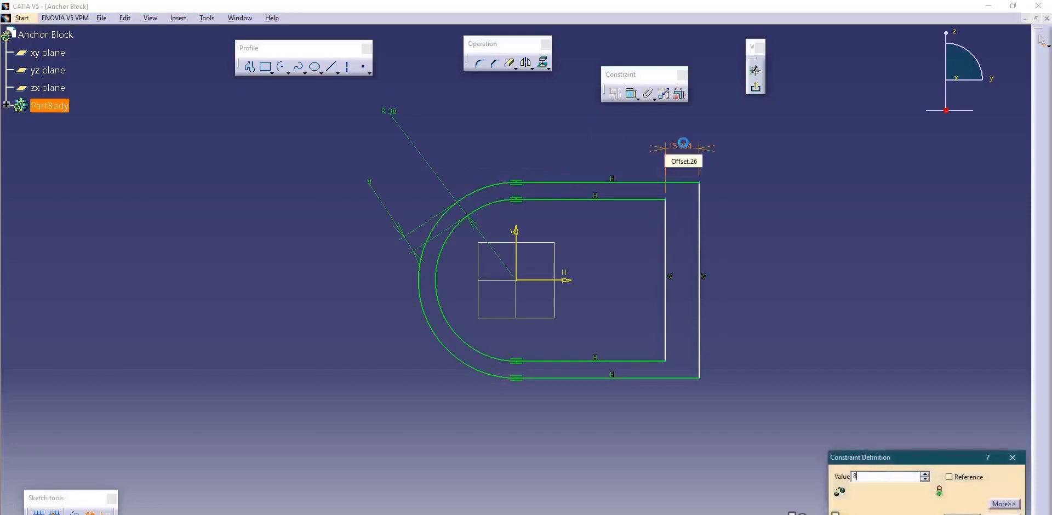
key(Return)
Constrain the distance from the vertical axis to the outer profile's vertical line to 73 mm.
click(632, 95)
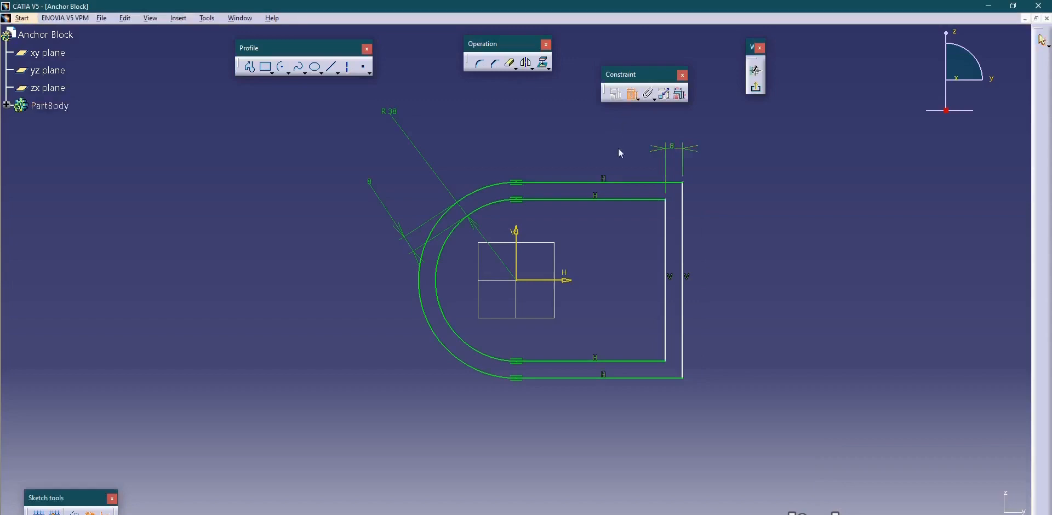
click(682, 261)
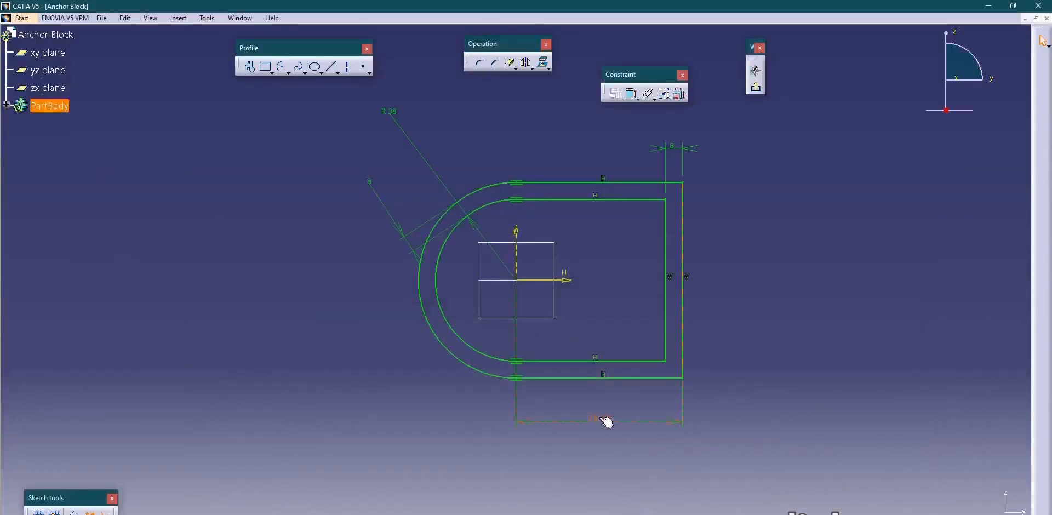
double_click(606, 420)
text(73)
key(Return)
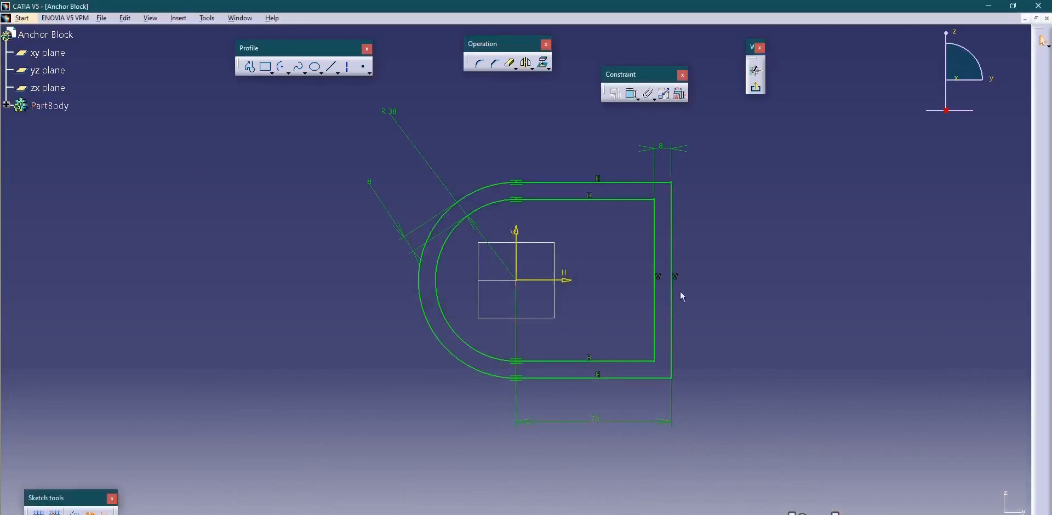
Leave the wall profile sketch and pad it to a length of 50 mm.
click(755, 87)
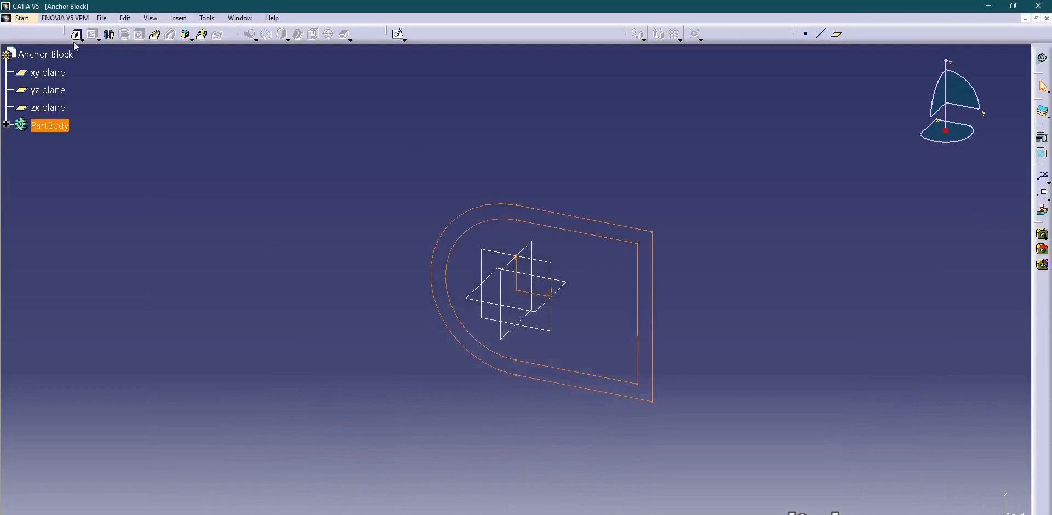
click(77, 36)
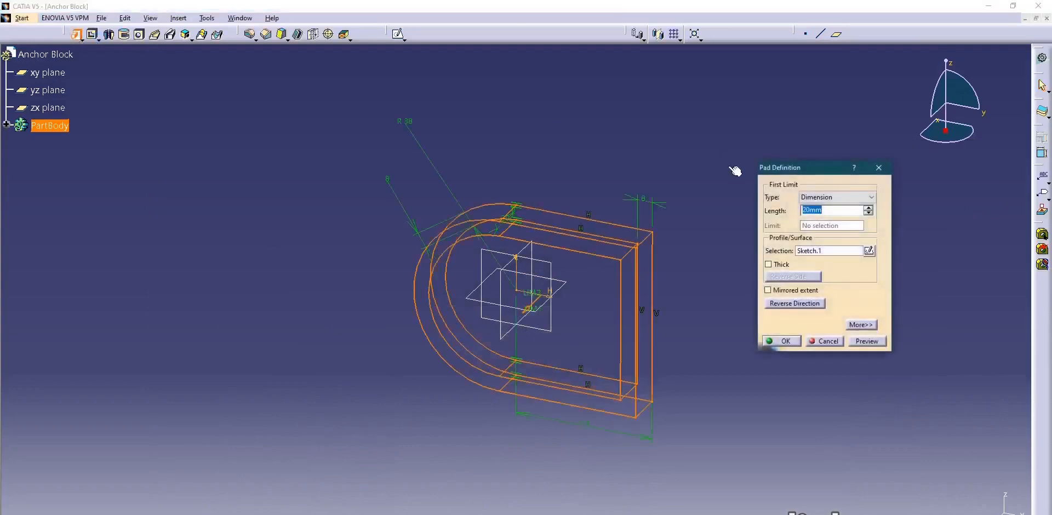
text(50)
key(Return)
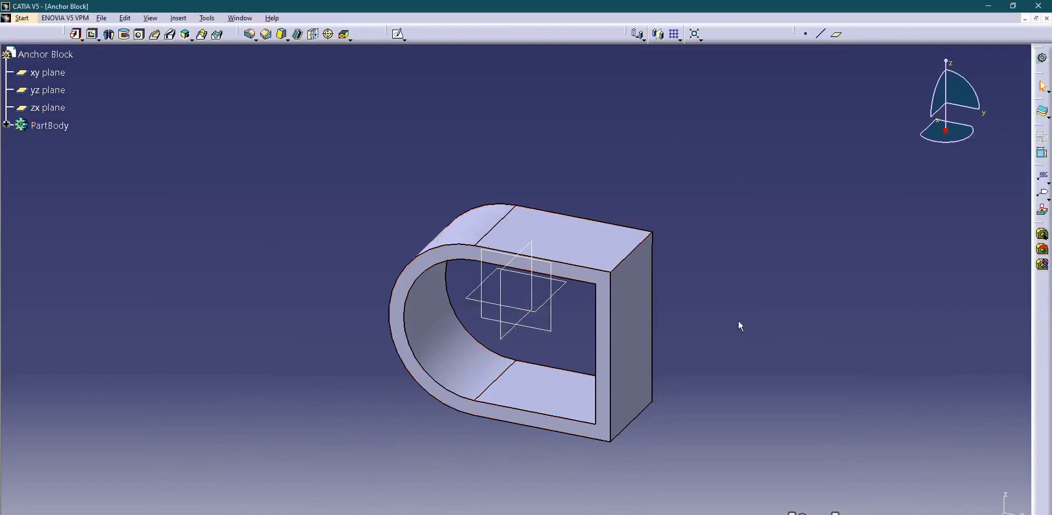
Start a new sketch parallel to the wall profile and project the wall's inner arc edge into it.
click(625, 514)
middle_drag(545, 364, 549, 324)
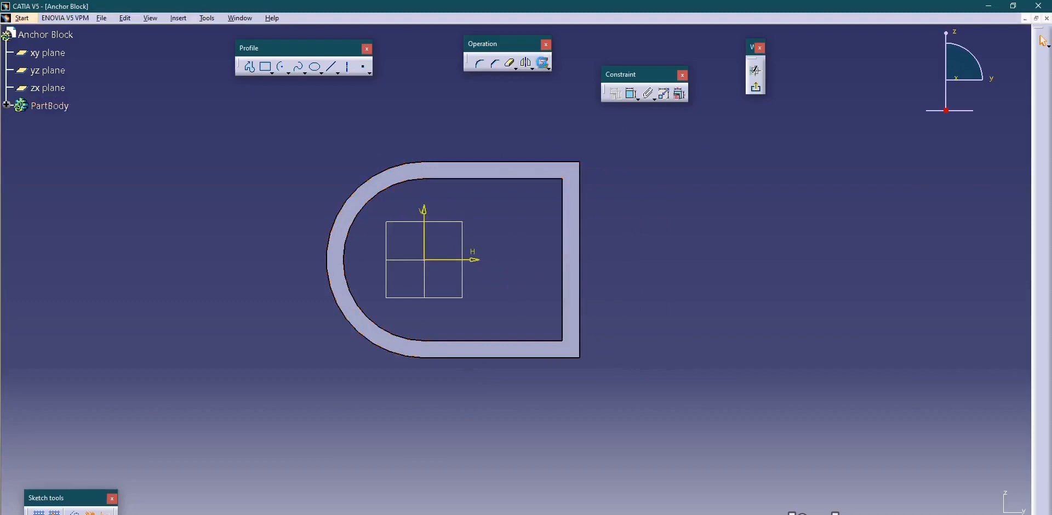
click(406, 188)
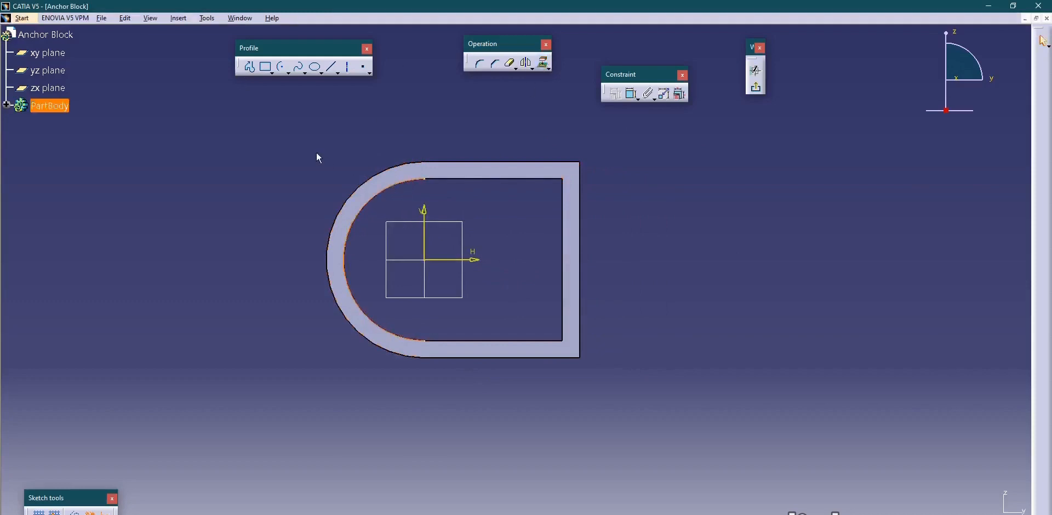
Draw a vertical line joining both ends of the projected arc, about 2.5 mm to the arc side of the vertical axis.
click(332, 67)
middle_drag(405, 286, 527, 264)
click(463, 126)
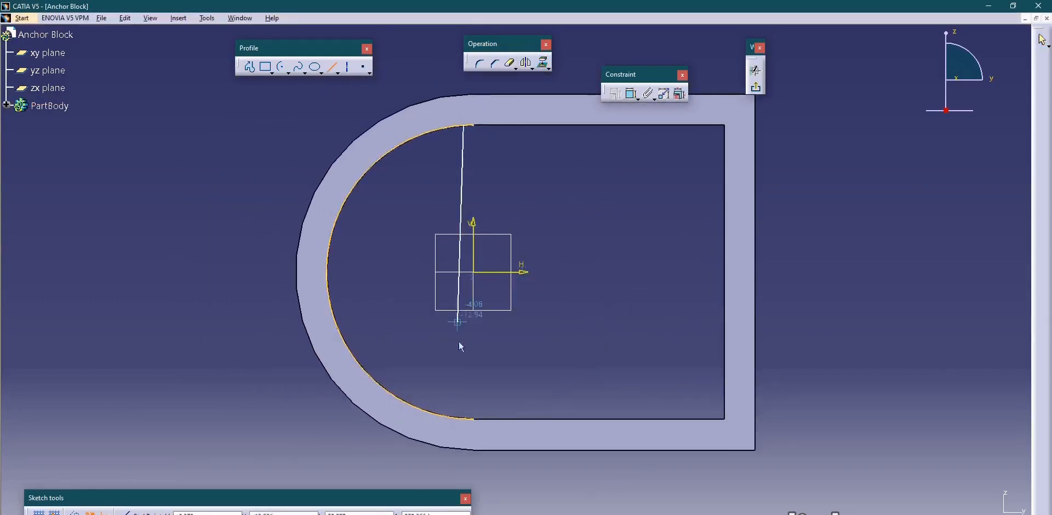
click(467, 417)
click(513, 386)
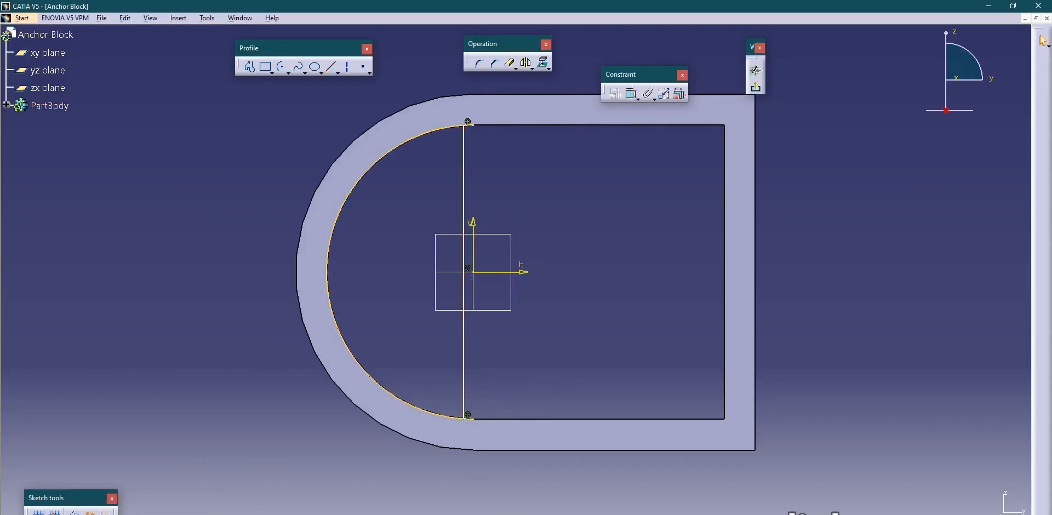
Draw a circle about 9 mm in diameter, centred on the horizontal axis about 16 mm from the origin on the arc side.
key(alt+Tab)
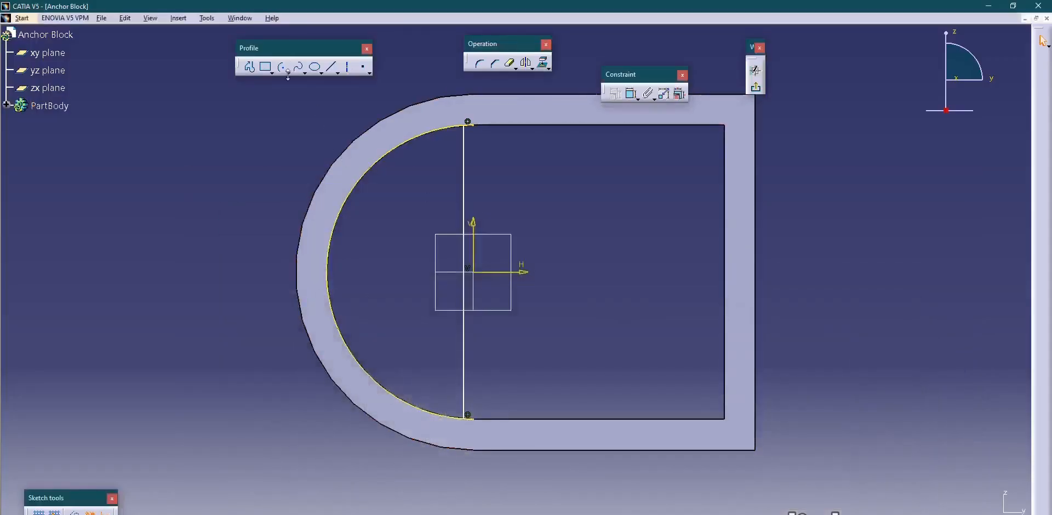
click(283, 71)
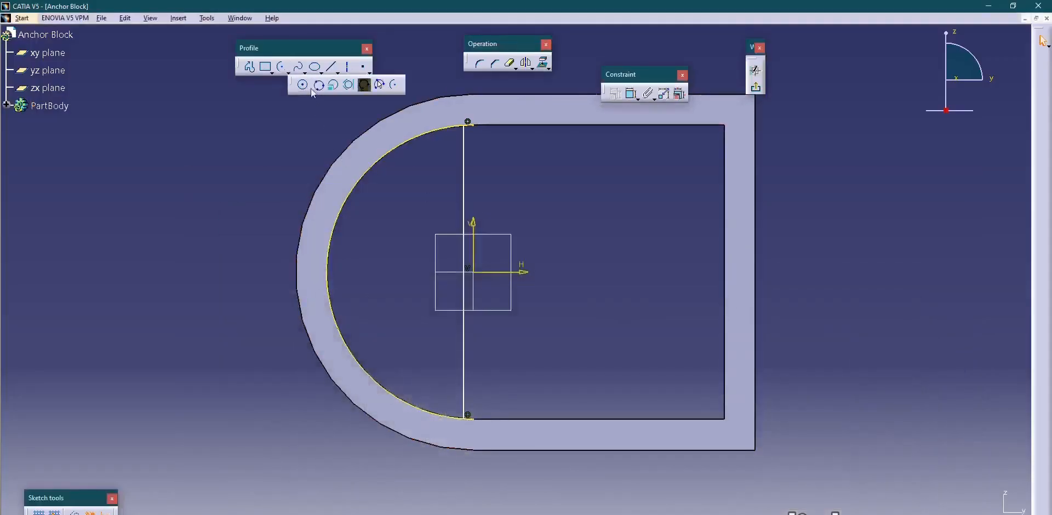
click(303, 84)
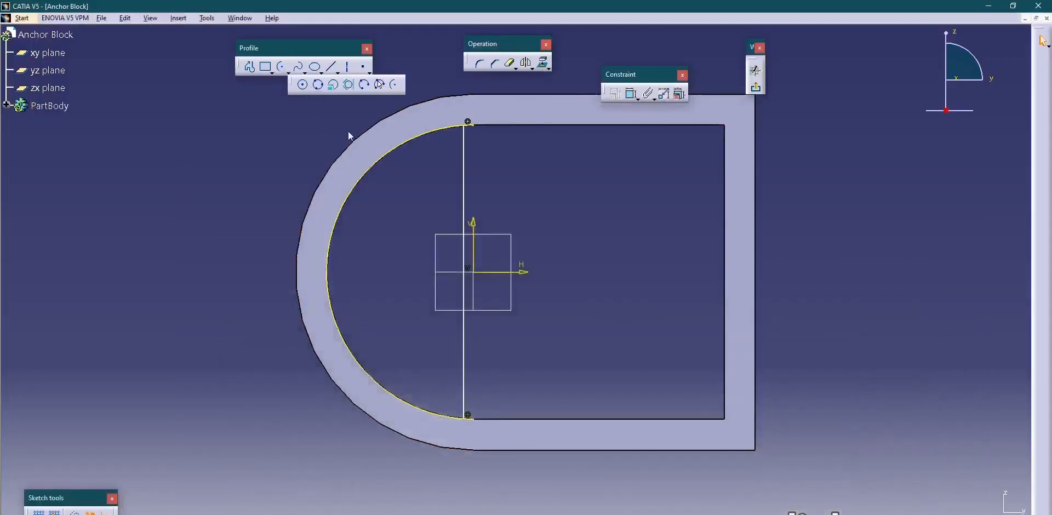
click(412, 272)
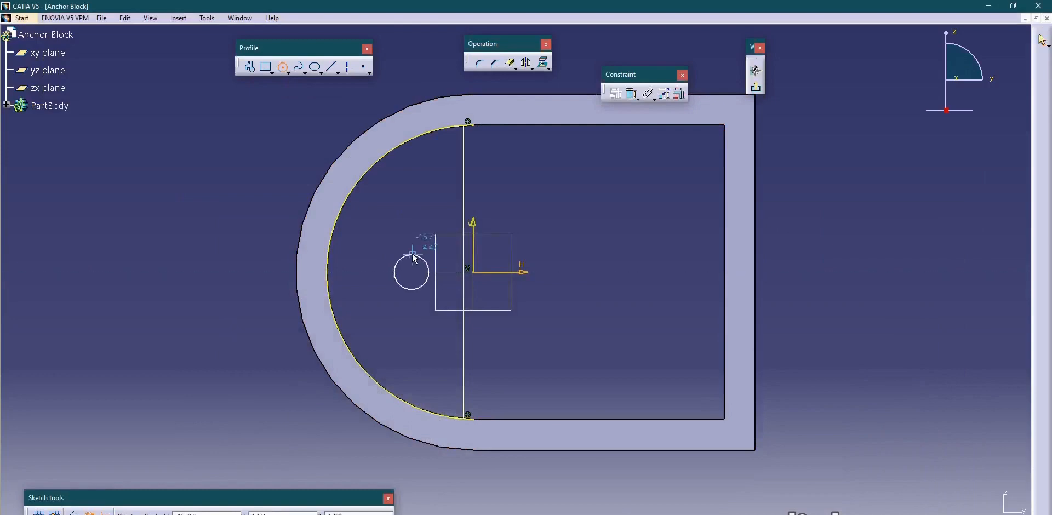
click(415, 258)
Dimension the circle and set its diameter to 13 mm.
click(632, 94)
click(412, 255)
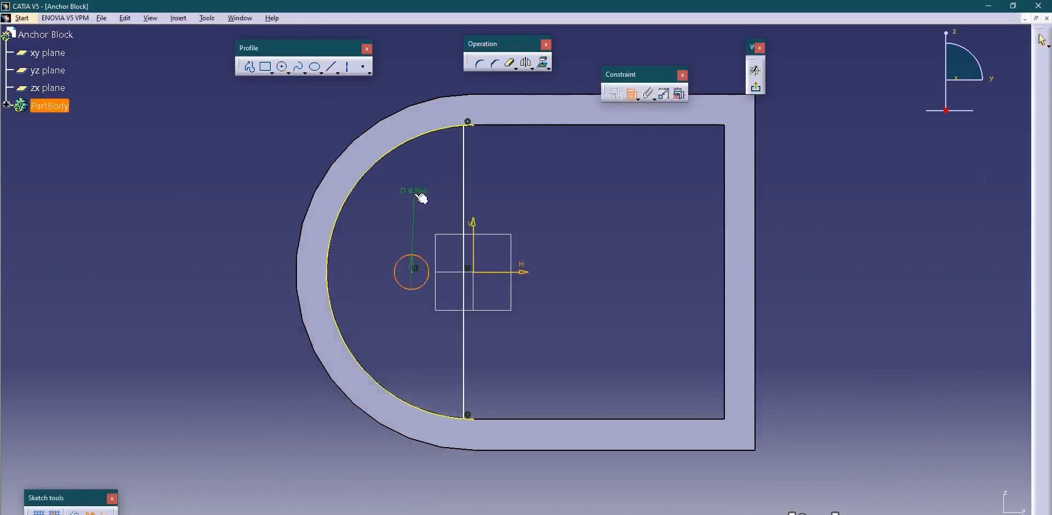
click(419, 192)
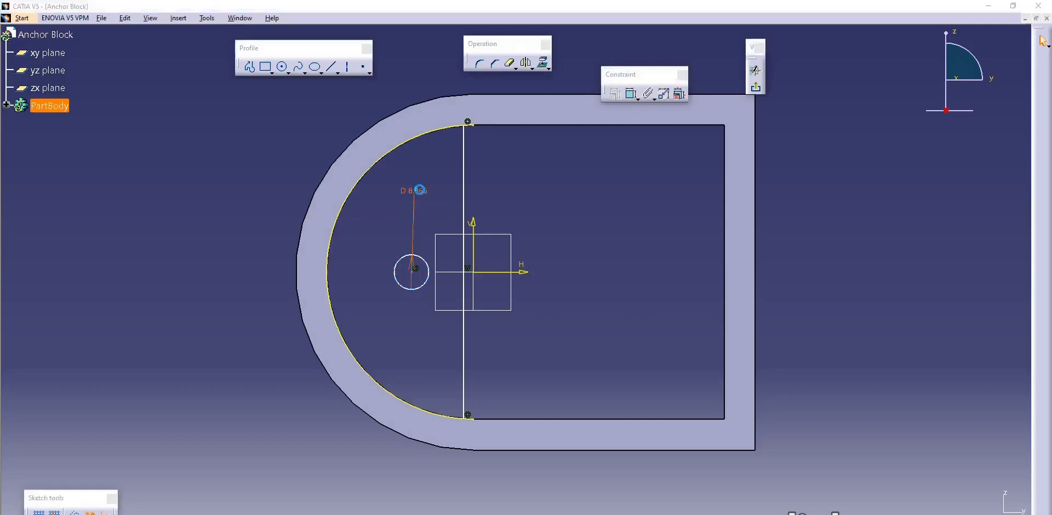
double_click(421, 191)
text(13mm)
key(Return)
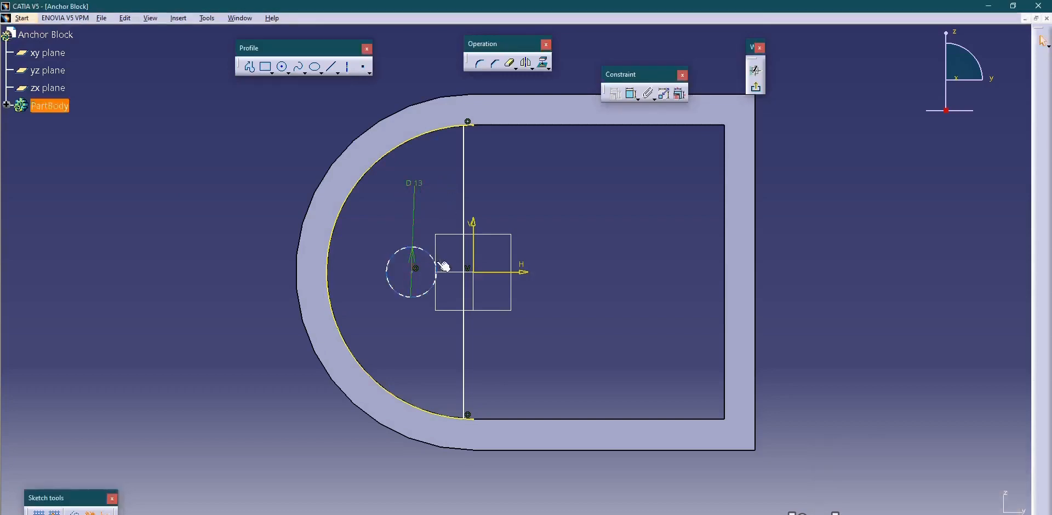
Constrain the distance from the circle's centre to the straight wall's outer edge to 78+13 mm.
key(alt+Tab)
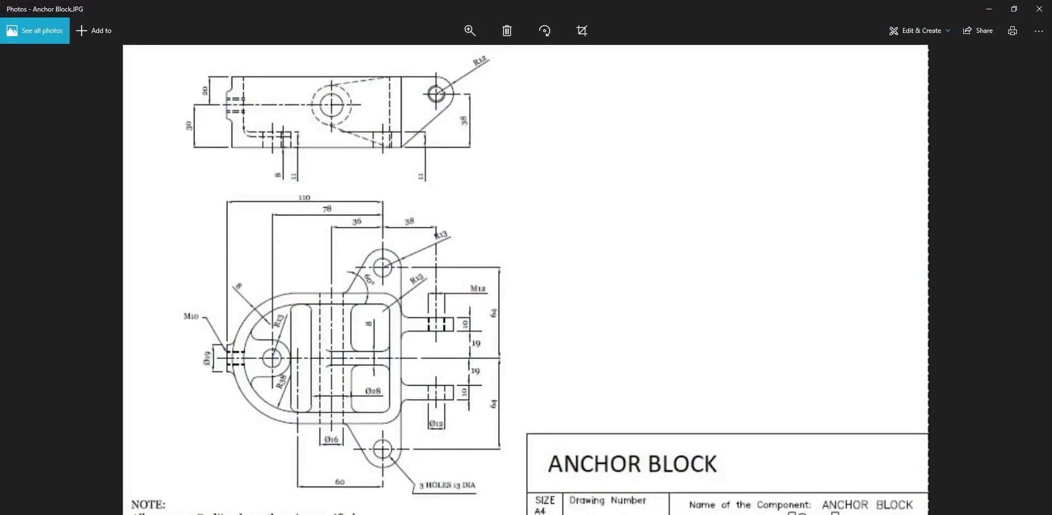
click(626, 514)
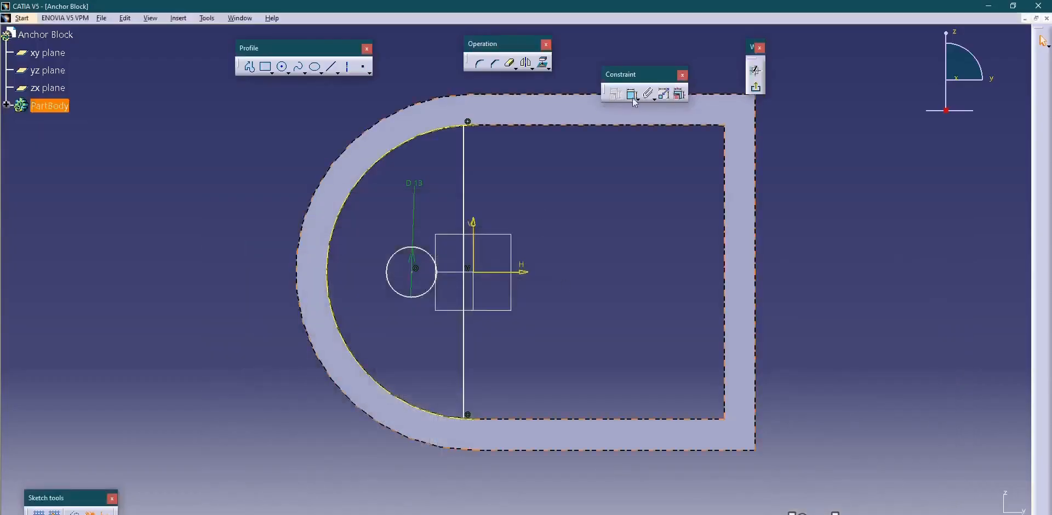
click(633, 95)
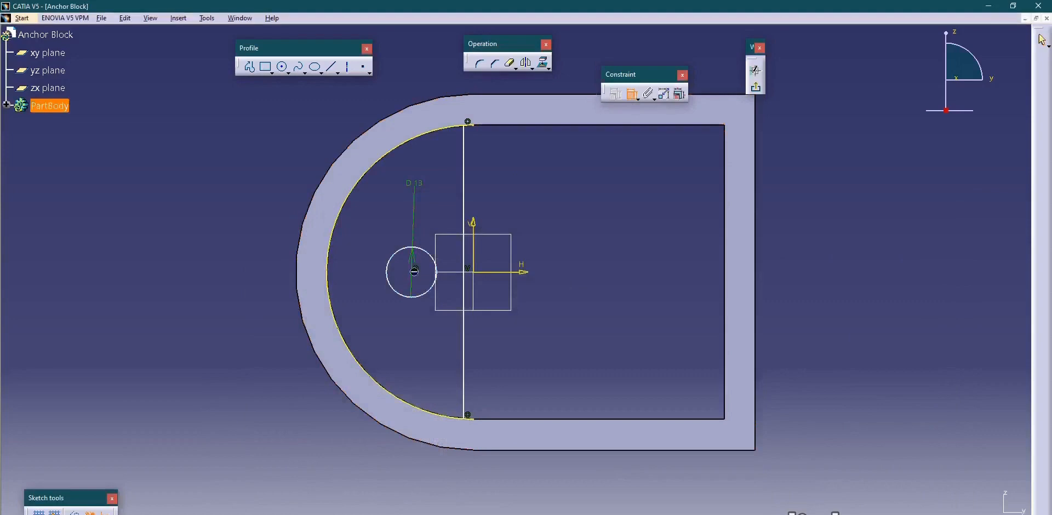
click(755, 283)
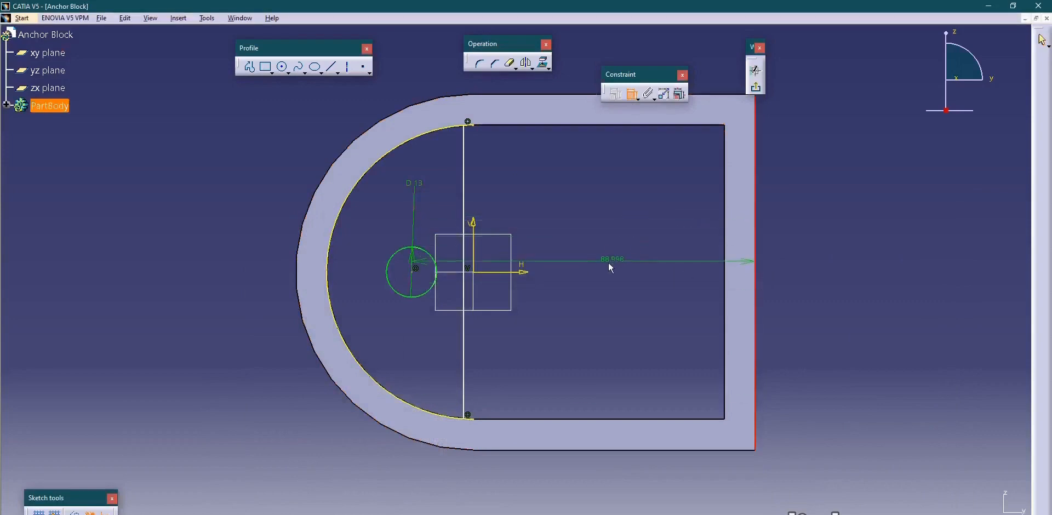
ctrl+middle_drag(606, 263, 599, 296)
click(558, 142)
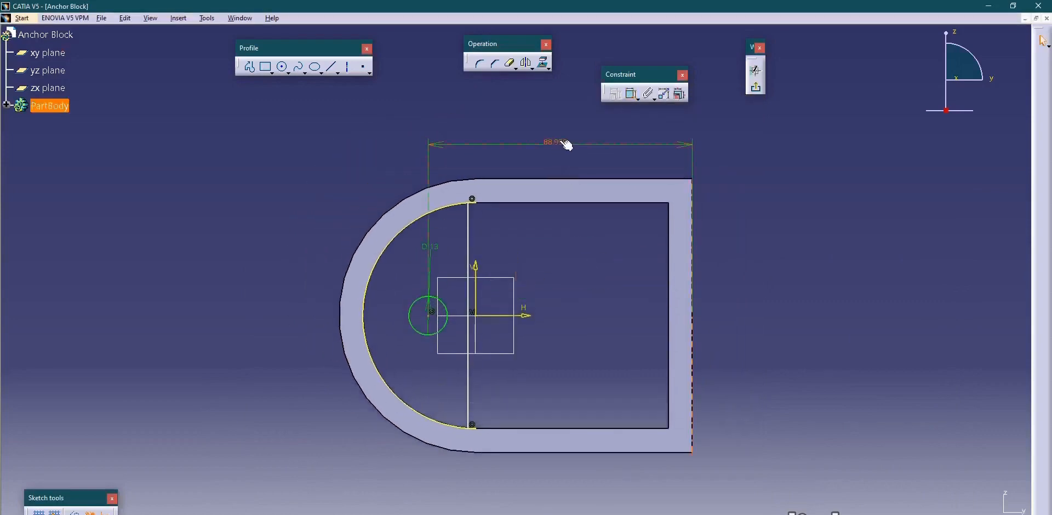
double_click(559, 141)
text(78)
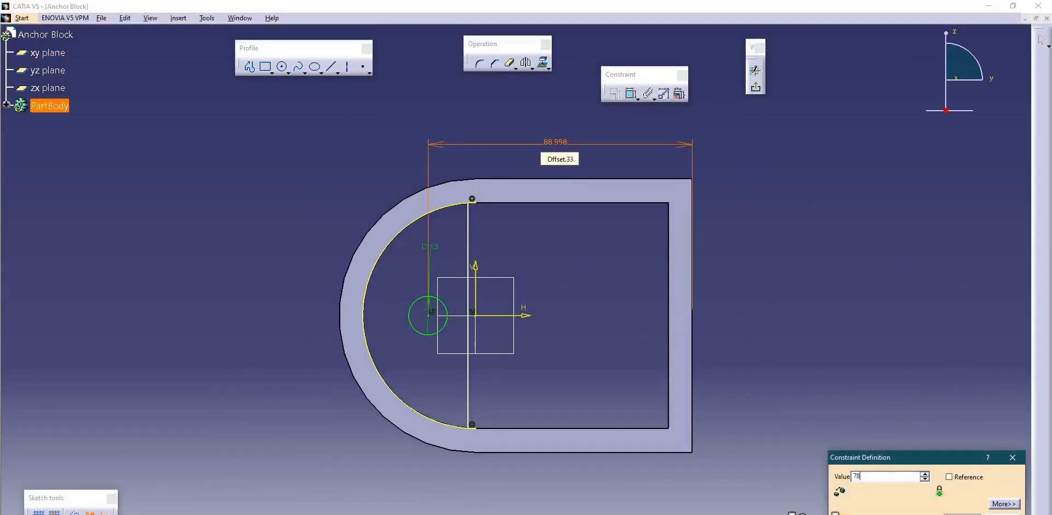
text(+13)
key(Return)
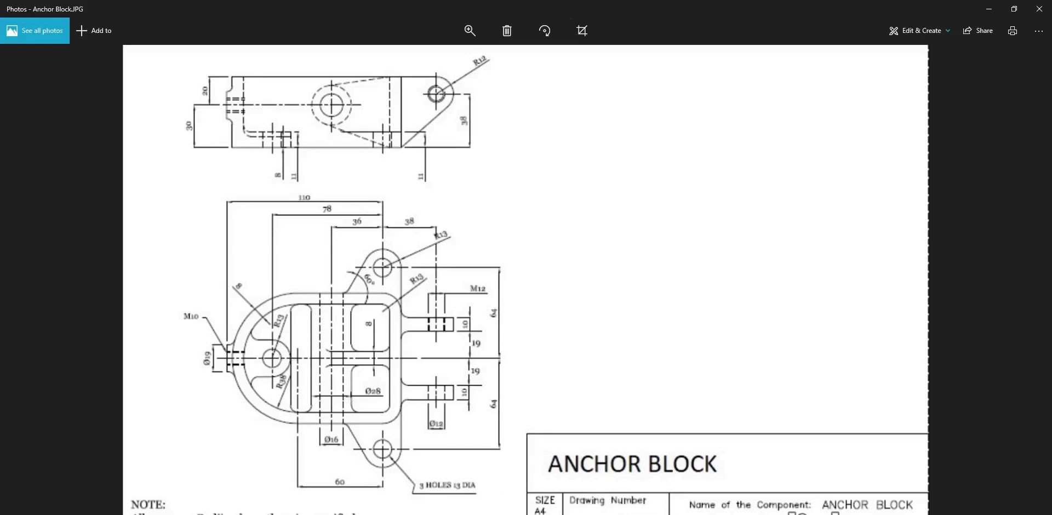
Constrain the distance between the circle's centre and the vertical line to 13 mm.
key(alt+Tab)
click(632, 95)
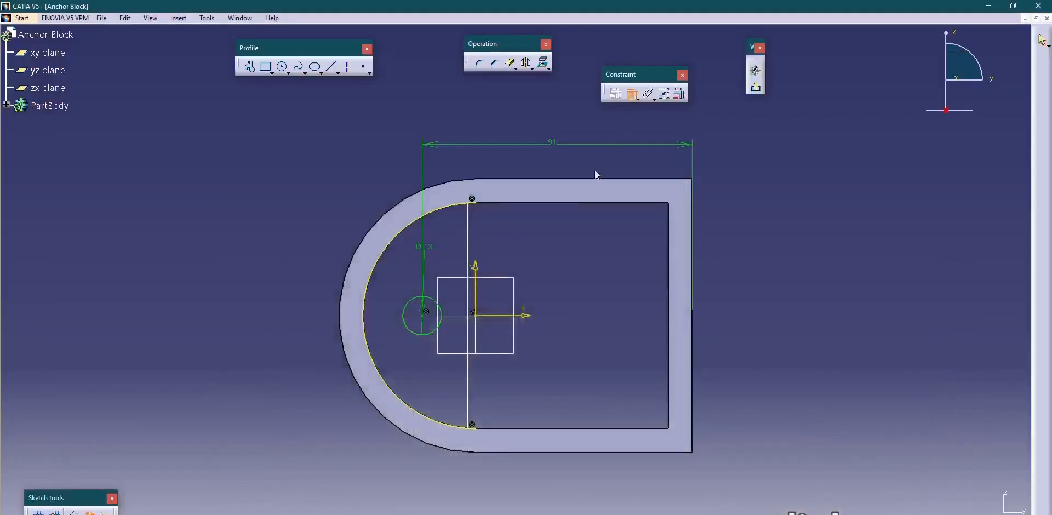
click(422, 327)
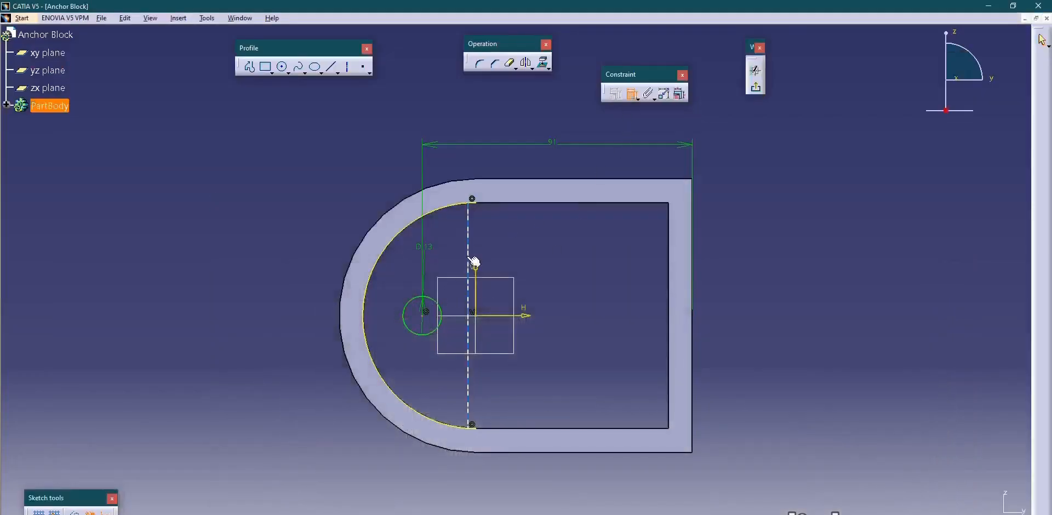
click(446, 115)
double_click(445, 115)
text(13)
key(Return)
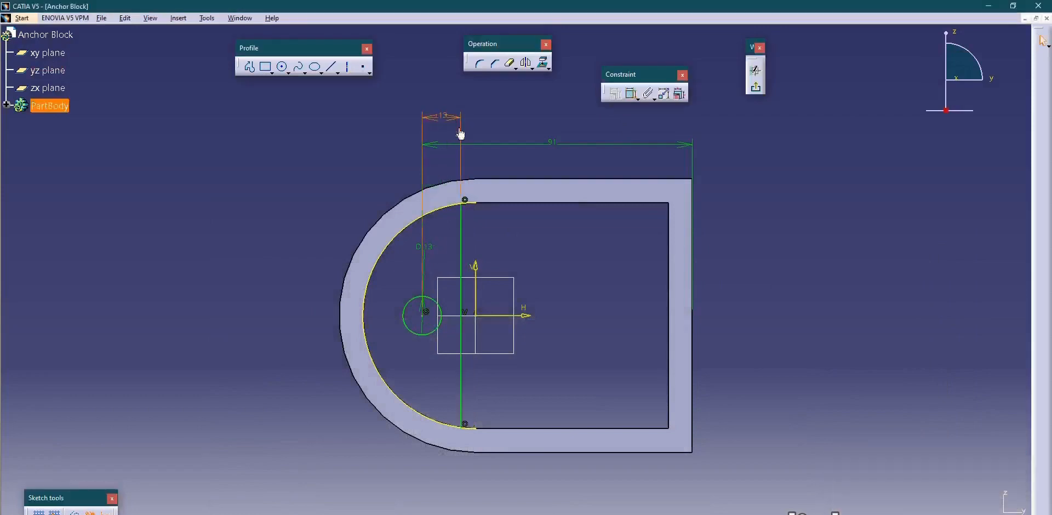
Trim the projected arc's ends beyond the vertical line and leave the sketch.
key(alt+Tab)
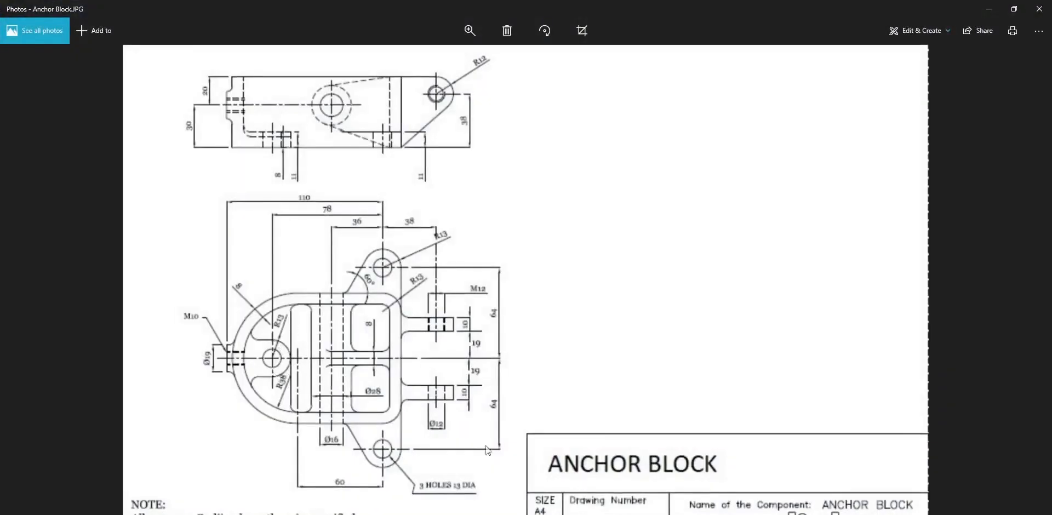
key(alt+Tab)
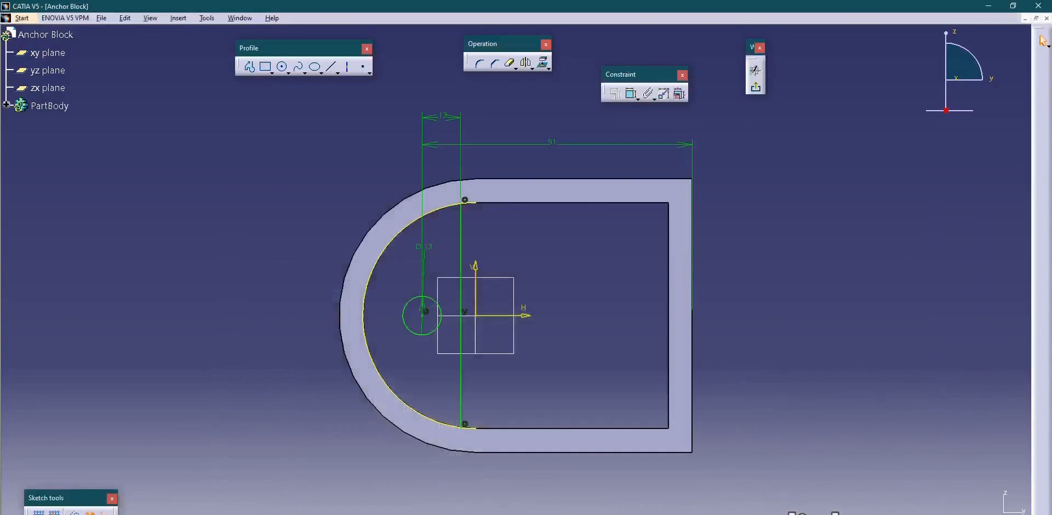
click(510, 63)
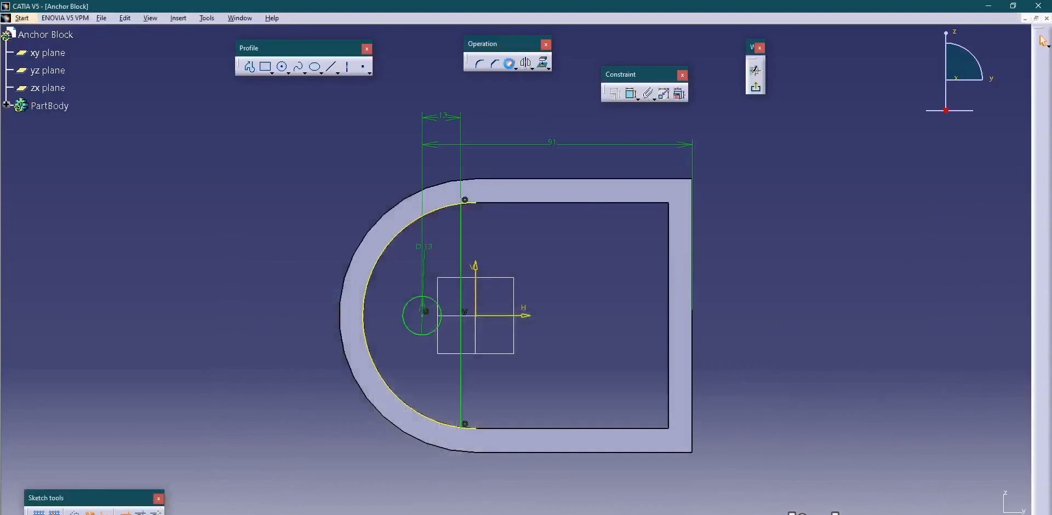
click(472, 205)
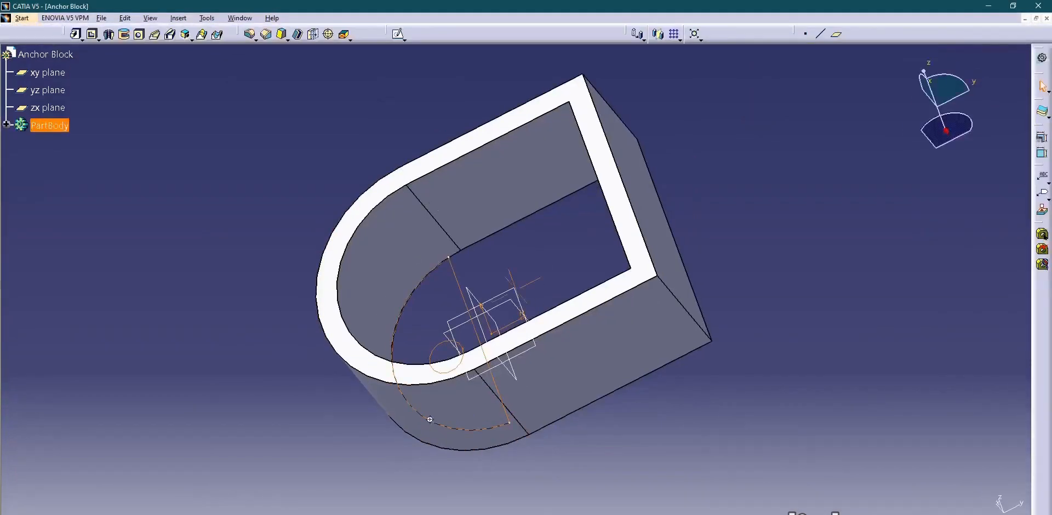
mouse_move(428, 418)
middle_down()
mouse_move(454, 294)
mouse_move(652, 429)
mouse_move(502, 347)
mouse_move(565, 470)
middle_up()
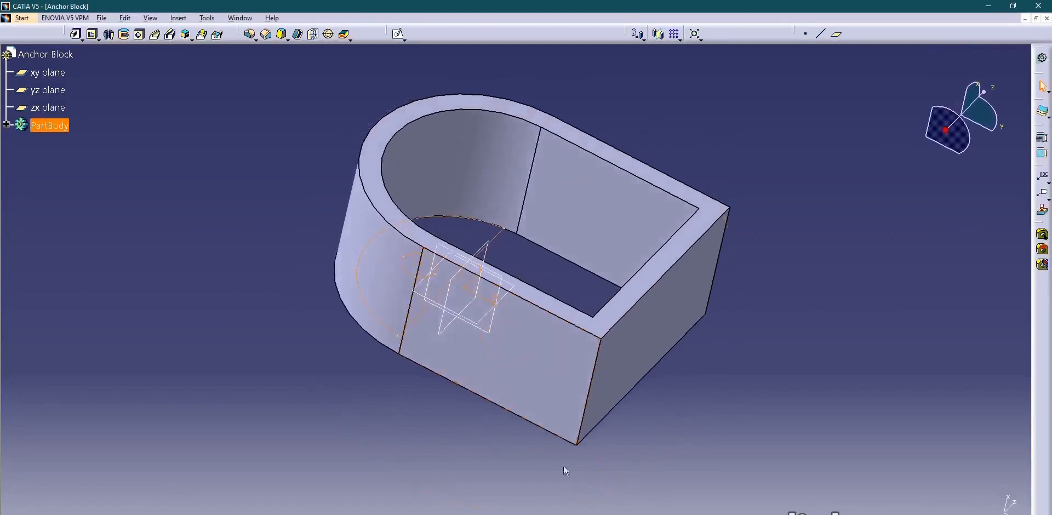
Pad the trimmed arc profile with its hole to form the thin plate inside the wall's rounded end.
key(alt+Tab)
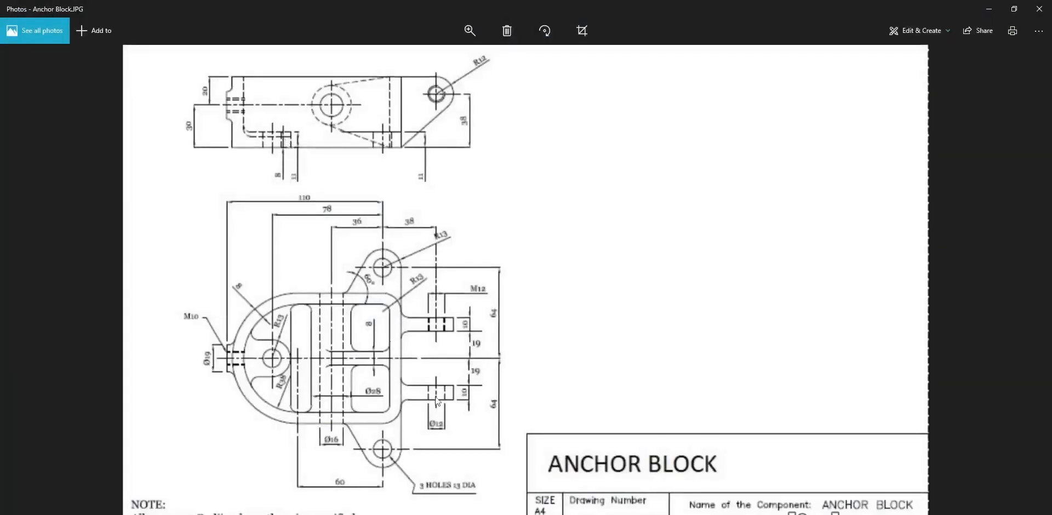
key(alt+Tab)
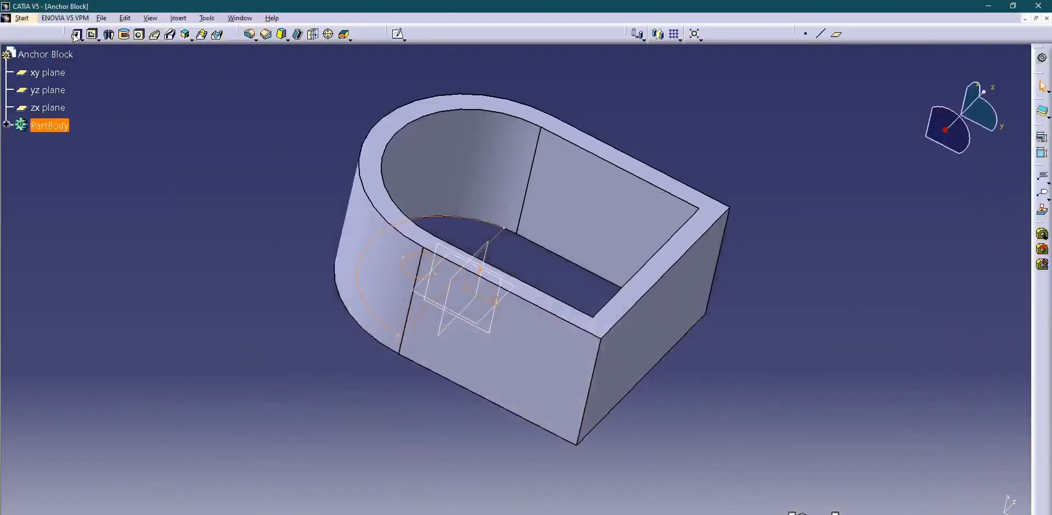
click(74, 34)
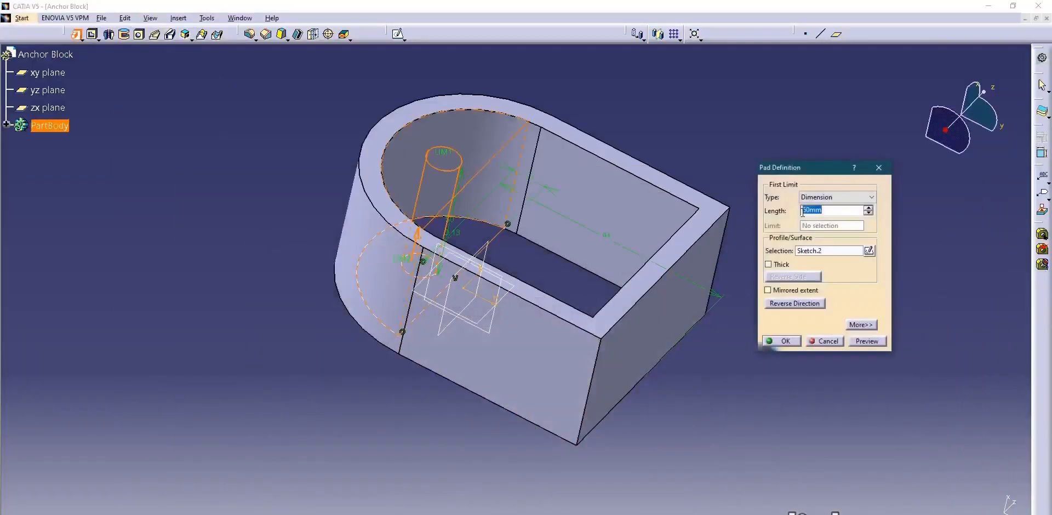
key(Return)
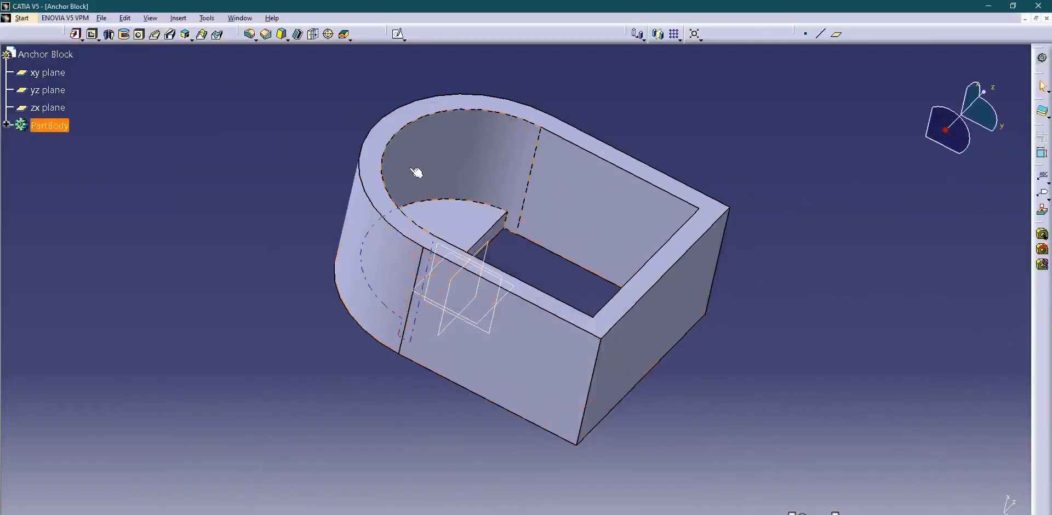
Start a new sketch on the upper face of the thin plate around the hole.
middle_drag(412, 170, 389, 275)
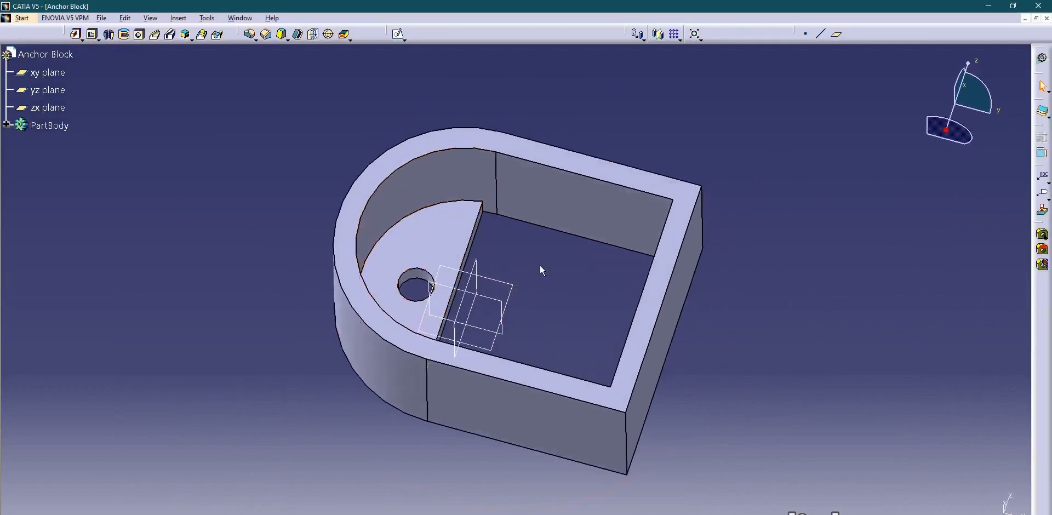
click(401, 36)
click(453, 230)
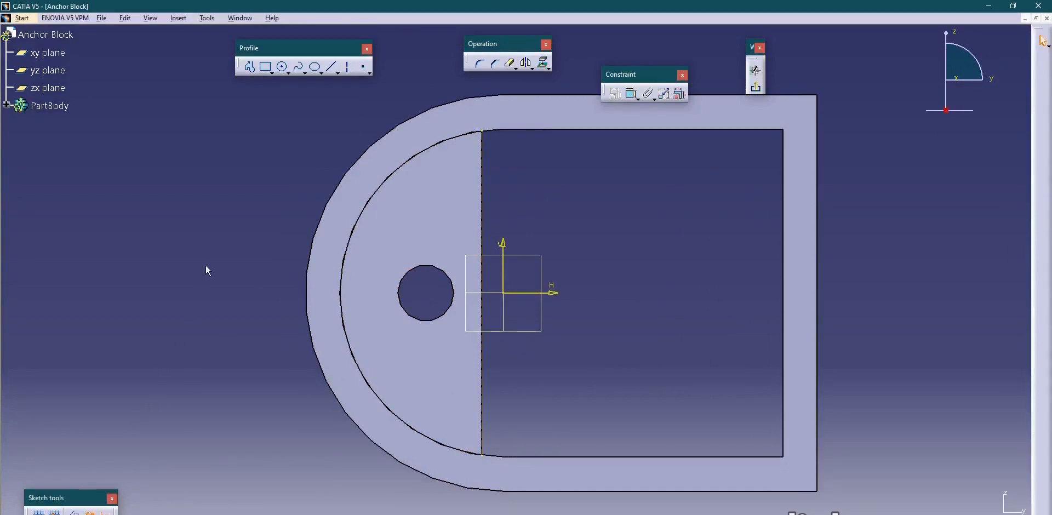
Sketch an arc around the side of the hole that faces the plate's straight edge, centred near the hole's centre.
click(289, 73)
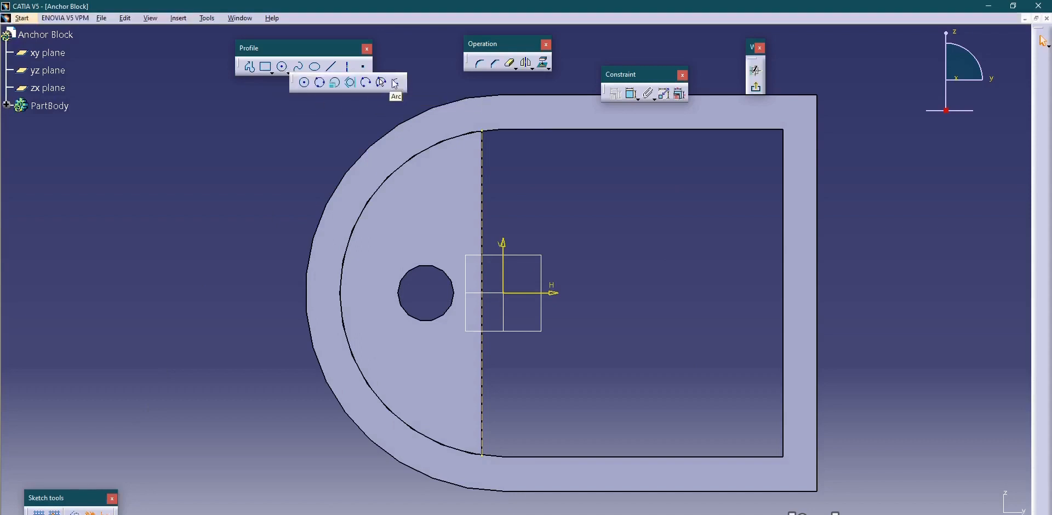
click(397, 85)
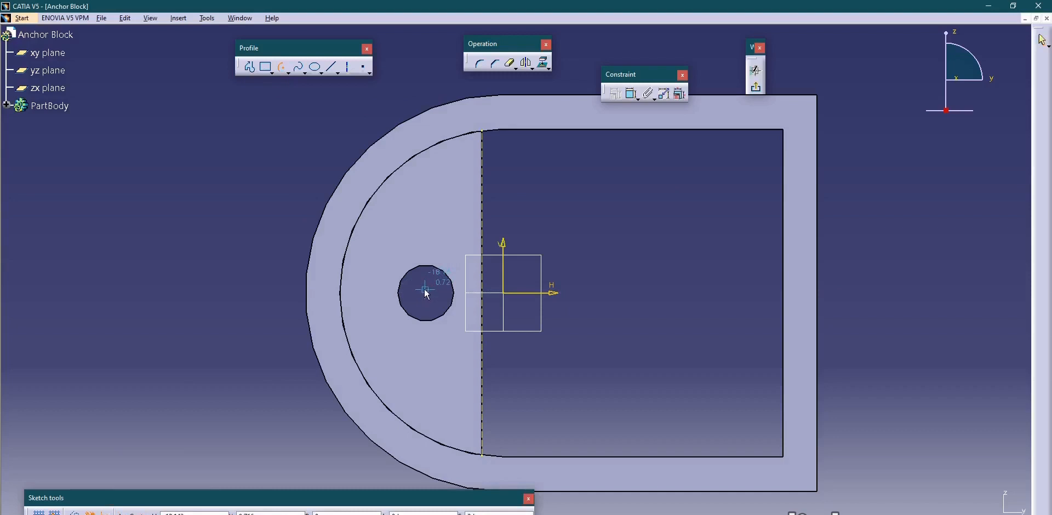
click(416, 293)
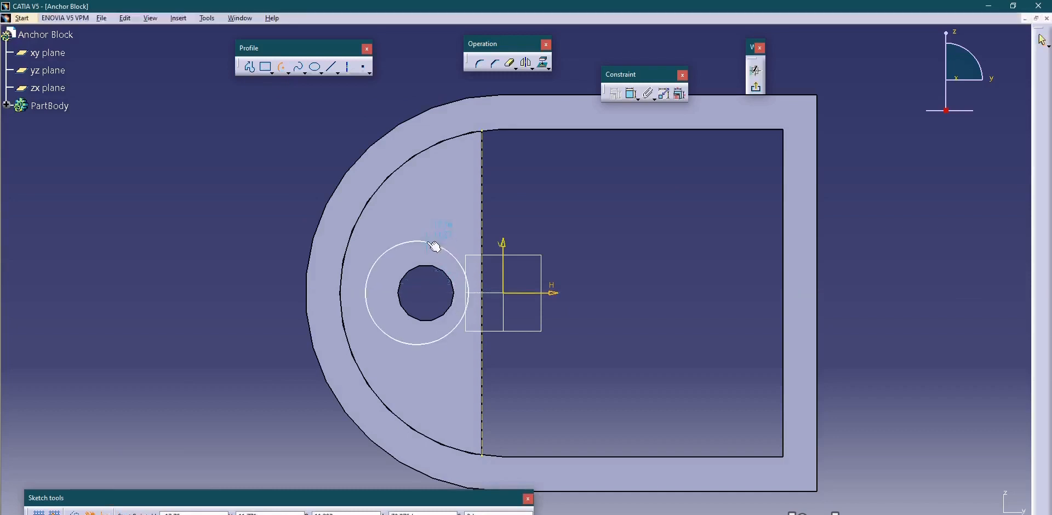
click(432, 244)
click(445, 336)
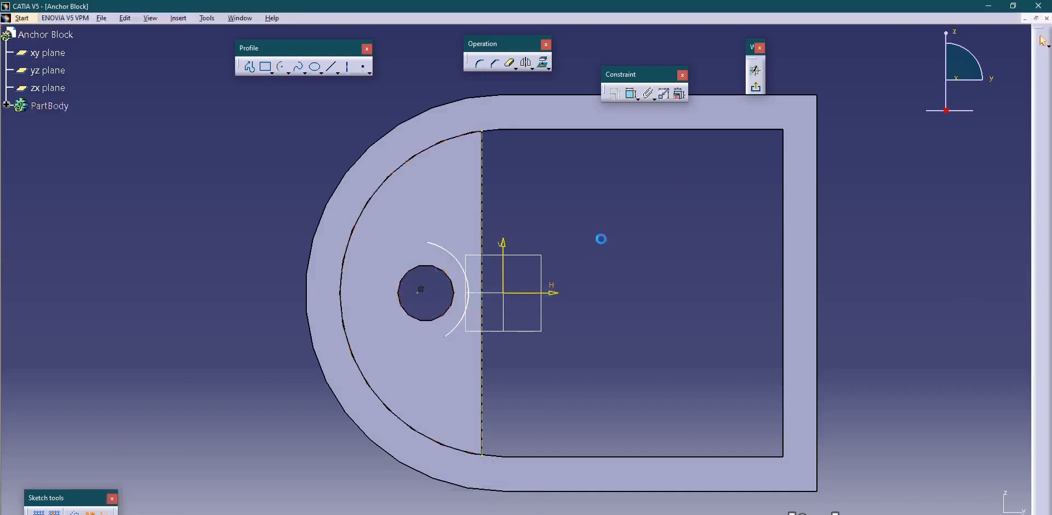
Constrain the arc concentric with the hole and tangent to the plate's straight vertical edge.
click(632, 96)
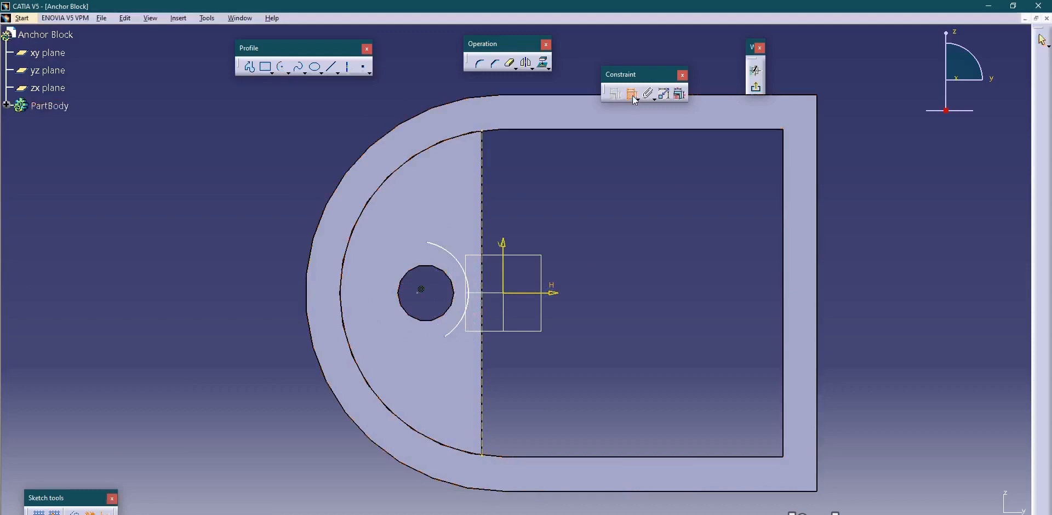
click(453, 275)
click(459, 257)
right_click(534, 192)
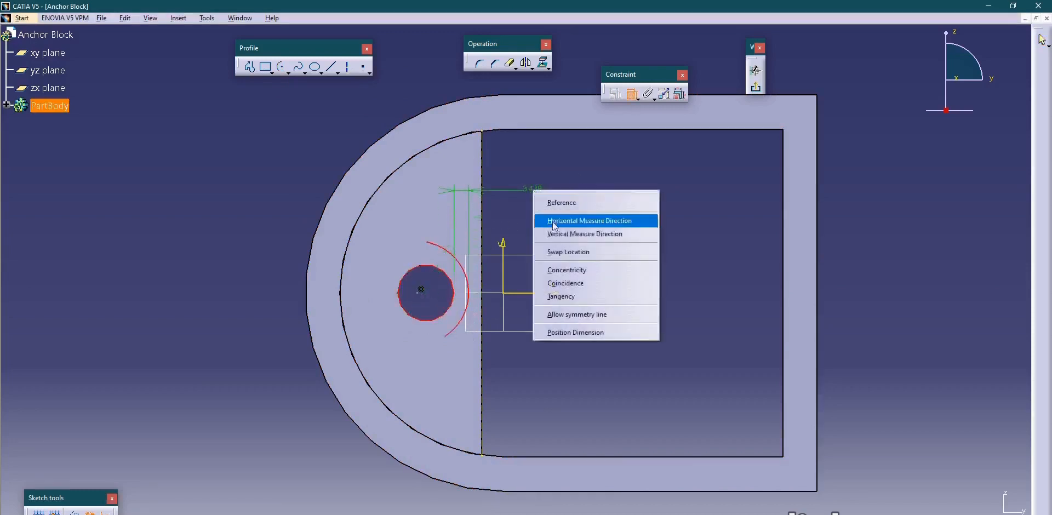
click(575, 270)
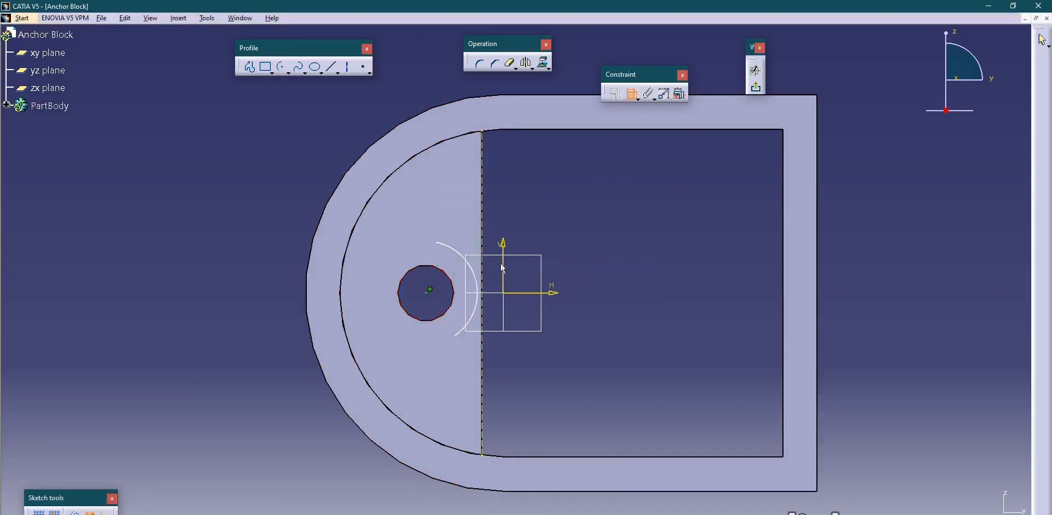
click(466, 259)
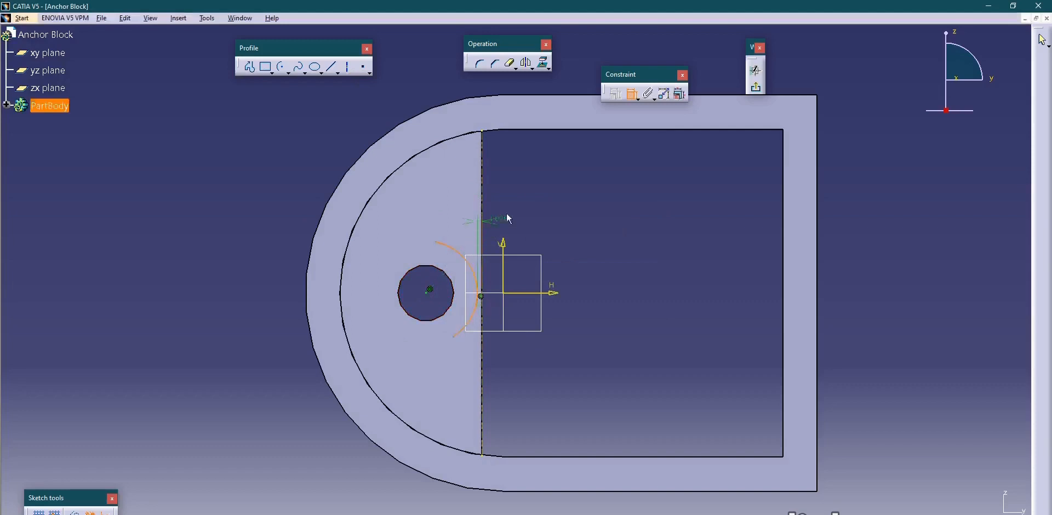
right_click(521, 195)
click(557, 245)
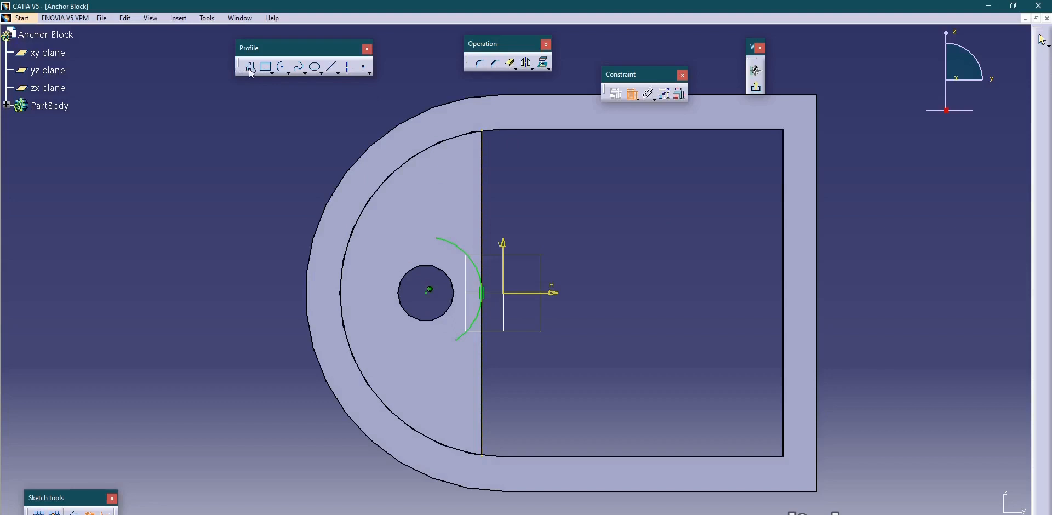
Project the wall's inner arc edge and draw a horizontal line with a tangent corner arc from the hole arc's upper end to it.
click(544, 63)
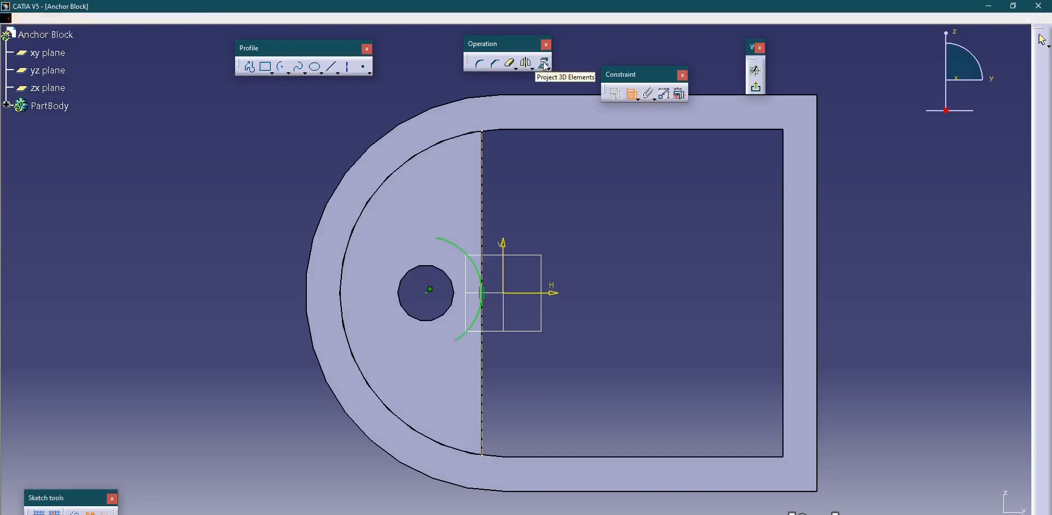
click(442, 138)
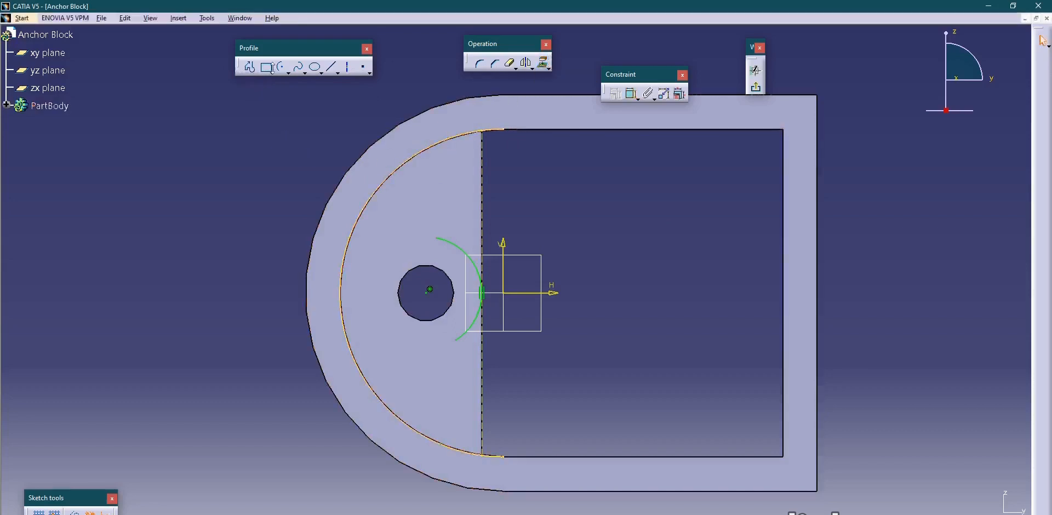
click(251, 70)
scroll(404, 273, up, 2)
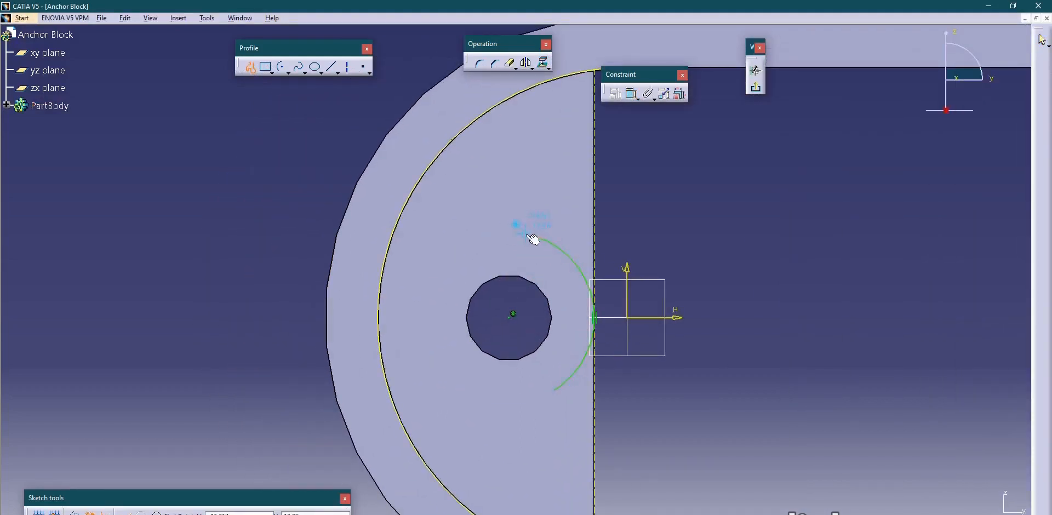
click(527, 234)
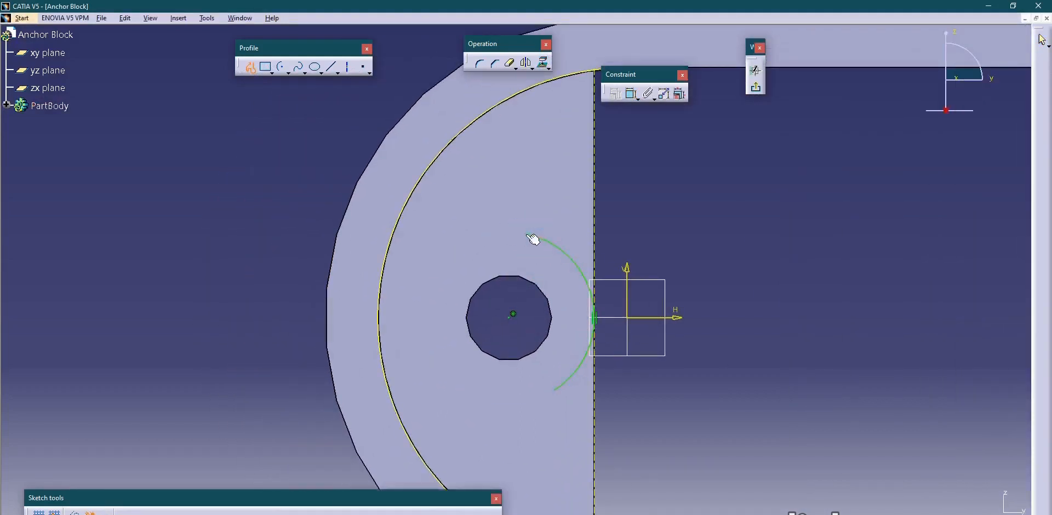
click(422, 234)
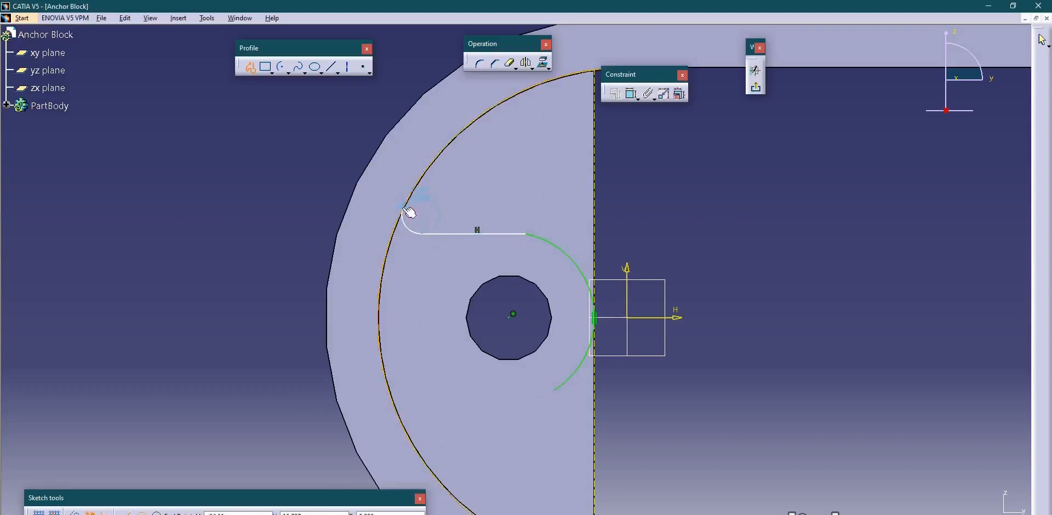
click(404, 210)
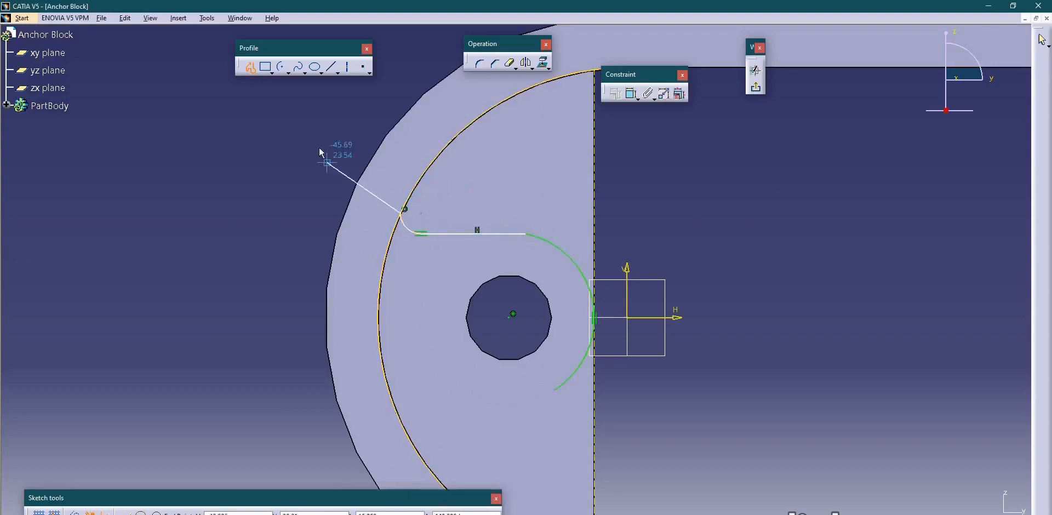
Draw a horizontal line with a tangent corner arc from the hole arc's lower end to the projected inner arc.
click(250, 68)
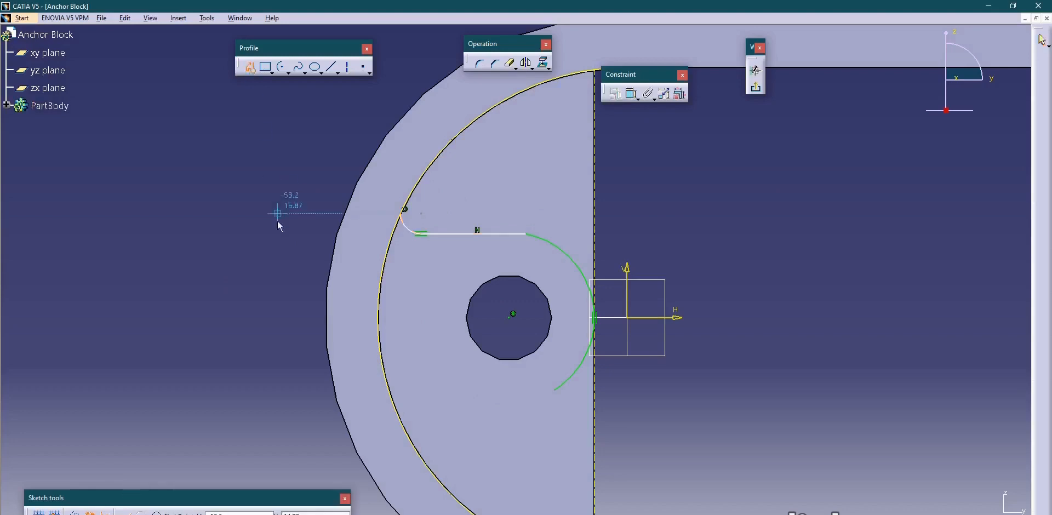
mouse_move(273, 244)
ctrl+middle_down()
mouse_move(318, 305)
mouse_move(314, 236)
ctrl+middle_up()
ctrl+middle_drag(456, 339, 461, 301)
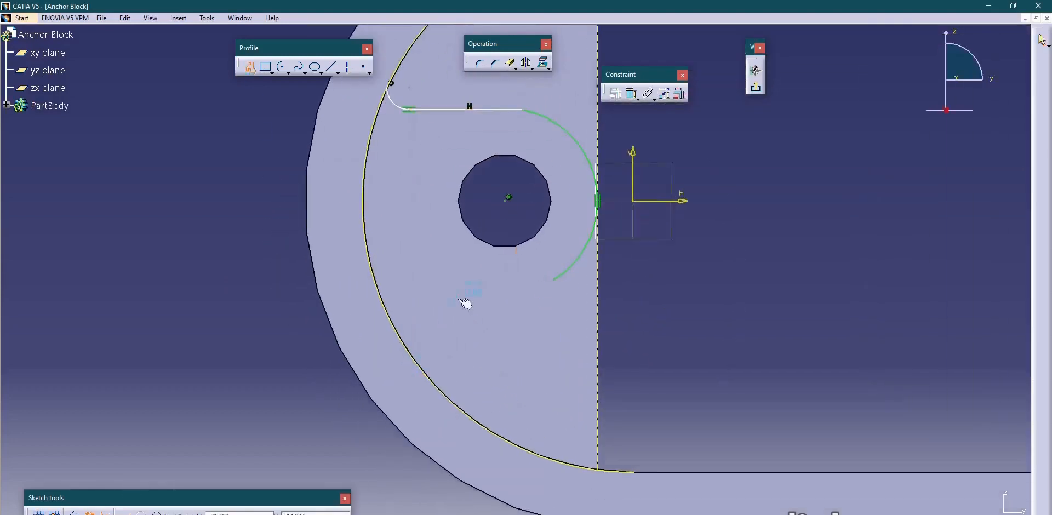
click(556, 280)
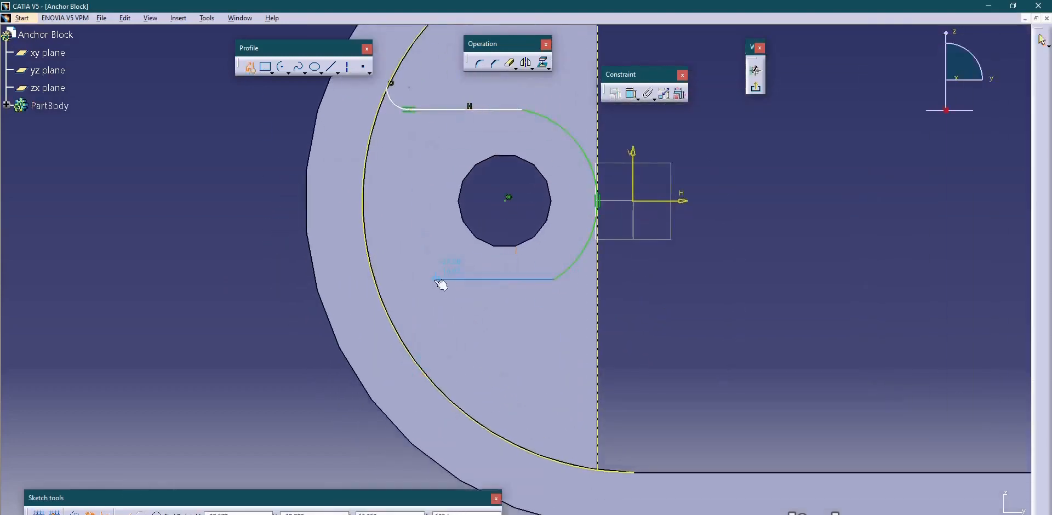
drag(419, 280, 410, 288)
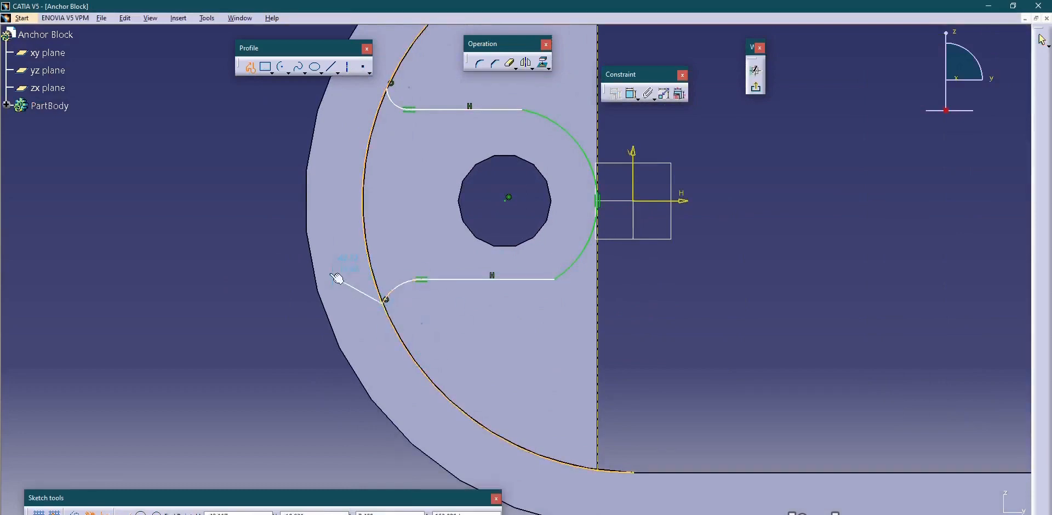
click(387, 300)
Constrain both the upper and lower horizontal lines tangent to the arc around the hole.
ctrl+middle_drag(291, 232, 284, 291)
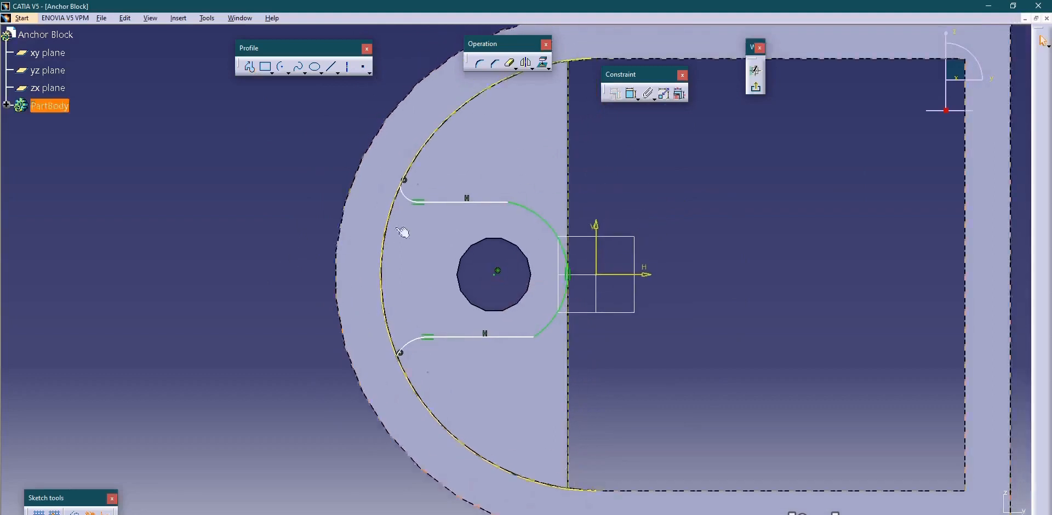
click(631, 95)
click(497, 202)
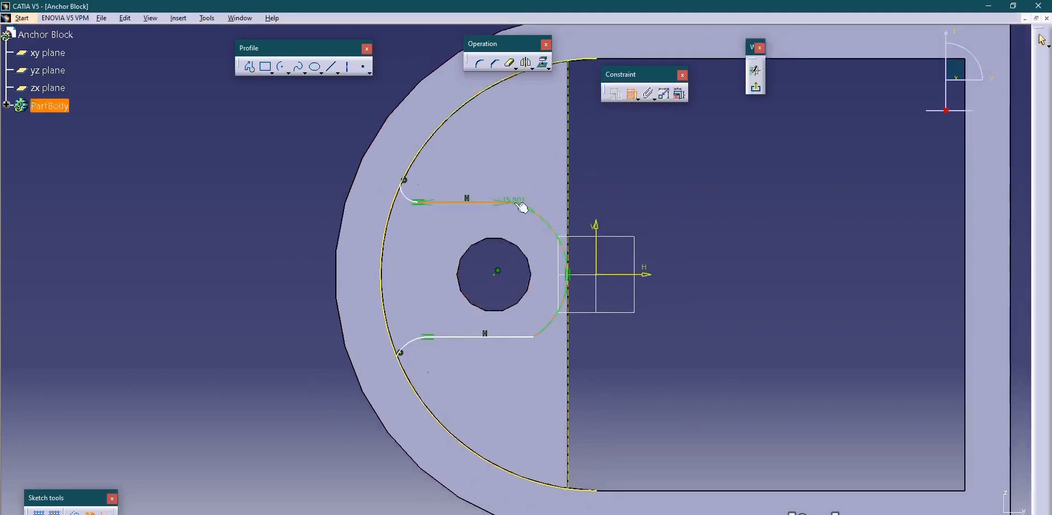
click(520, 205)
right_click(517, 146)
click(553, 248)
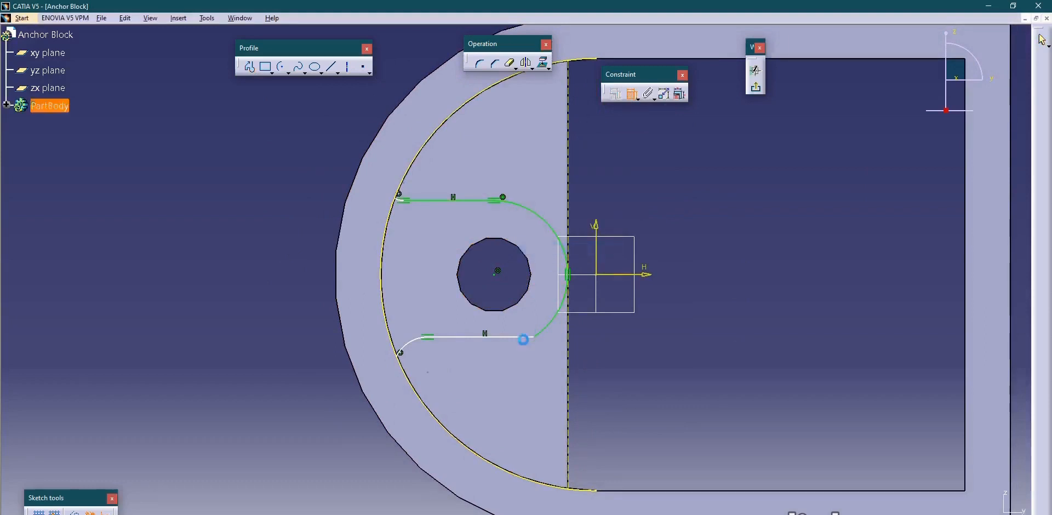
click(550, 333)
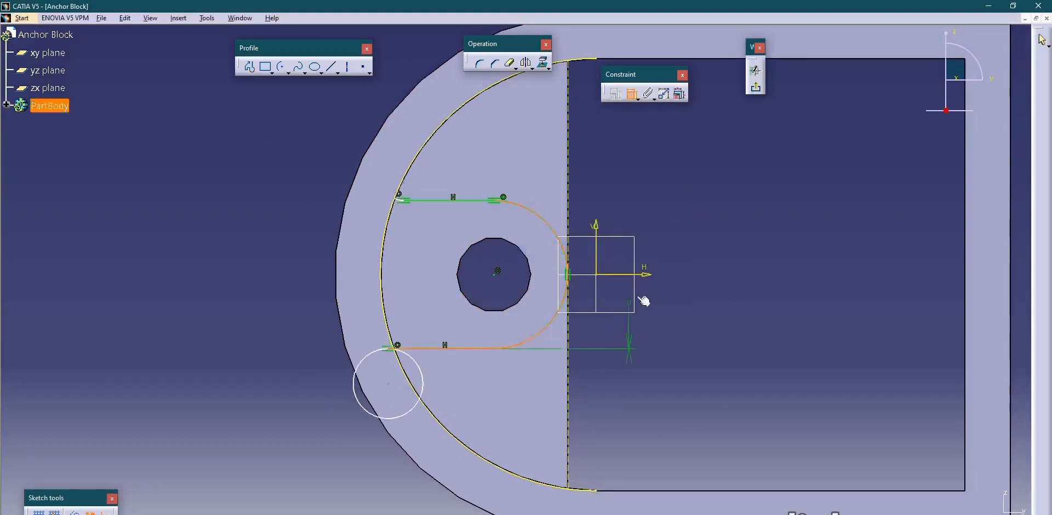
right_click(641, 285)
click(682, 333)
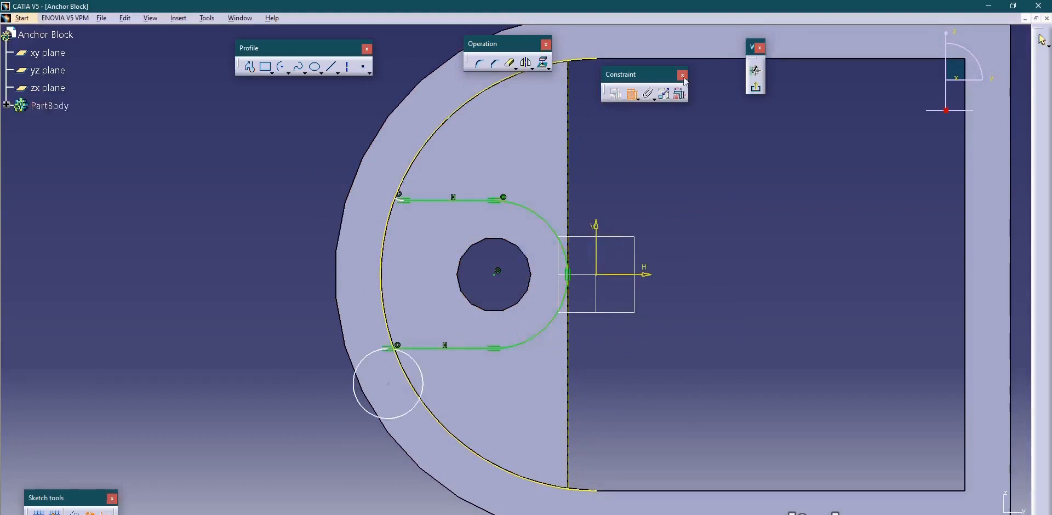
Reshape the flipped lower corner circle into a short arc by moving its junction with the lower line inward.
click(630, 94)
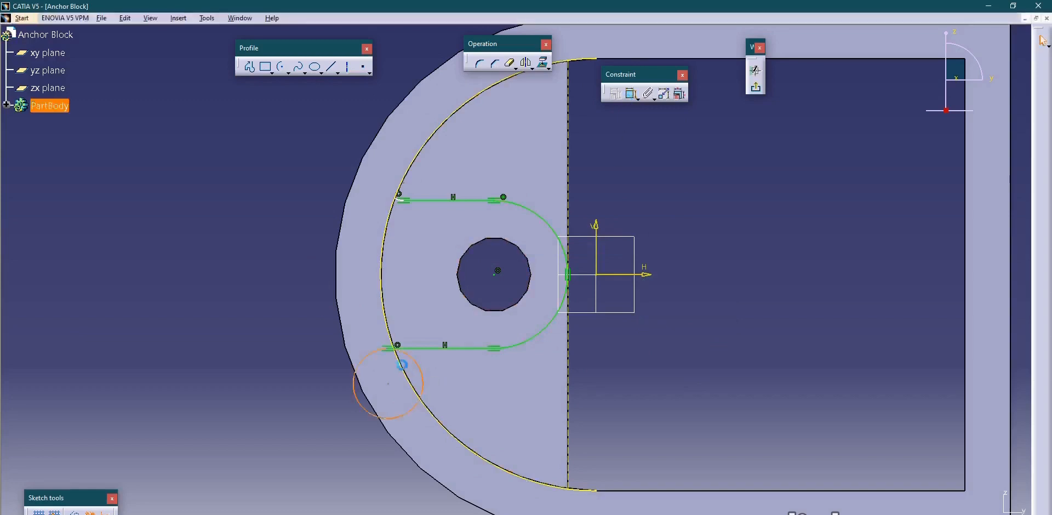
click(287, 279)
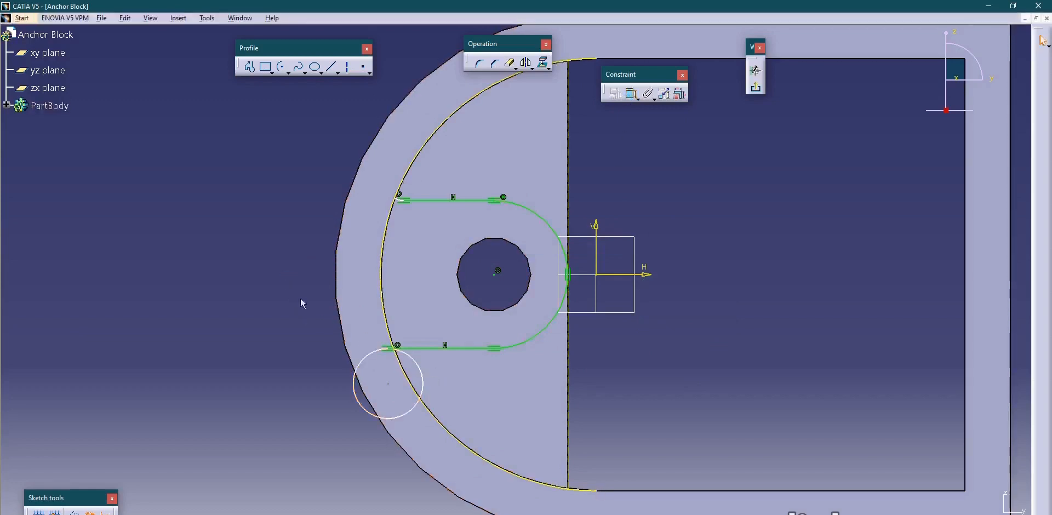
click(398, 418)
drag(398, 417, 391, 398)
ctrl+middle_drag(400, 389, 401, 300)
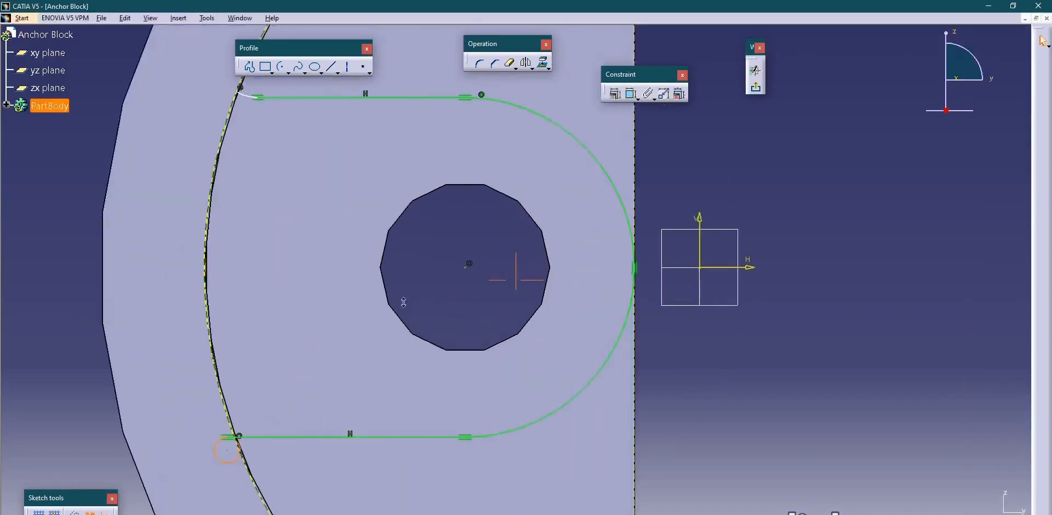
click(284, 436)
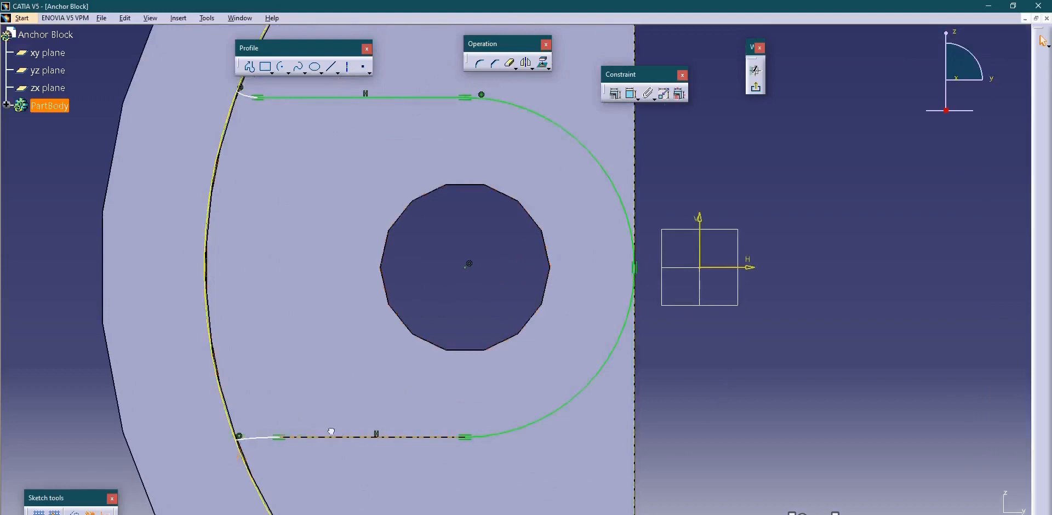
click(668, 395)
Try to constrain the upper corner arc tangent to the projected inner arc.
ctrl+middle_drag(451, 297, 456, 322)
middle_drag(429, 197, 530, 345)
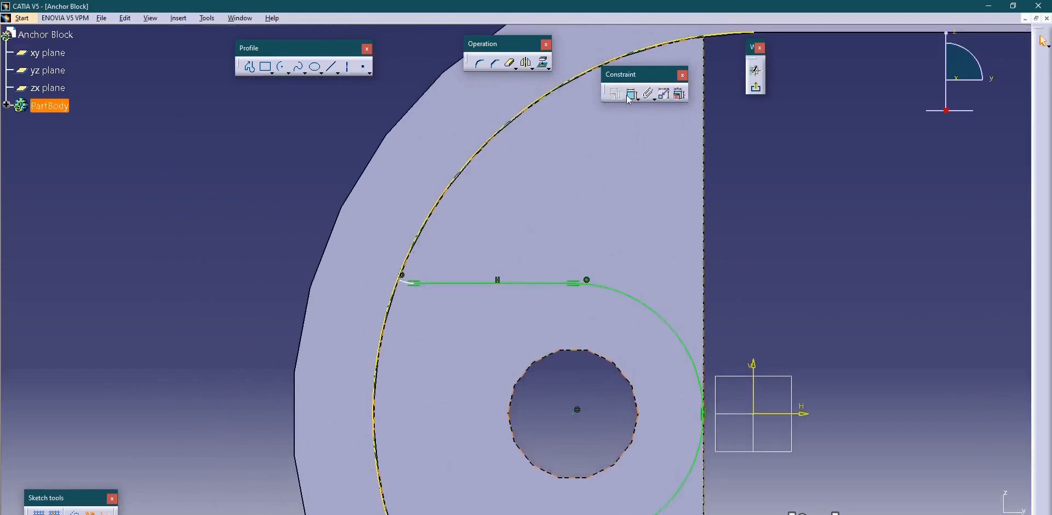
click(403, 282)
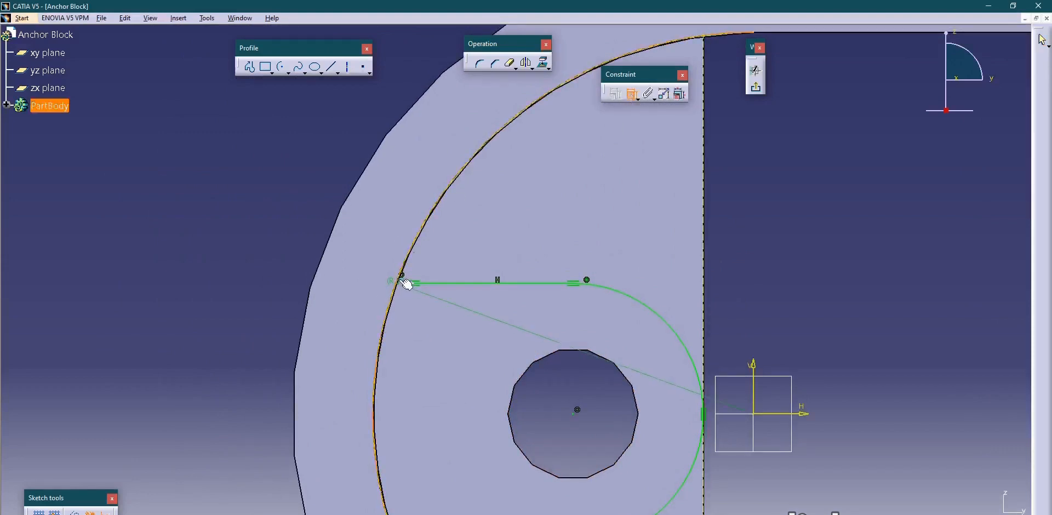
right_click(350, 179)
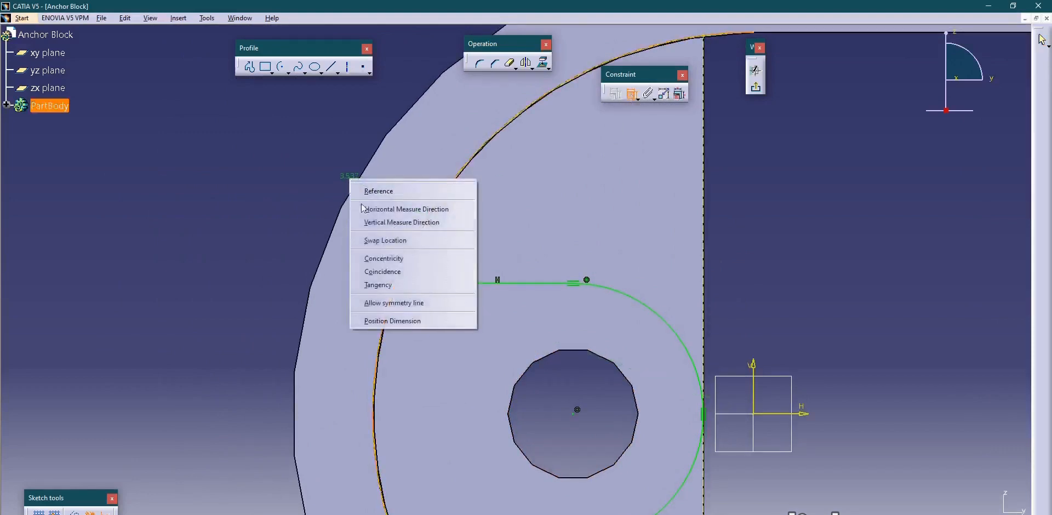
click(387, 285)
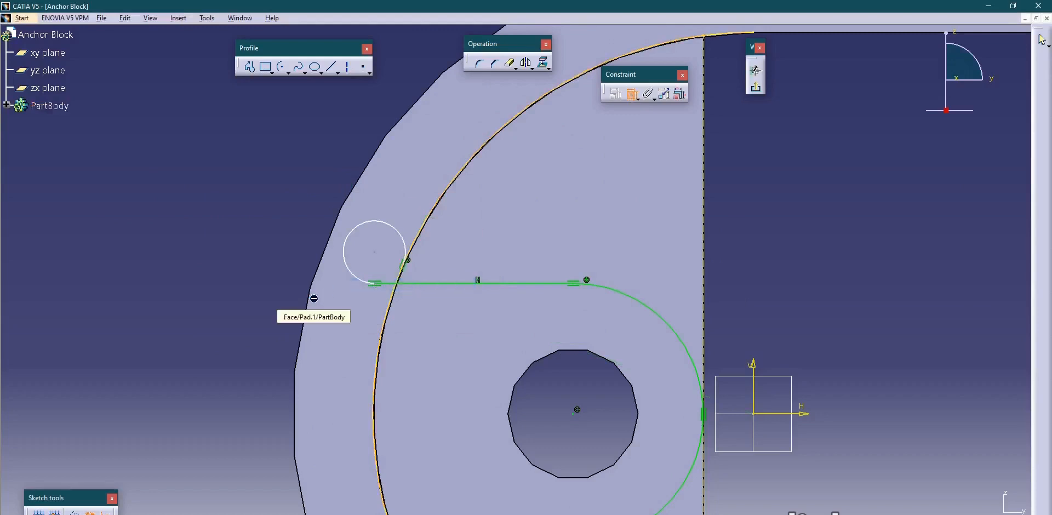
click(313, 298)
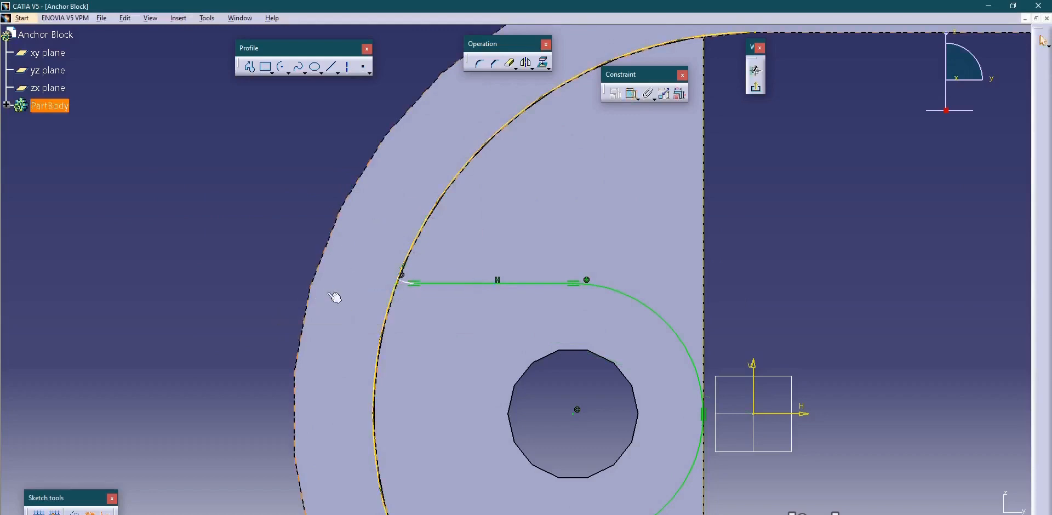
Enlarge the upper corner arc by moving its end further up along the projected inner arc.
ctrl+middle_drag(403, 280, 410, 219)
middle_drag(388, 255, 502, 298)
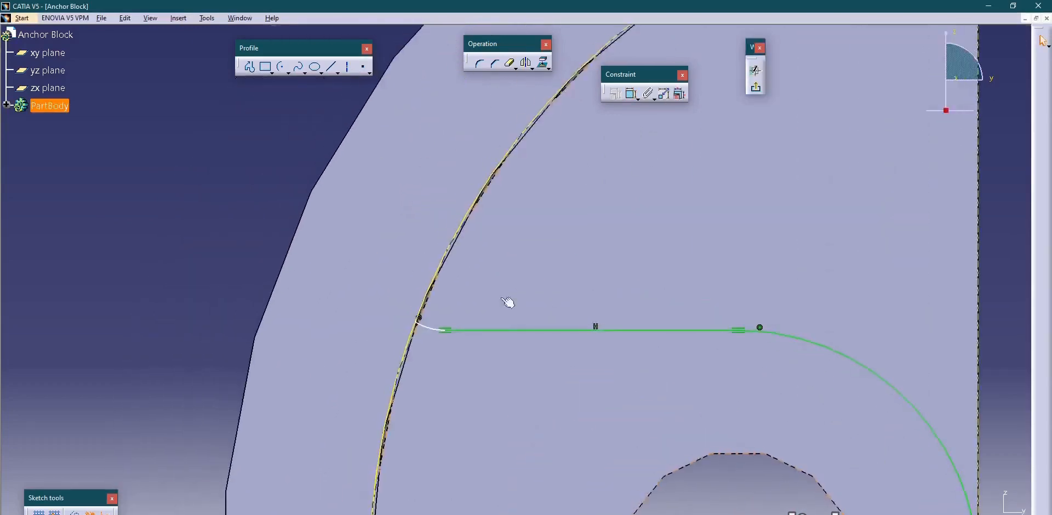
drag(450, 335, 439, 269)
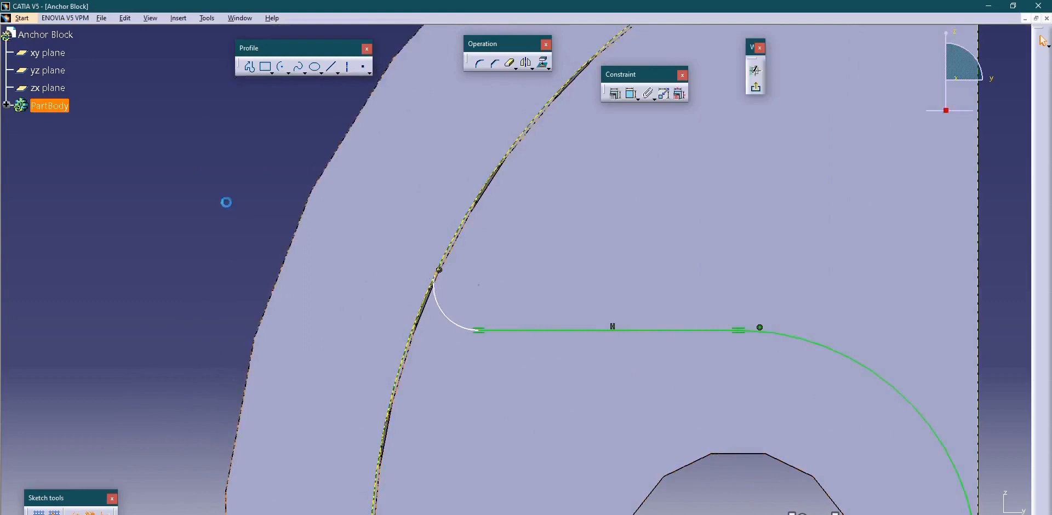
Constrain the upper corner arc tangent to the projected inner arc.
click(632, 94)
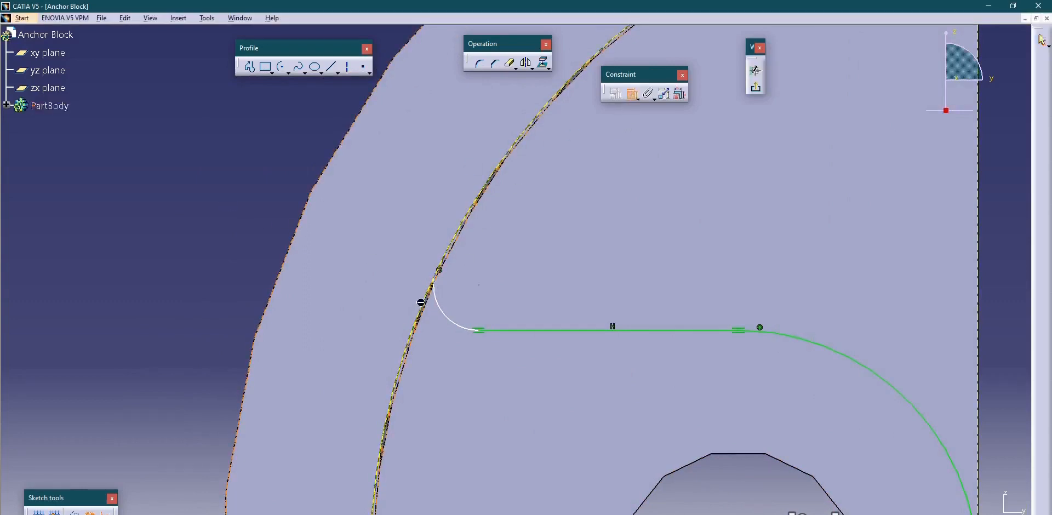
click(435, 300)
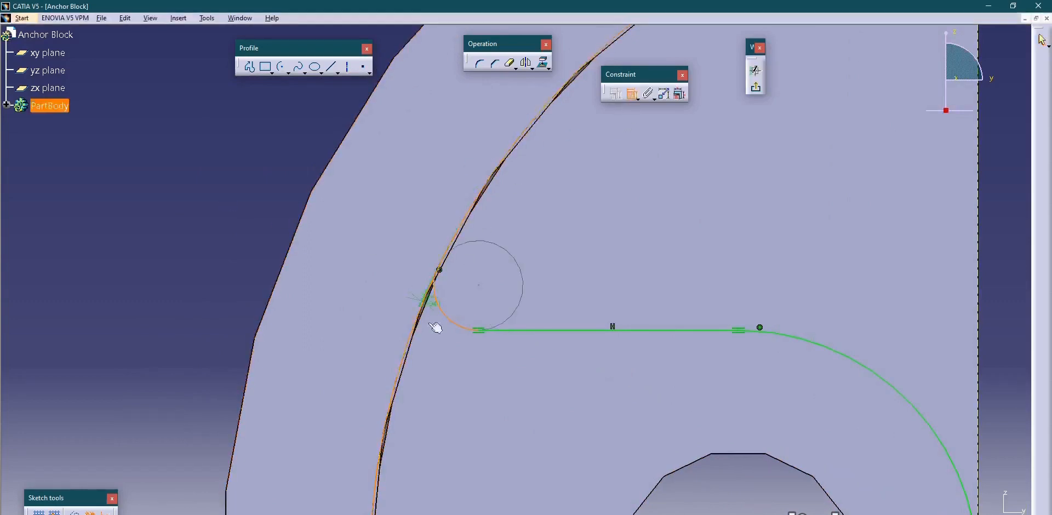
right_click(428, 365)
click(482, 514)
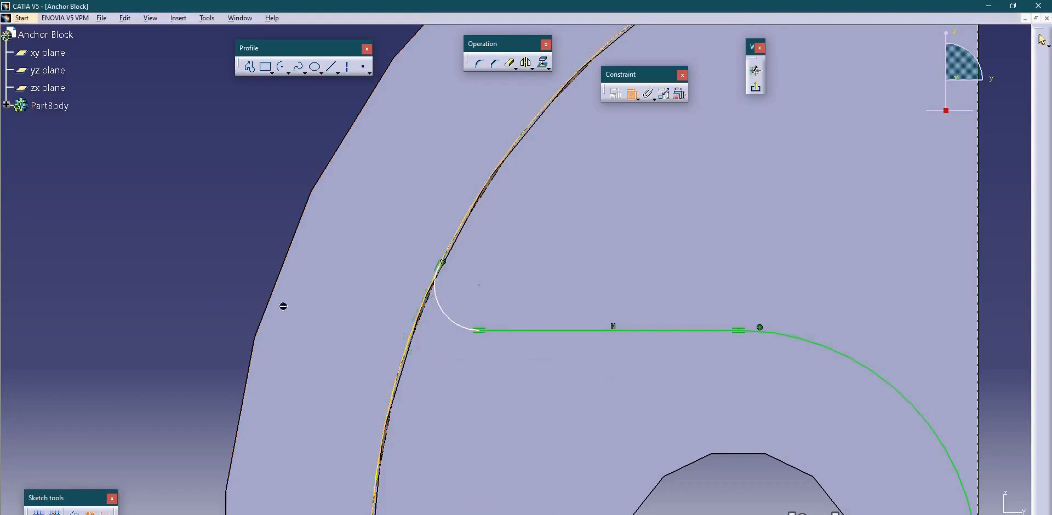
mouse_move(272, 229)
middle_down()
mouse_move(274, 289)
mouse_move(213, 98)
middle_up()
middle_drag(312, 315, 312, 266)
Enlarge the lower corner arc by moving its junction with the lower line inward and its other end down along the projected inner arc.
click(631, 99)
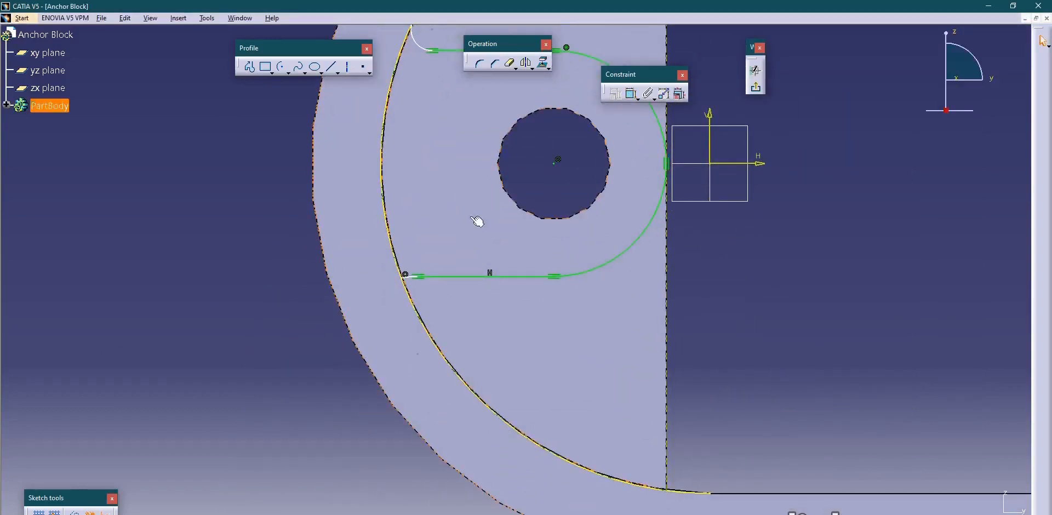
middle_drag(420, 314, 414, 218)
middle_drag(329, 269, 573, 229)
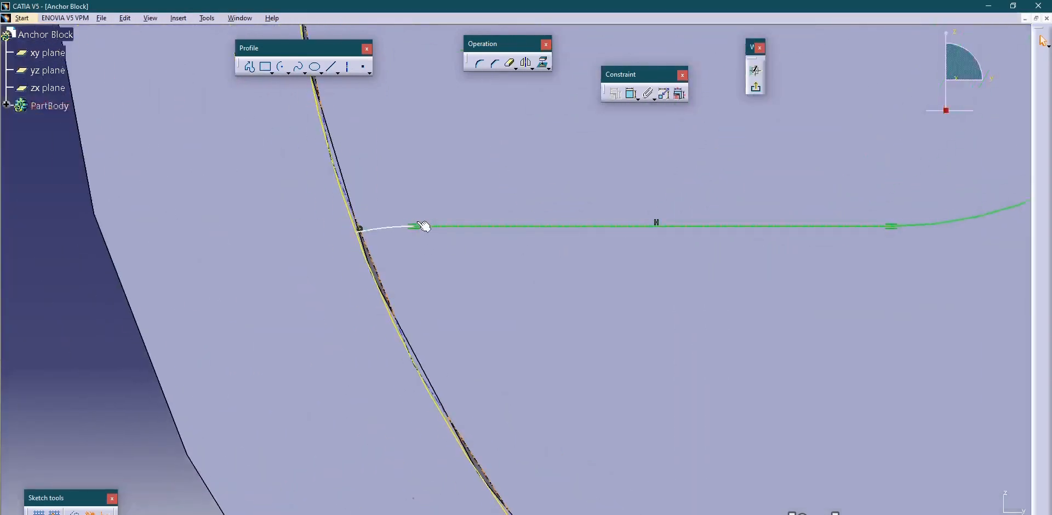
drag(414, 227, 462, 228)
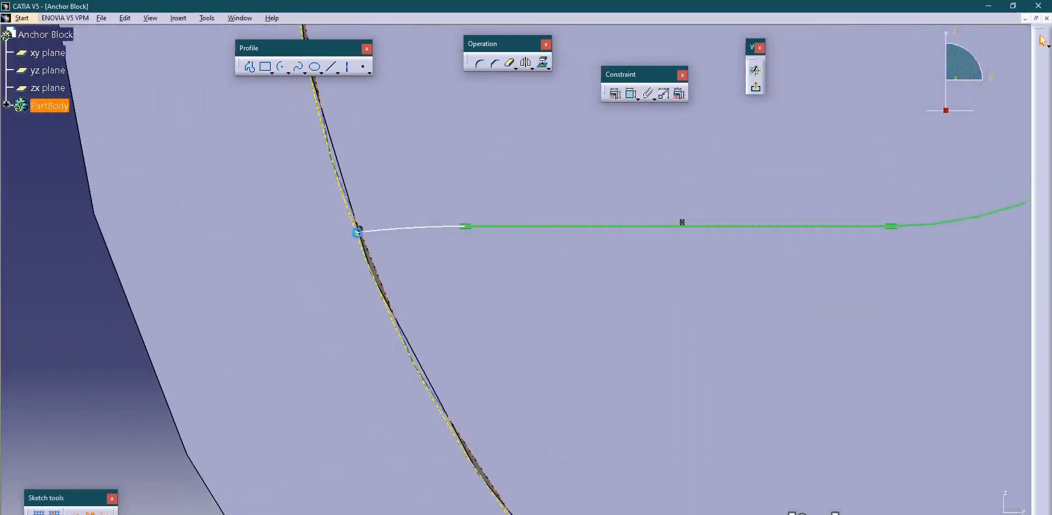
drag(359, 229, 408, 341)
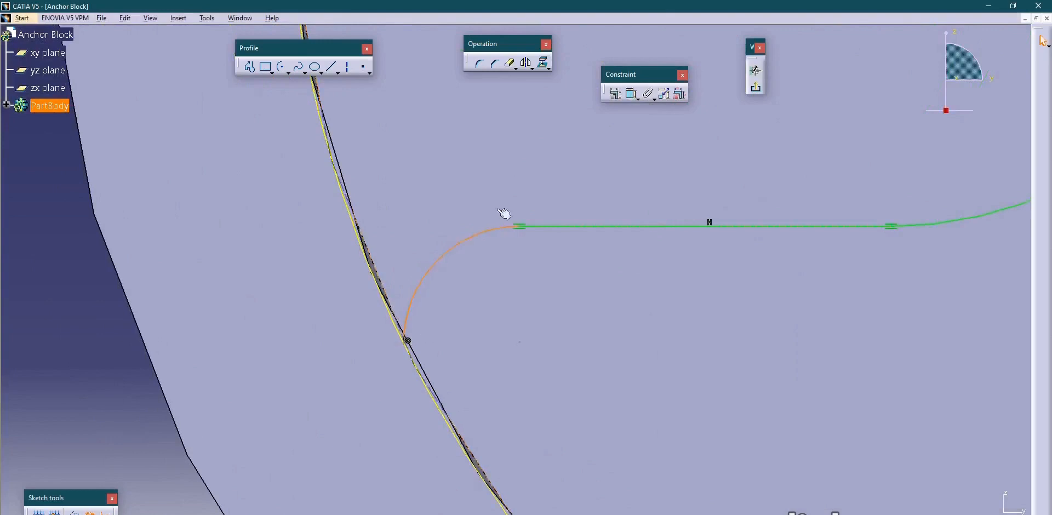
Constrain the enlarged lower corner arc tangent to the projected inner arc.
click(631, 95)
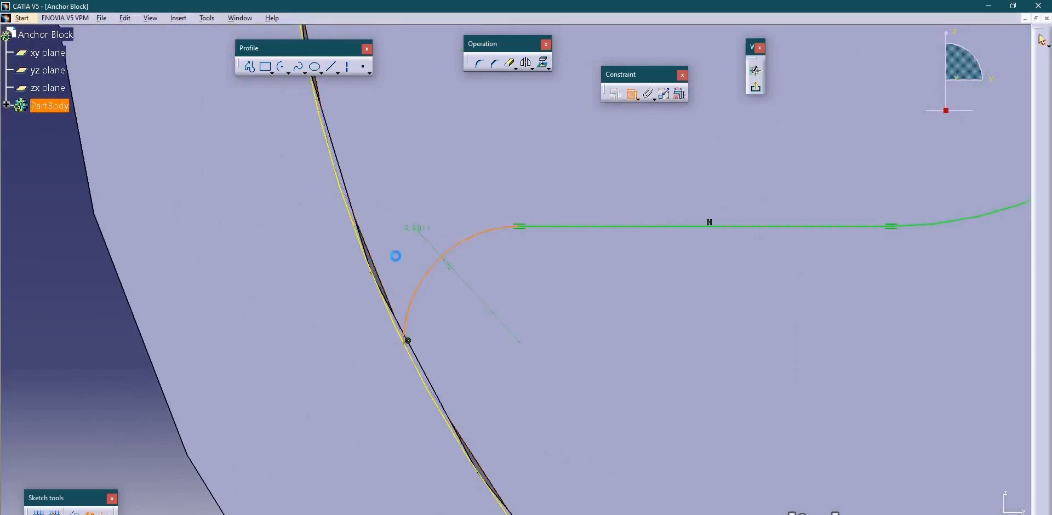
click(390, 303)
right_click(372, 172)
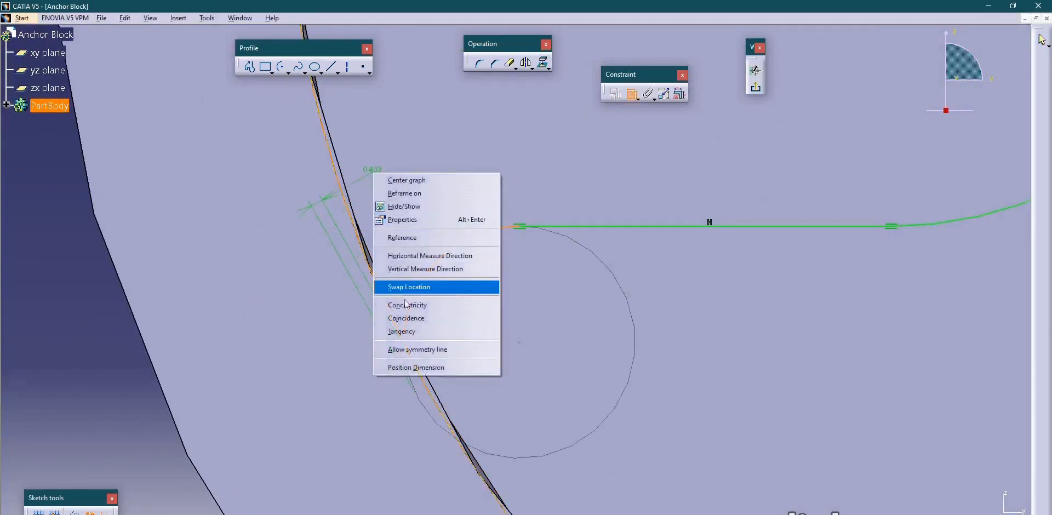
click(416, 332)
mouse_move(412, 239)
middle_down()
mouse_move(415, 338)
mouse_move(334, 254)
mouse_move(339, 263)
mouse_move(298, 268)
middle_up()
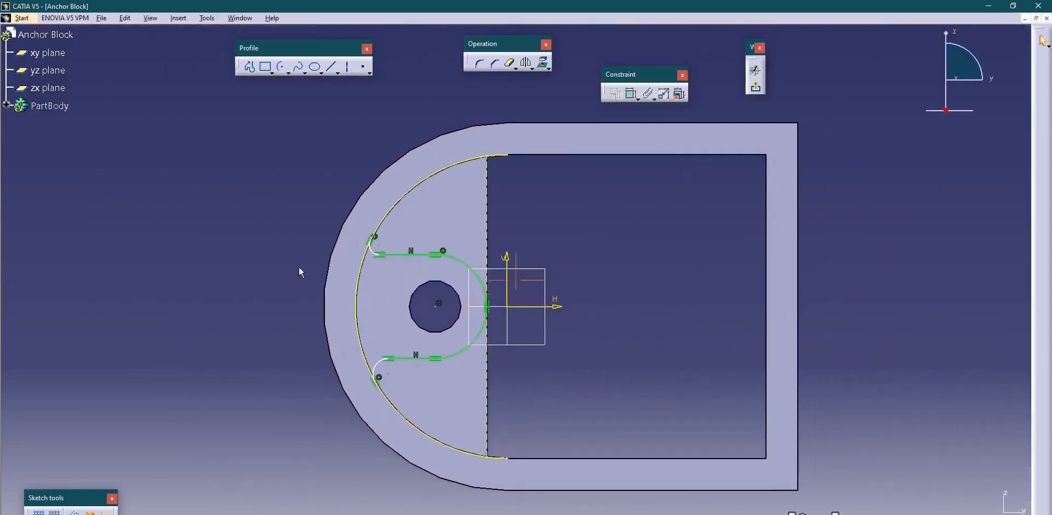
Dimension the upper corner arc and set its radius to 2 mm.
key(alt+Tab)
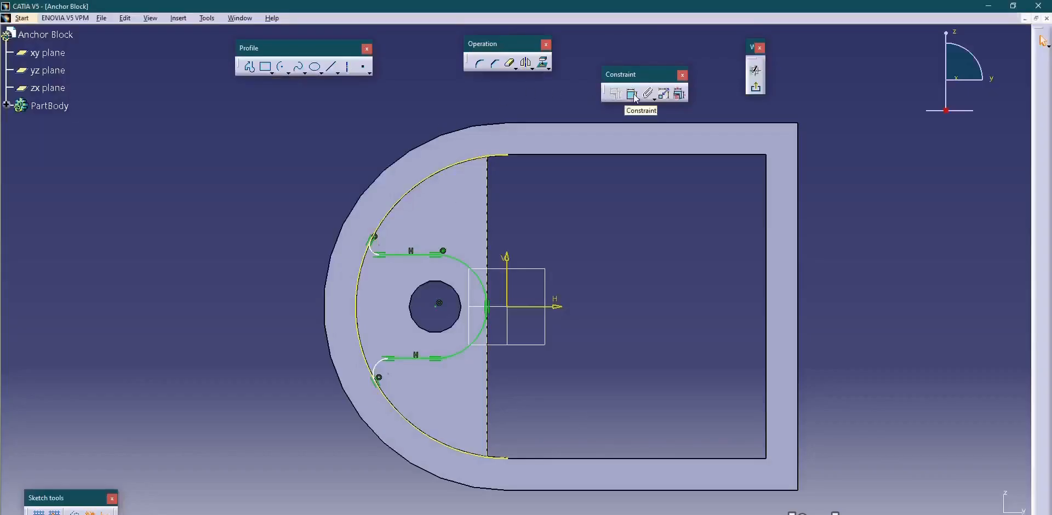
click(634, 98)
mouse_move(416, 225)
ctrl+middle_down()
mouse_move(416, 183)
mouse_move(443, 192)
ctrl+middle_up()
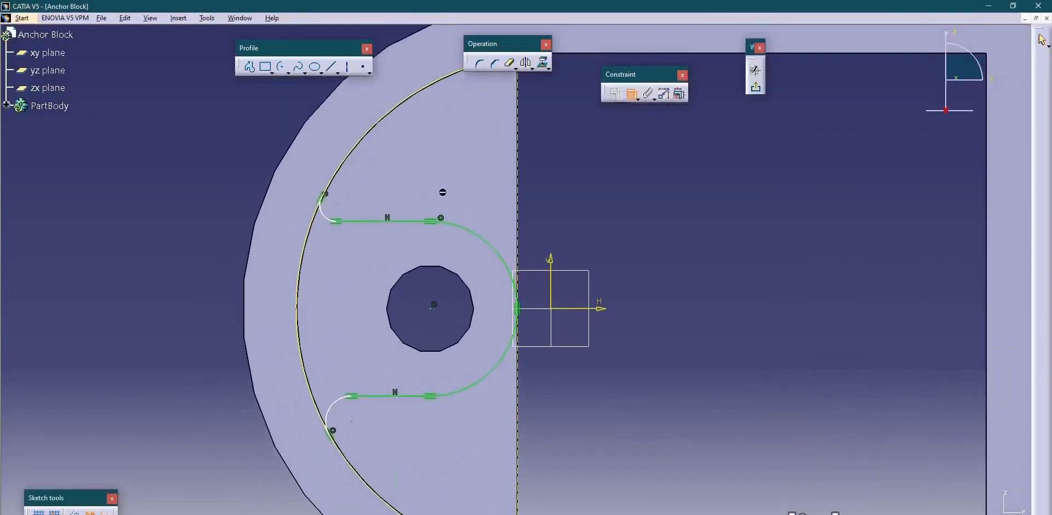
click(323, 213)
double_click(214, 227)
text(2)
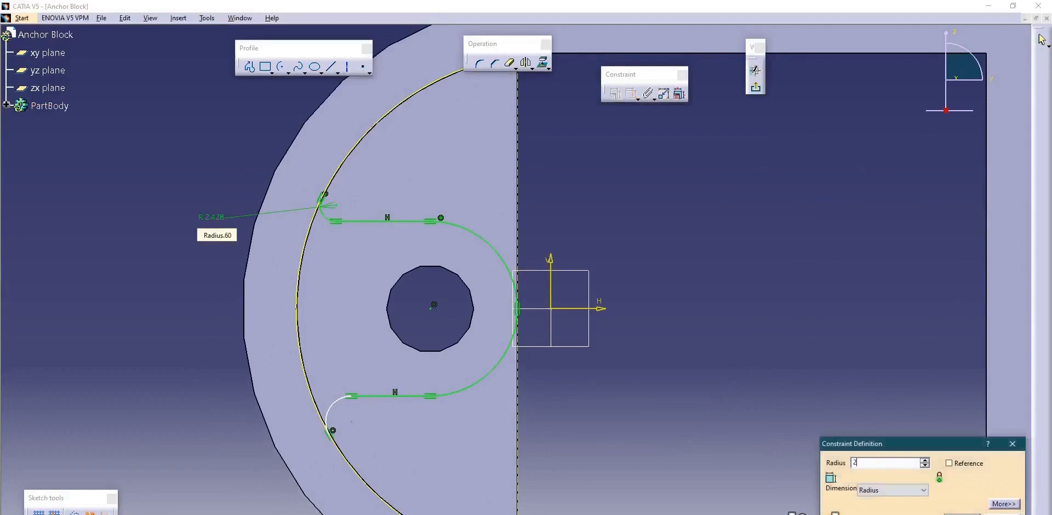
key(Return)
Dimension the lower corner arc and set its radius to 2 mm.
click(342, 400)
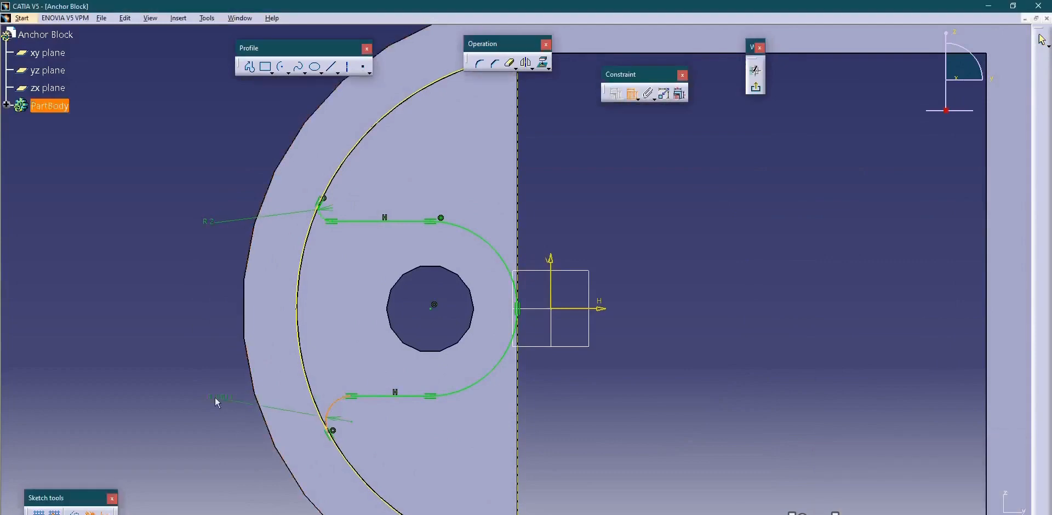
double_click(197, 388)
text(2)
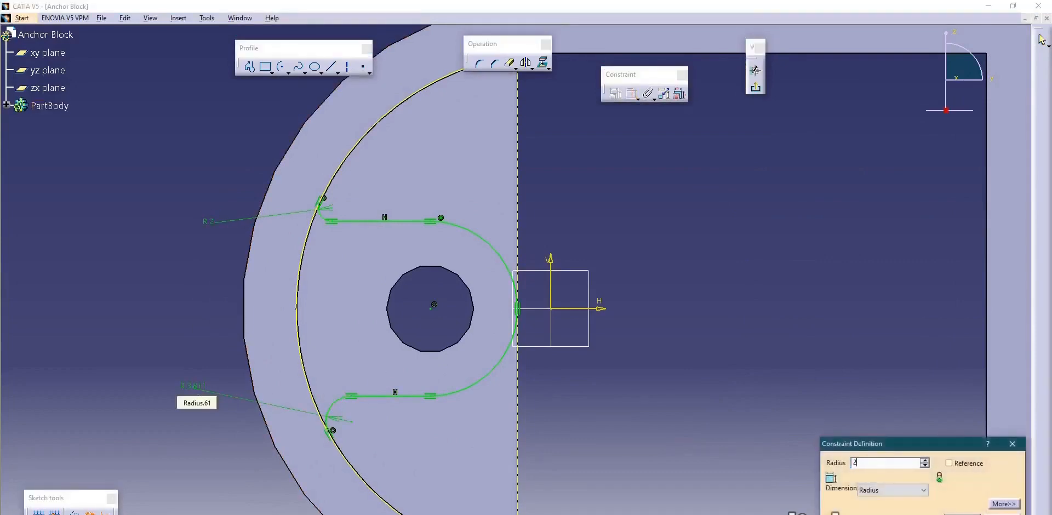
key(Return)
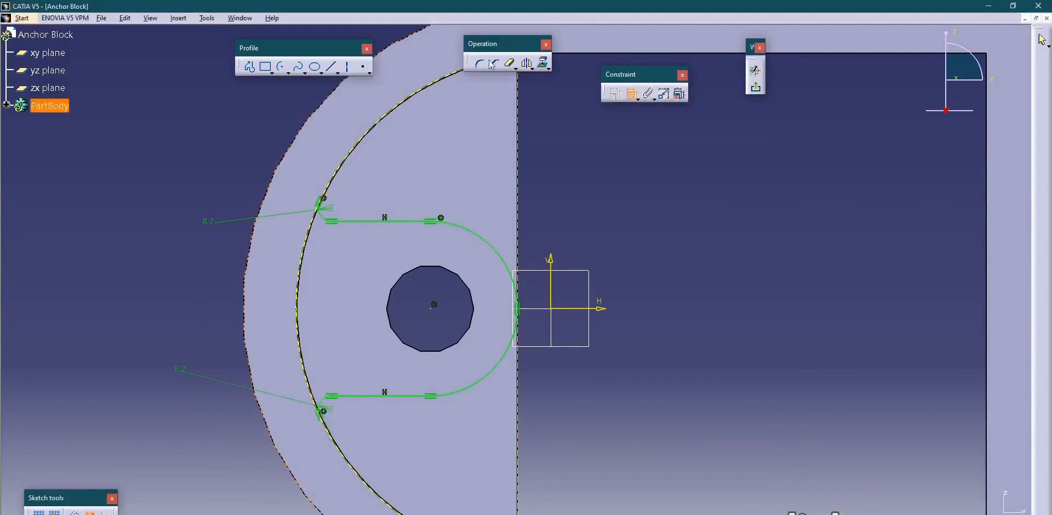
Project the round hole's edge into the sketch, trim the projected inner arc beyond the corner arcs, and leave the sketch.
click(543, 63)
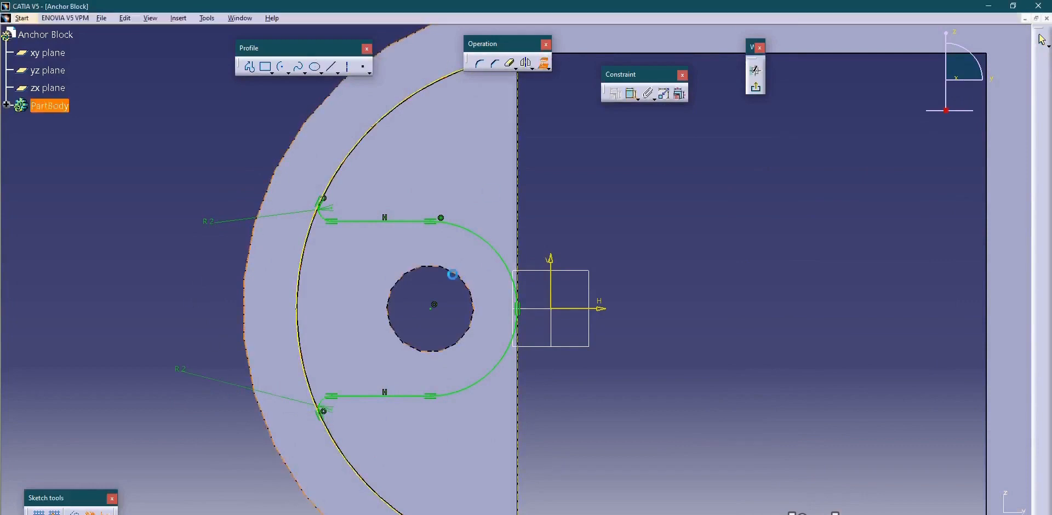
mouse_move(178, 180)
ctrl+middle_down()
mouse_move(176, 214)
mouse_move(189, 221)
ctrl+middle_up()
middle_drag(189, 222, 150, 211)
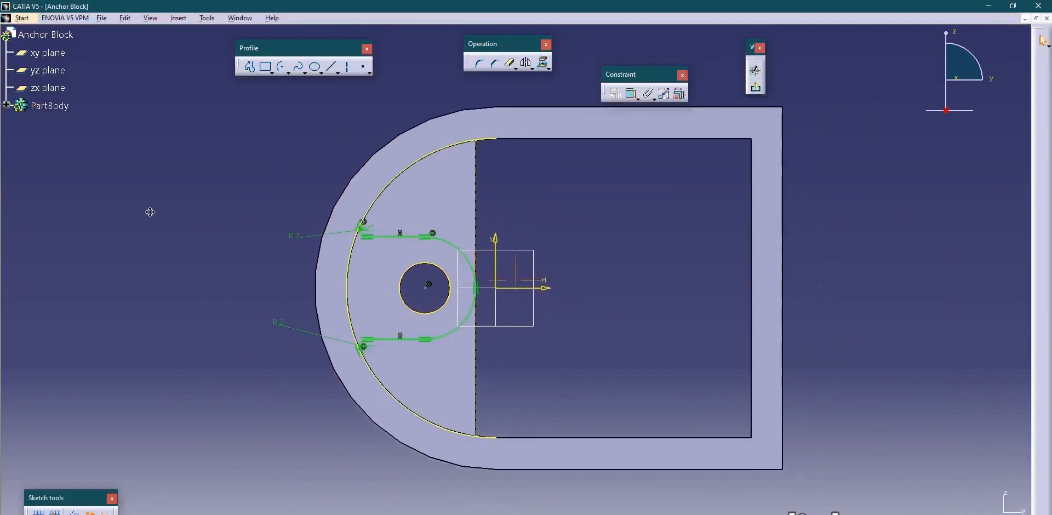
click(510, 64)
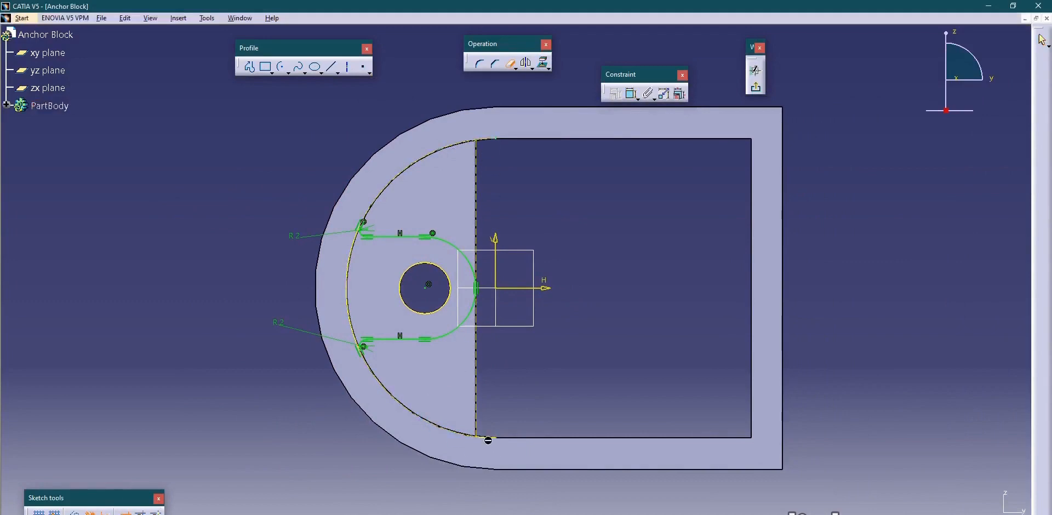
click(754, 87)
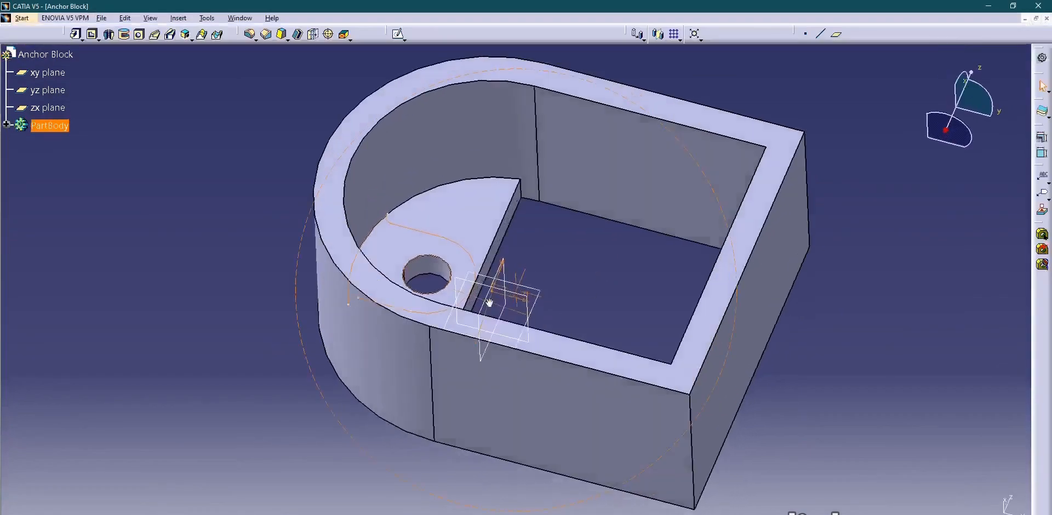
Pad the boss profile around the hole to a length of 3 mm.
click(77, 34)
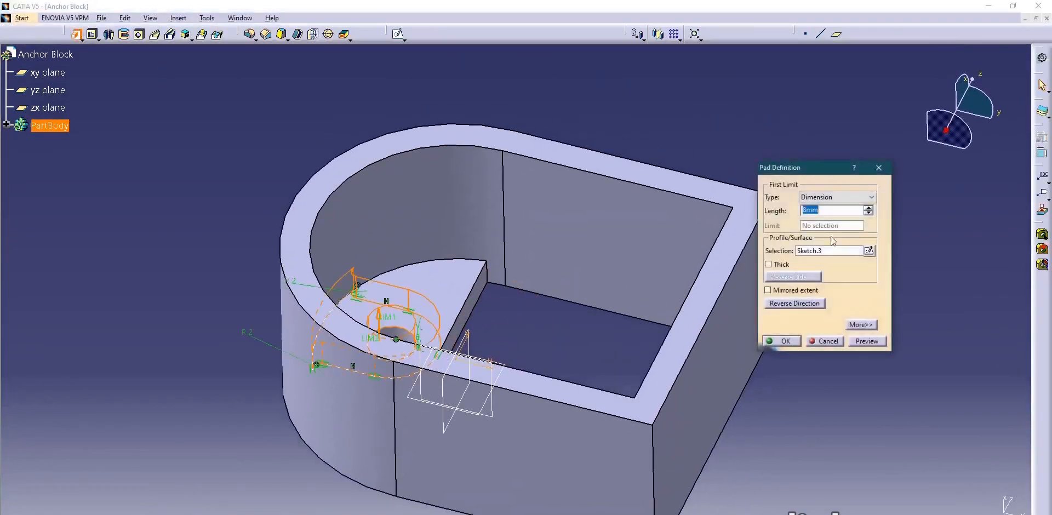
text(3)
click(877, 342)
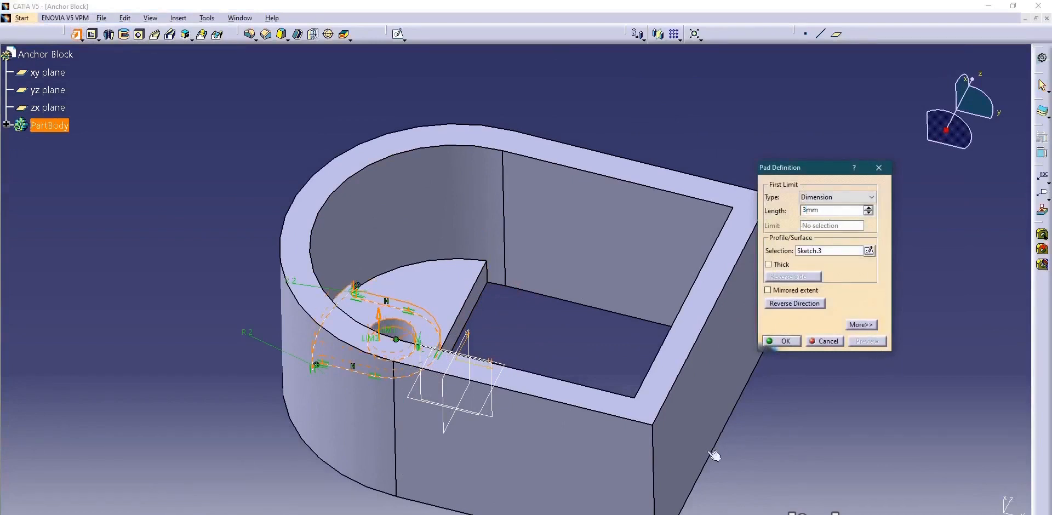
key(alt+Tab)
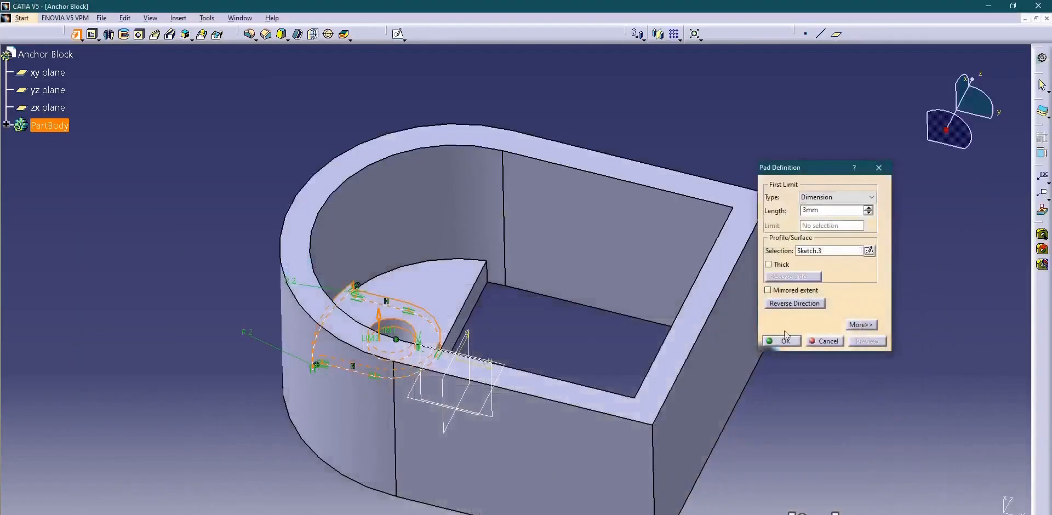
click(783, 340)
middle_drag(493, 274, 544, 358)
Consult the drawing for the Ø28 cross boss, return to CATIA V5, and open a sketch on the xy plane.
key(alt+Tab)
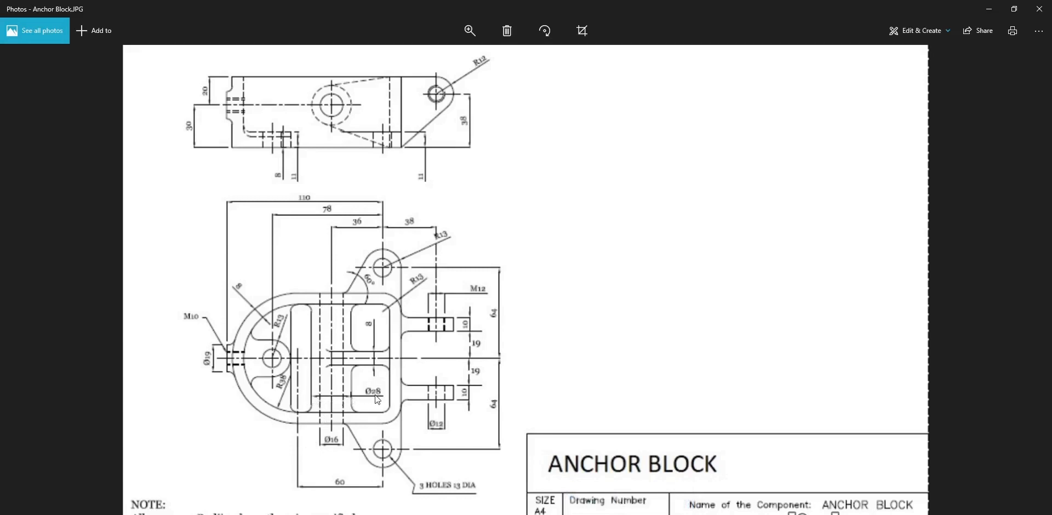
click(657, 514)
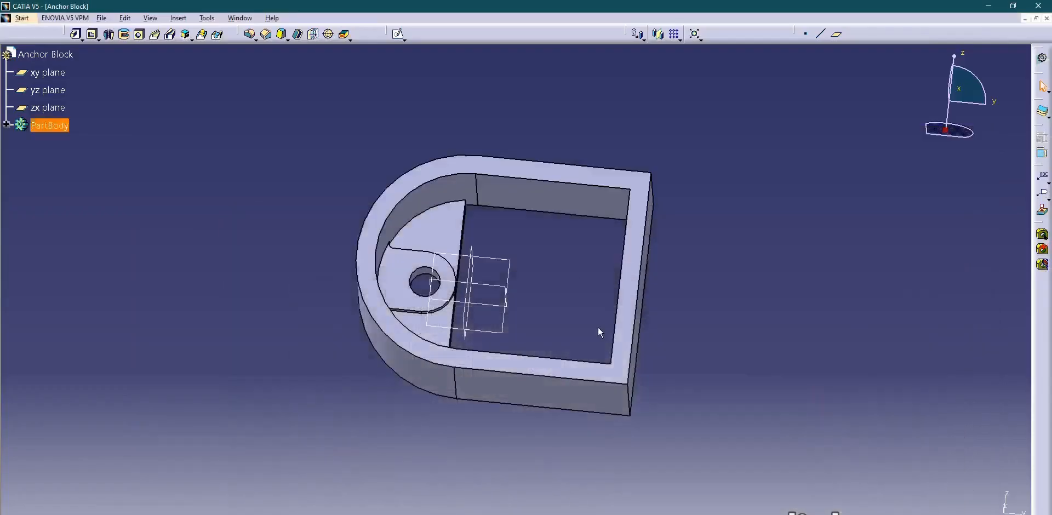
middle_drag(437, 212, 430, 323)
click(498, 287)
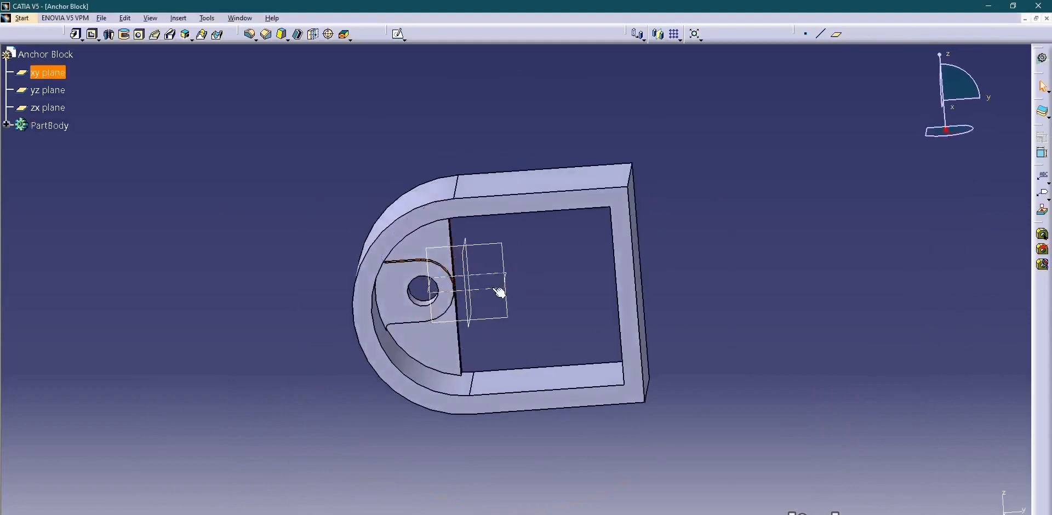
click(397, 34)
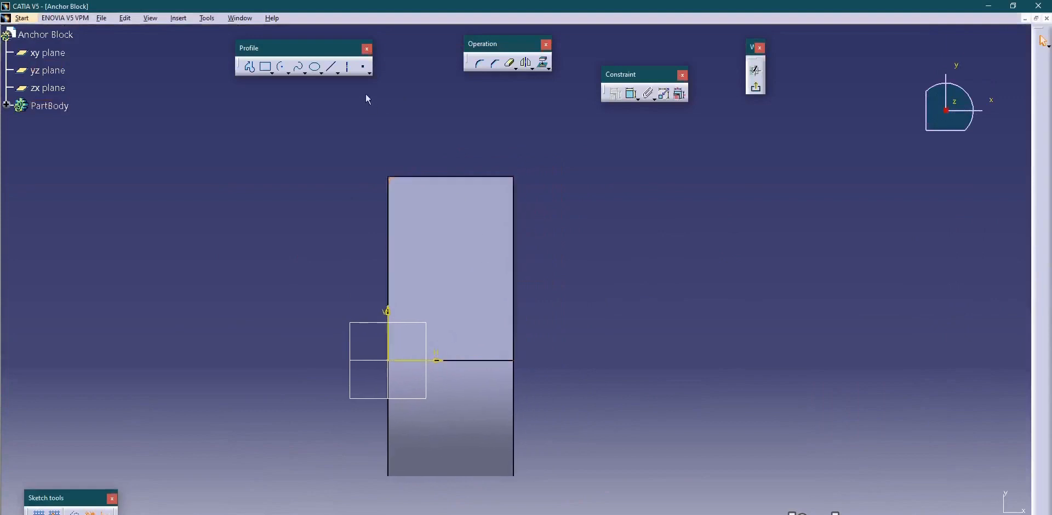
Sketch a circle about 22 mm in diameter over the wall's side face, above the horizontal axis.
click(289, 72)
click(308, 83)
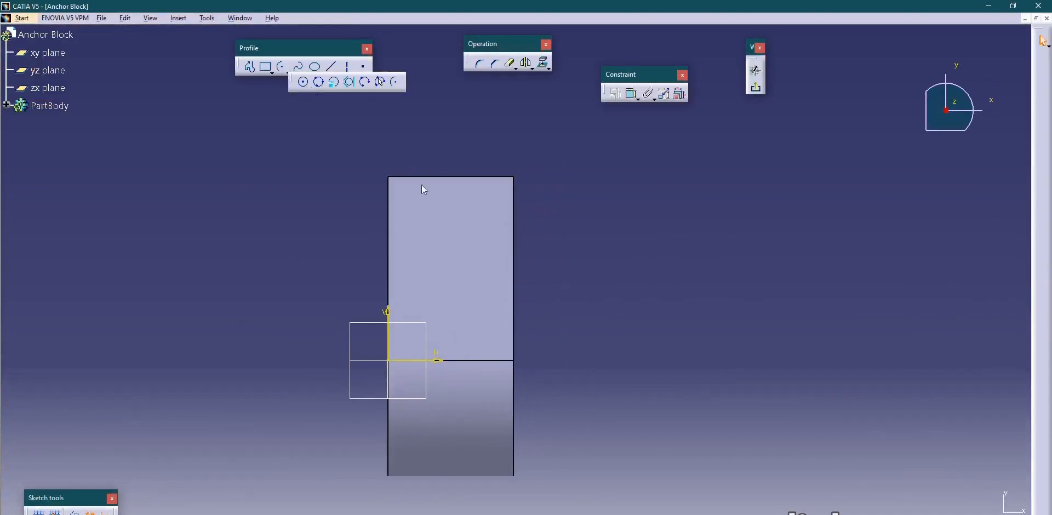
click(455, 261)
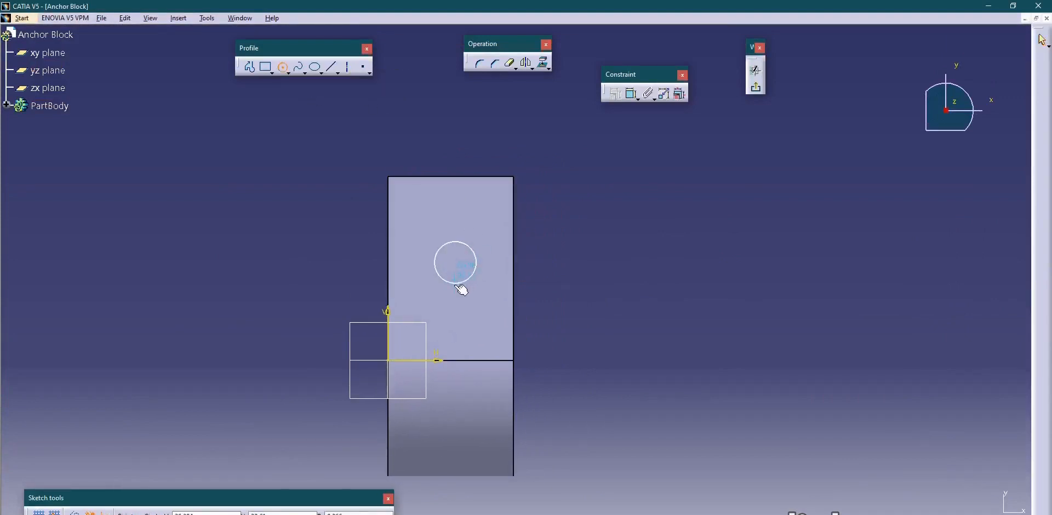
click(458, 290)
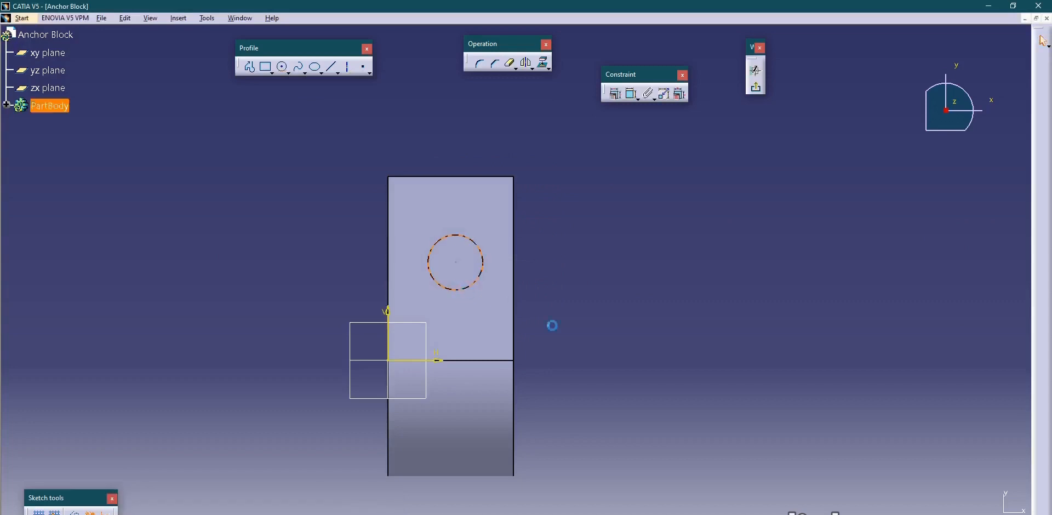
click(582, 294)
Dimension the circle and set its diameter to 28 mm.
click(631, 94)
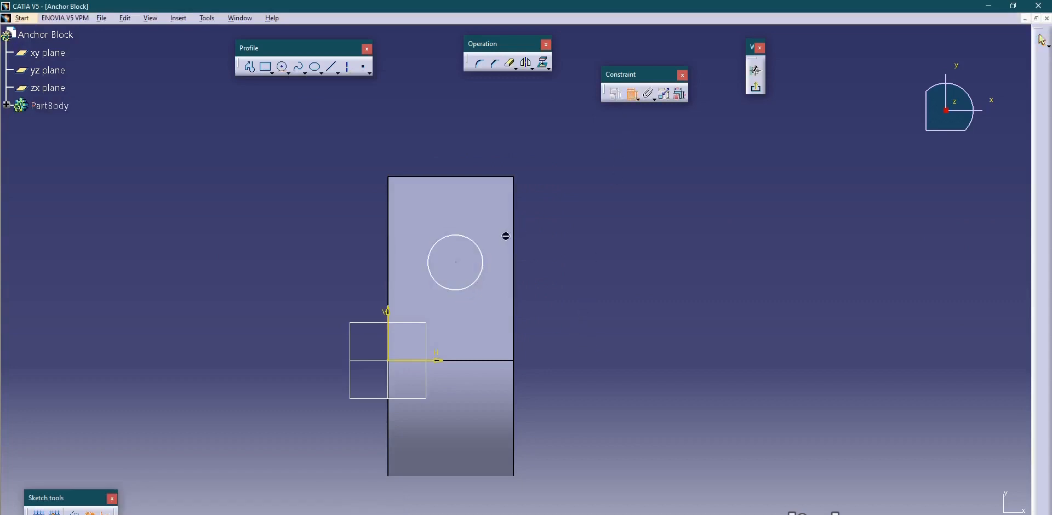
click(483, 261)
click(570, 246)
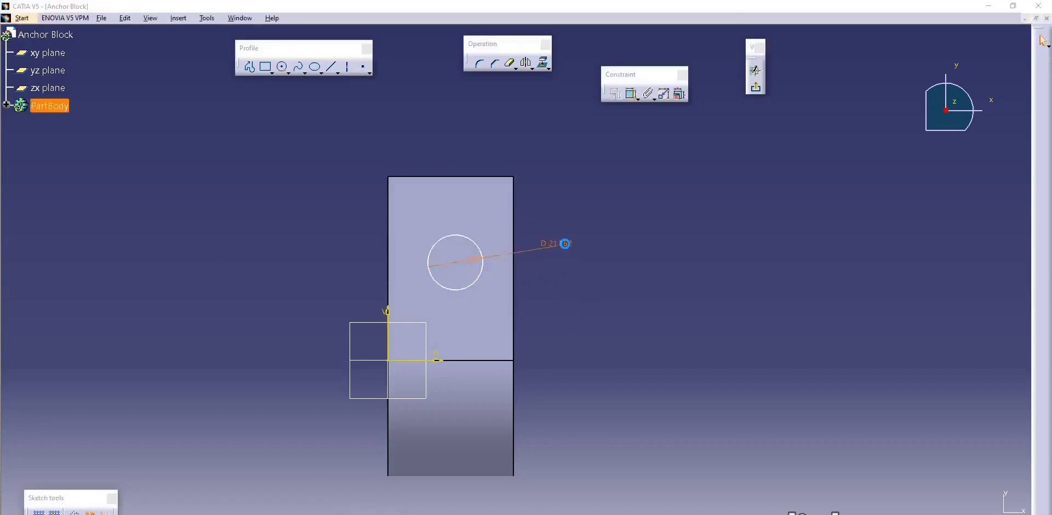
double_click(564, 245)
text(28)
key(Return)
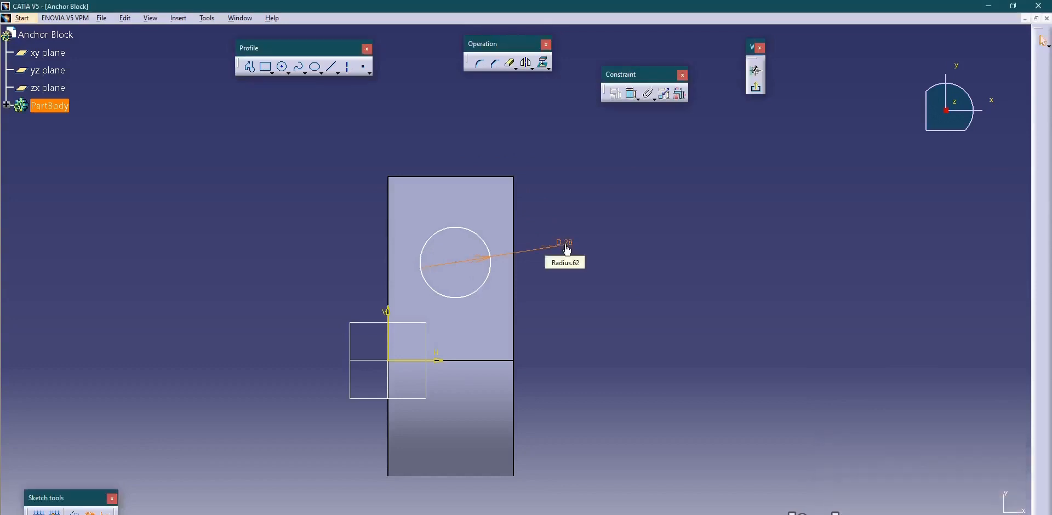
click(588, 287)
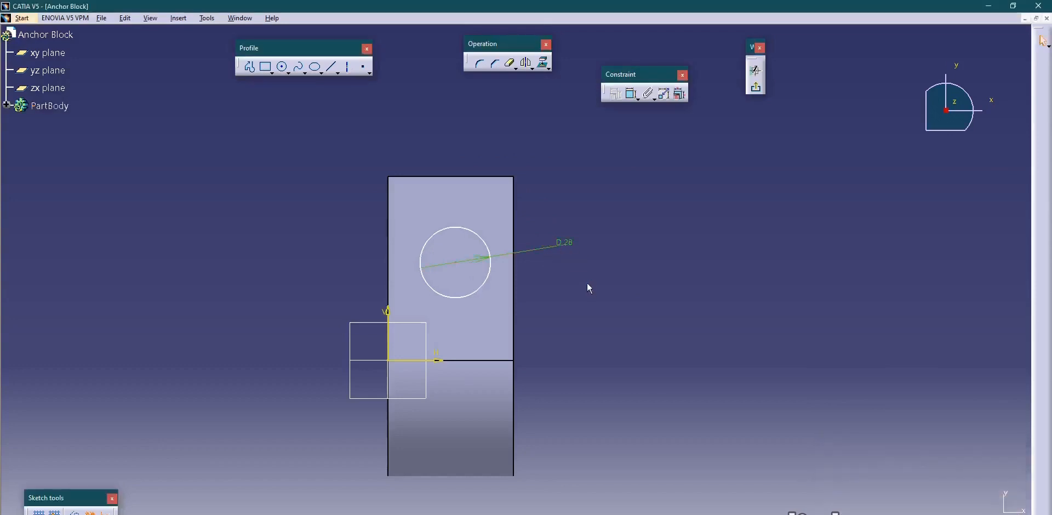
Check the drawing, return to CATIA V5, and dimension the circle's centre 30 mm from the wall's base edge along the horizontal axis.
key(alt+Tab)
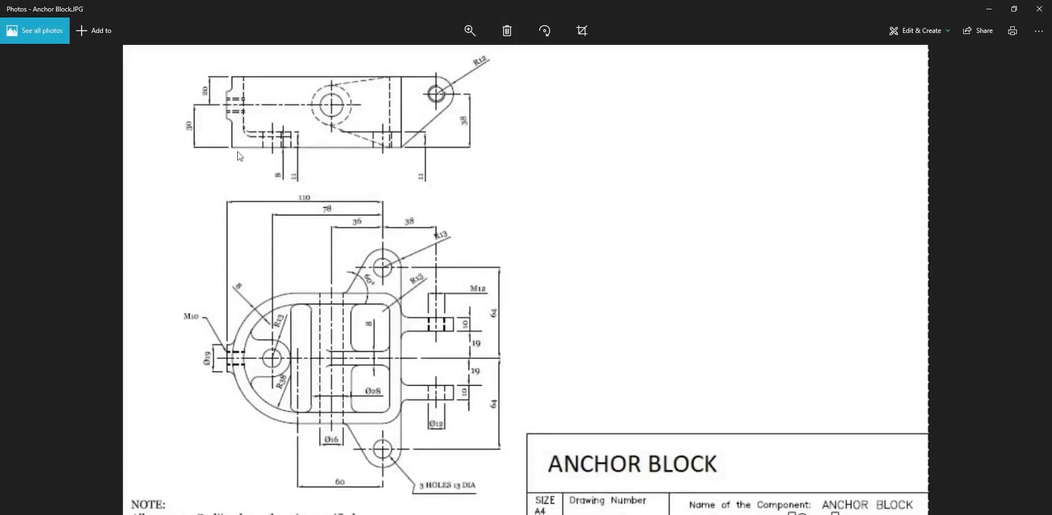
click(630, 514)
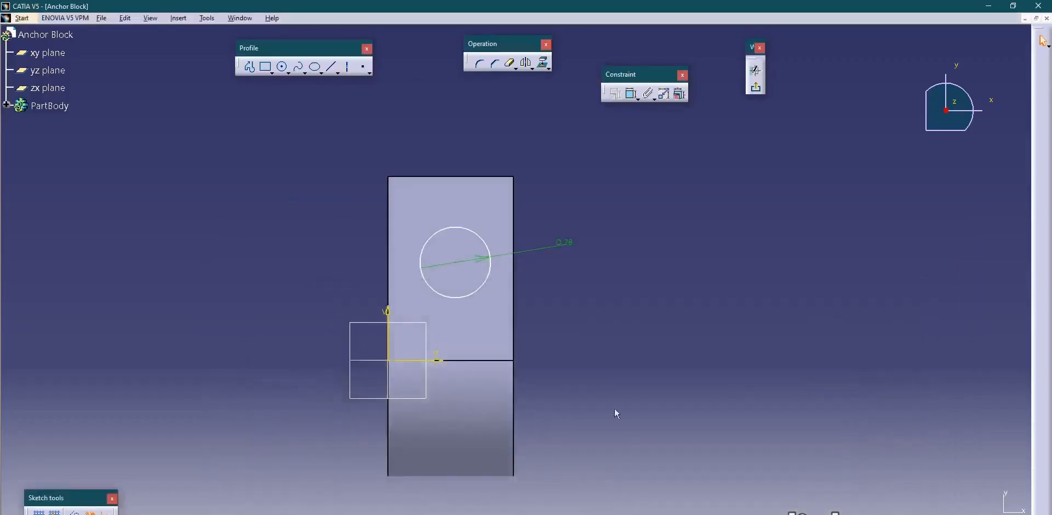
click(631, 95)
middle_drag(580, 311, 515, 291)
click(448, 258)
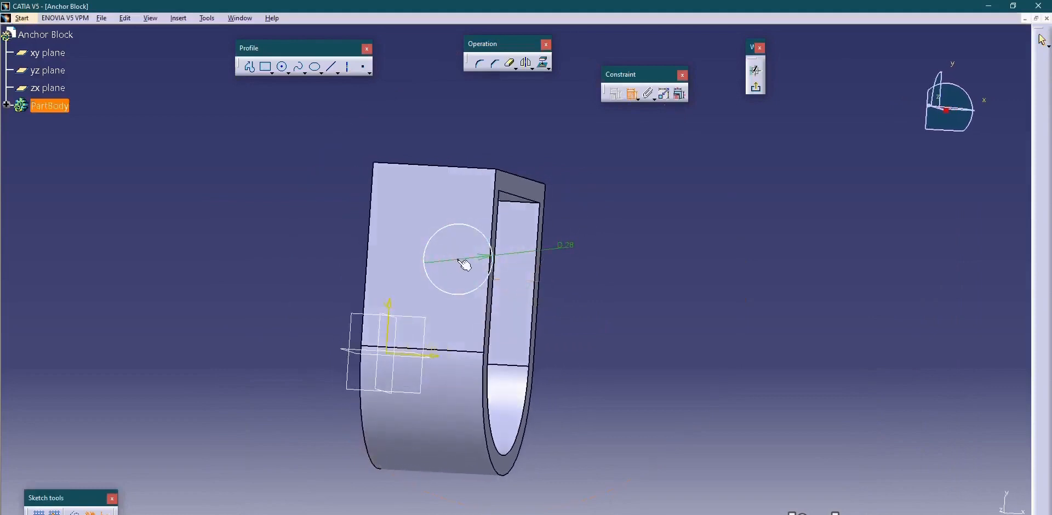
click(373, 264)
click(404, 117)
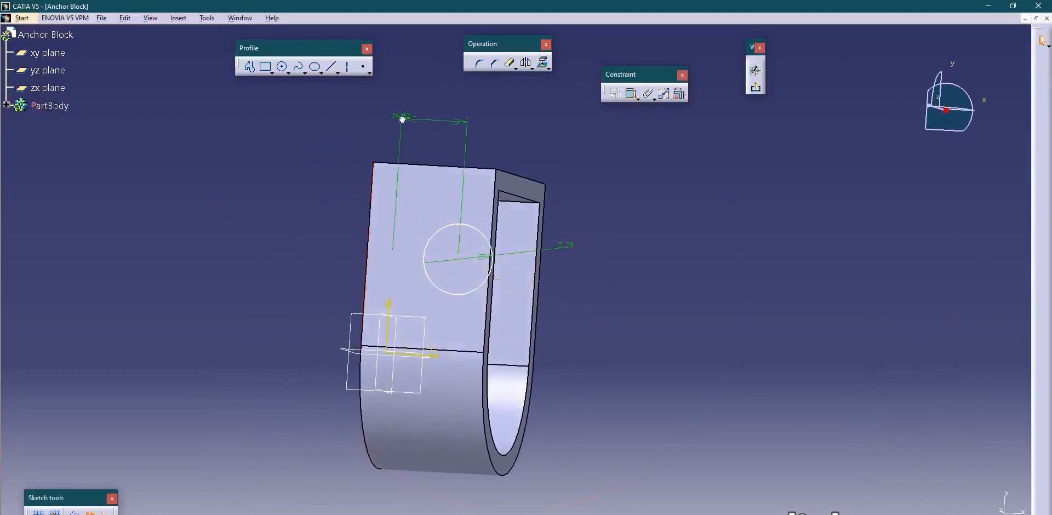
double_click(404, 115)
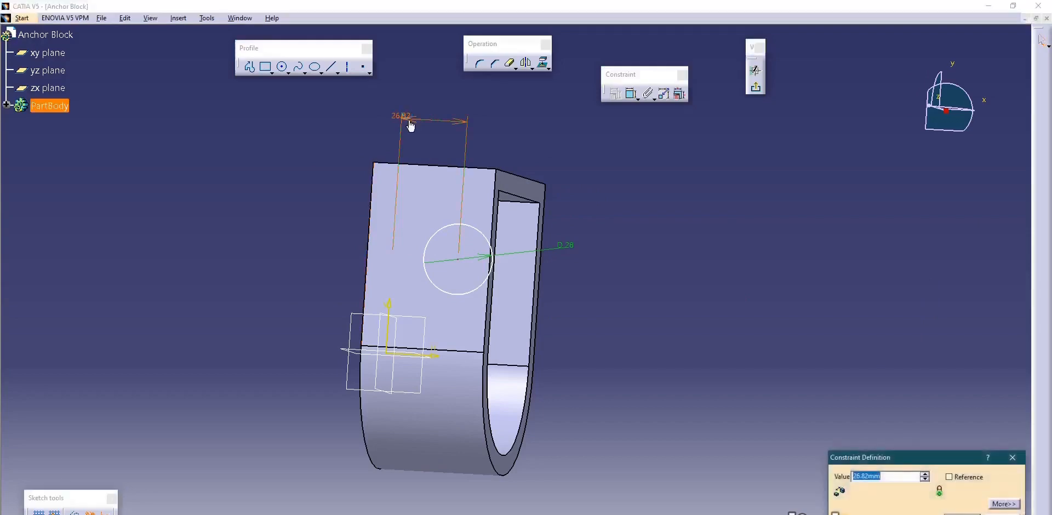
text(30)
key(Return)
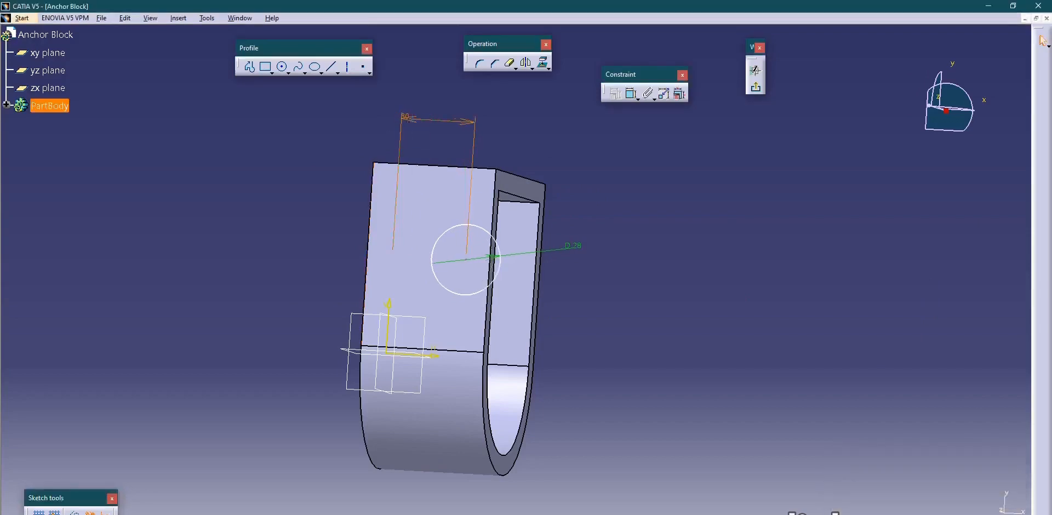
click(745, 406)
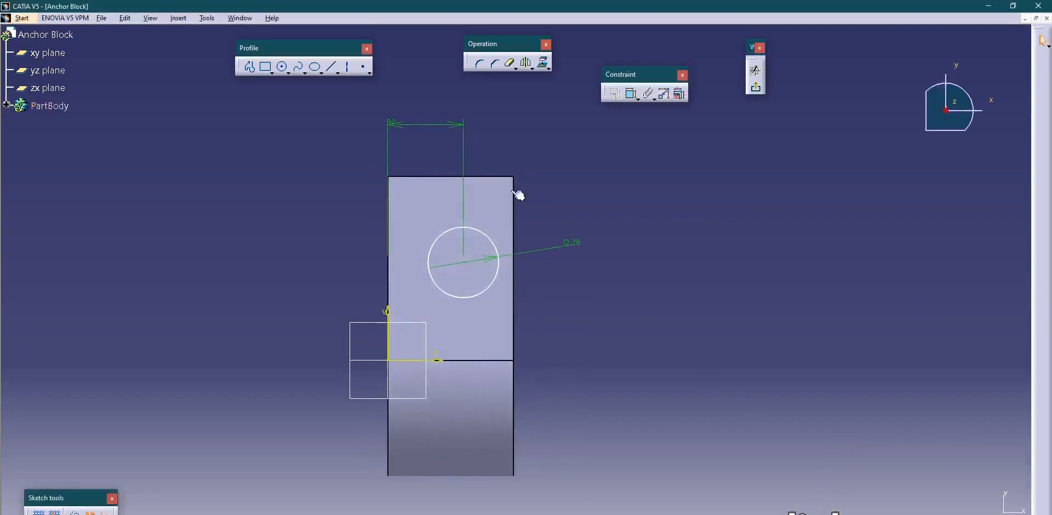
mouse_move(409, 127)
mouse_down()
mouse_move(399, 122)
mouse_move(421, 117)
mouse_up()
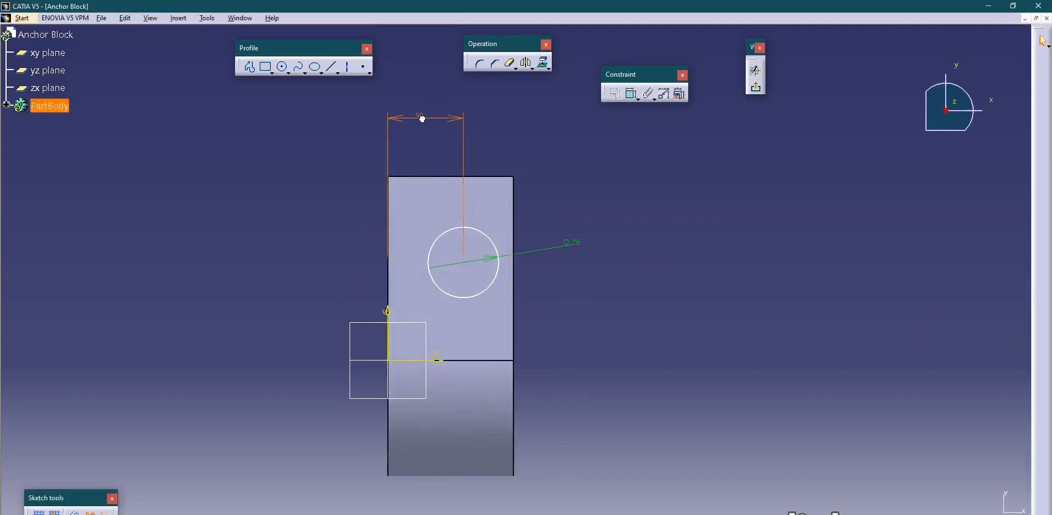
click(582, 270)
Consult the drawing, return to CATIA V5, and set the circle's distance from the wall's flat end edge to 36+13 mm.
key(alt+Tab)
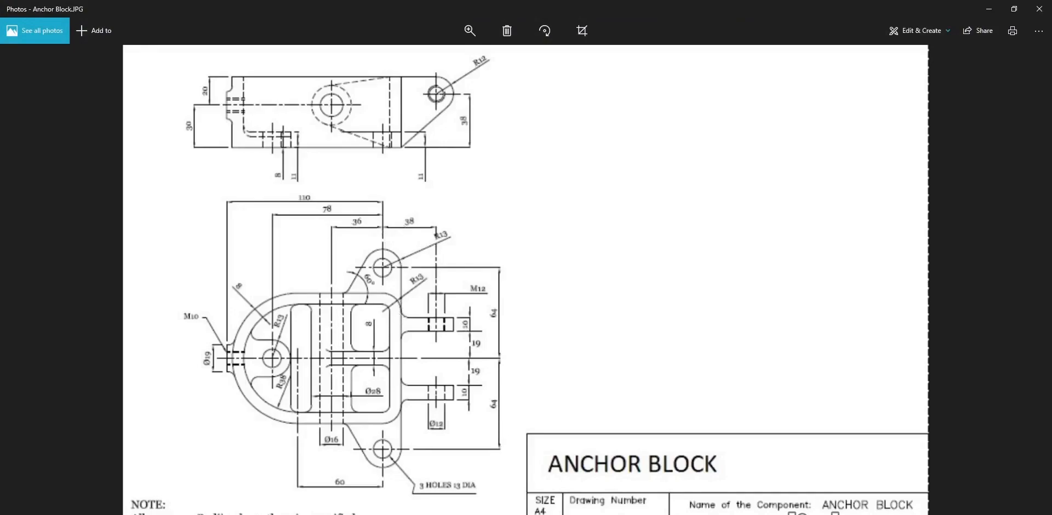
key(alt+Tab)
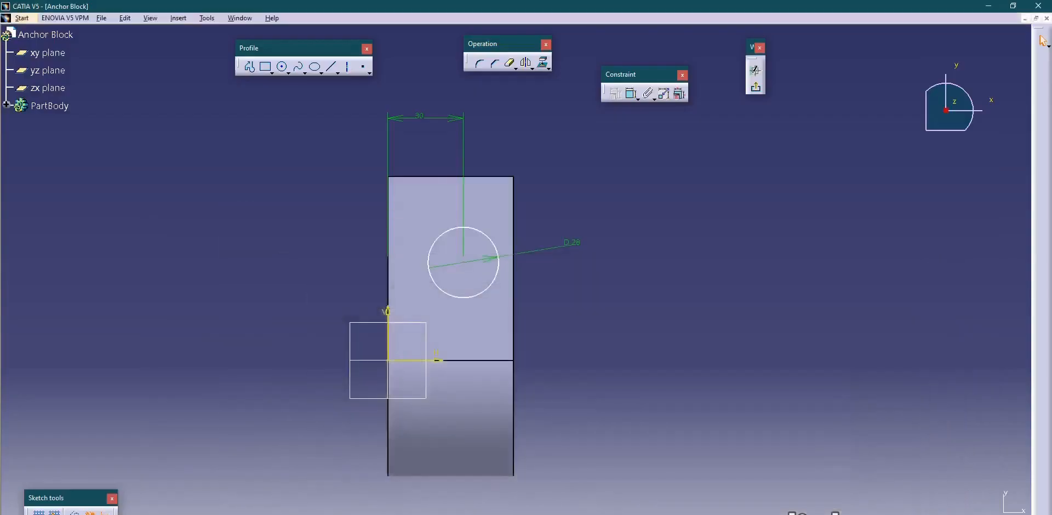
click(633, 95)
click(472, 176)
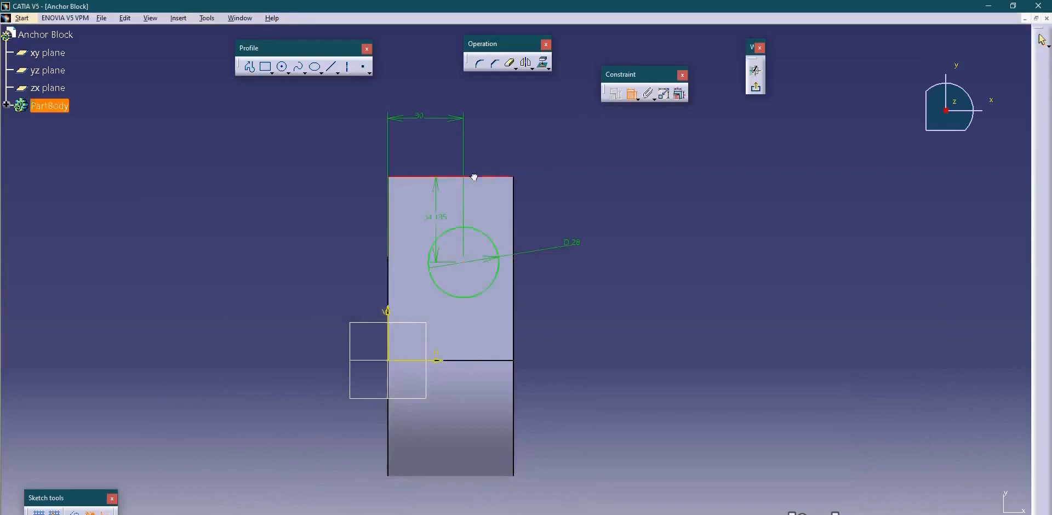
double_click(629, 219)
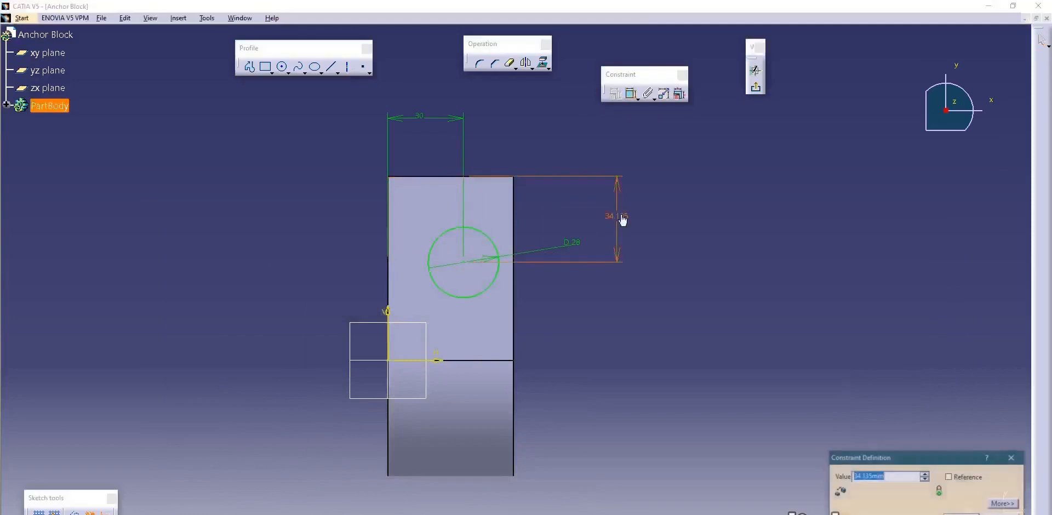
text(36+13)
key(Return)
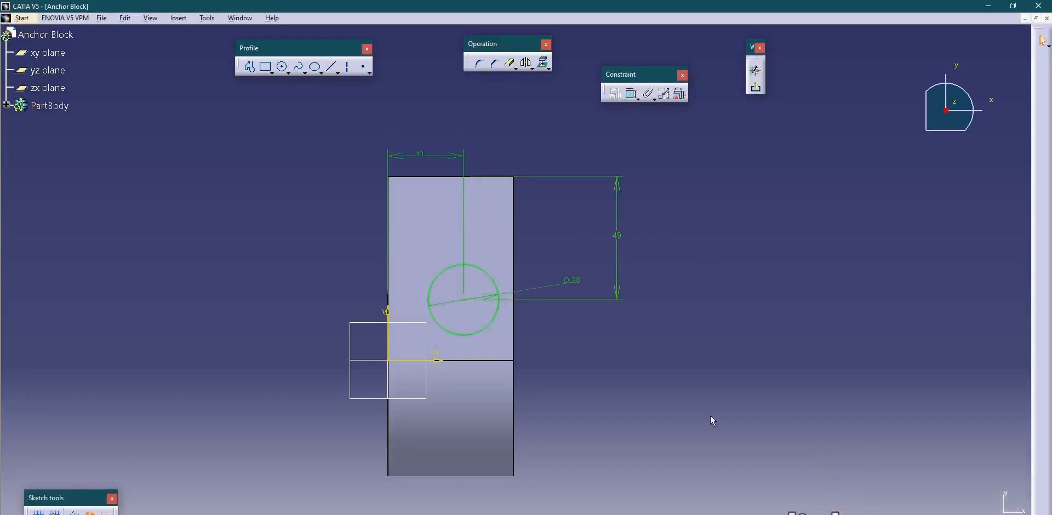
Recheck the circle's placement against the drawing, return to CATIA V5, and exit the sketch.
key(alt+Tab)
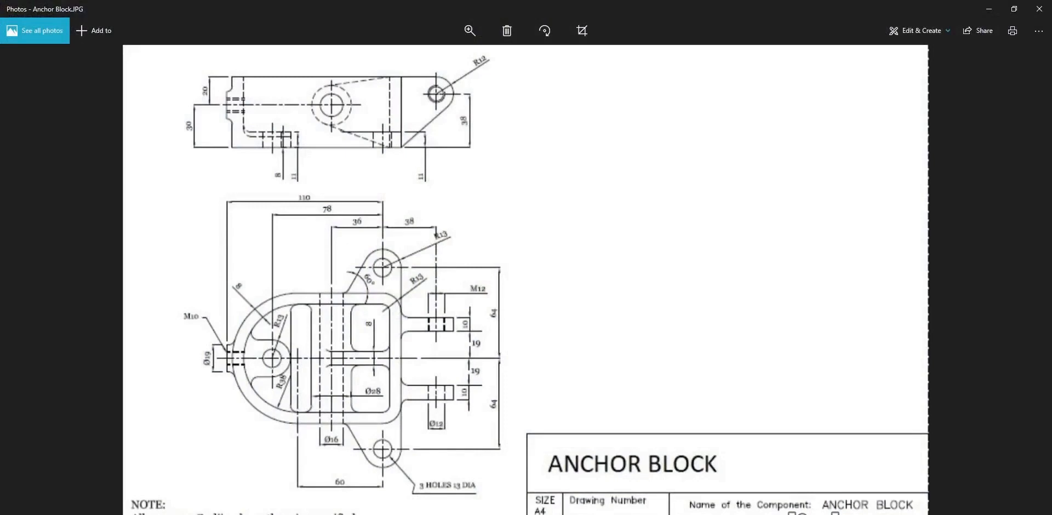
key(alt+Tab)
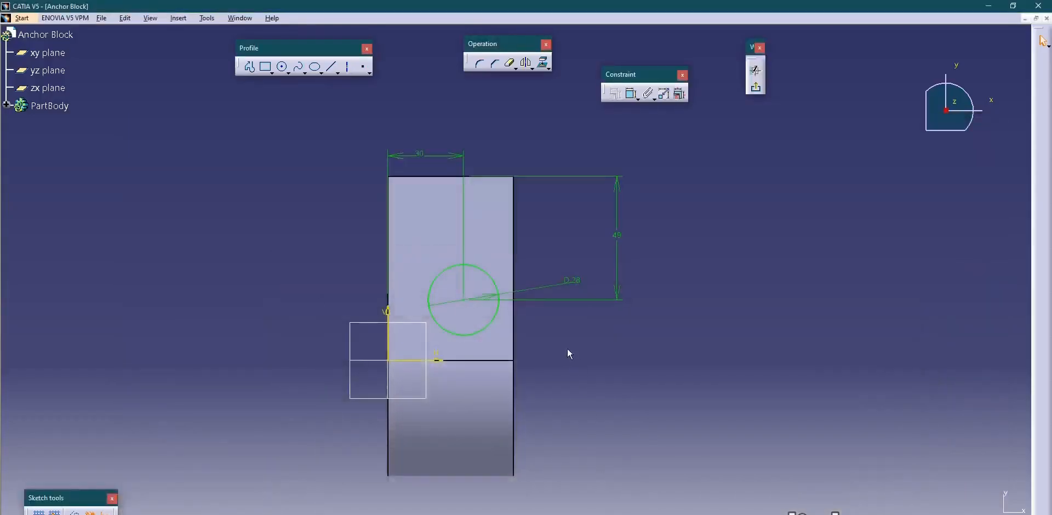
mouse_move(541, 313)
middle_down()
mouse_move(486, 357)
mouse_move(385, 333)
mouse_move(449, 326)
middle_up()
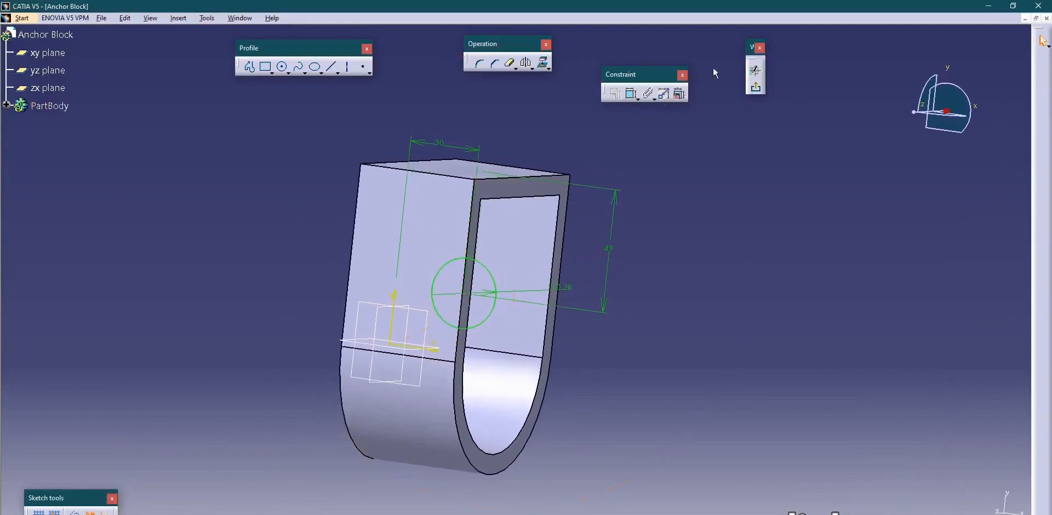
click(756, 88)
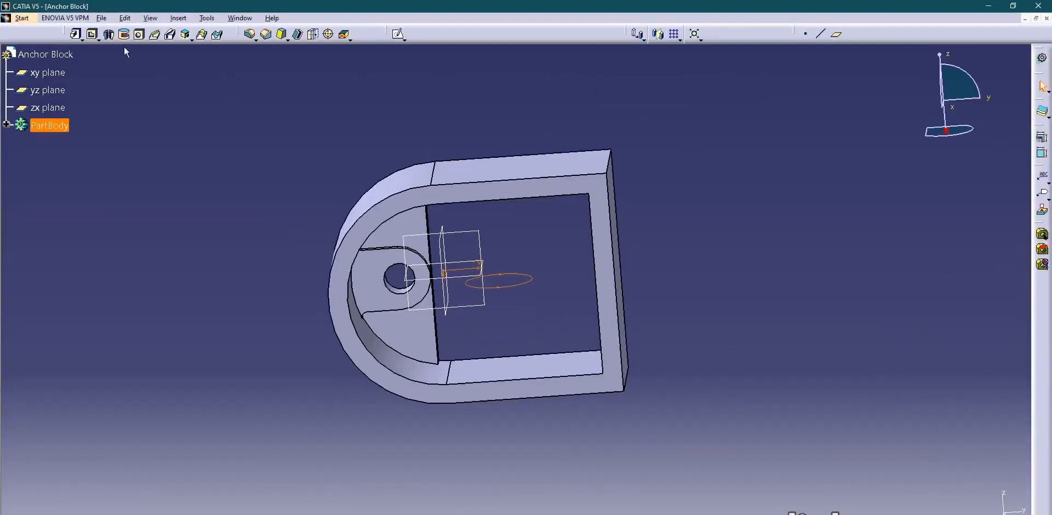
Pad the 28 mm circle with both the first and second limits set to Up to next.
click(76, 34)
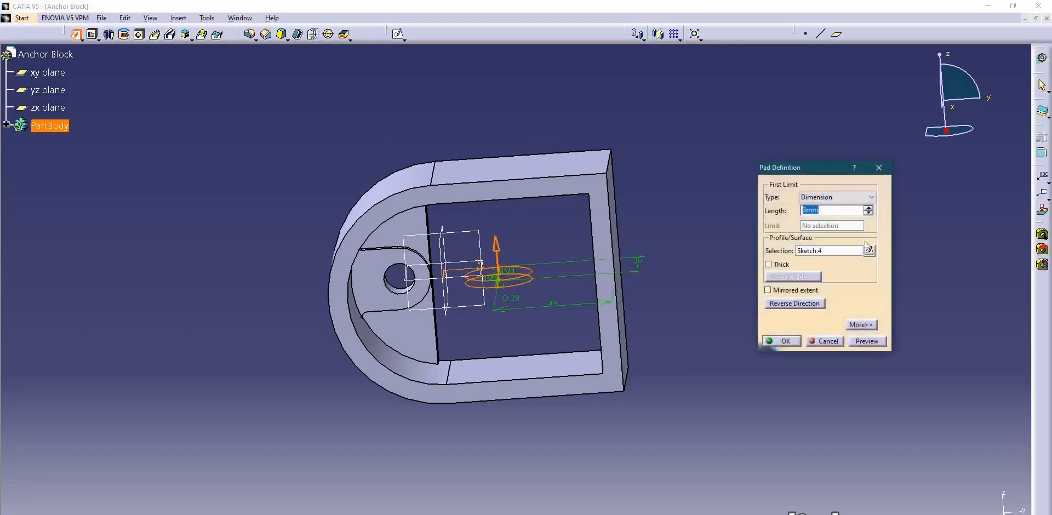
click(829, 197)
click(829, 216)
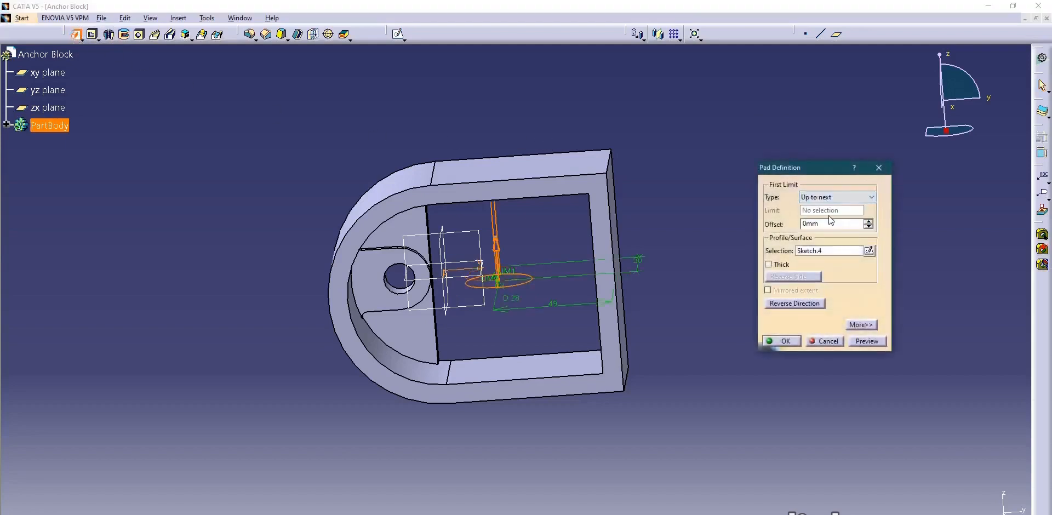
middle_drag(567, 278, 608, 202)
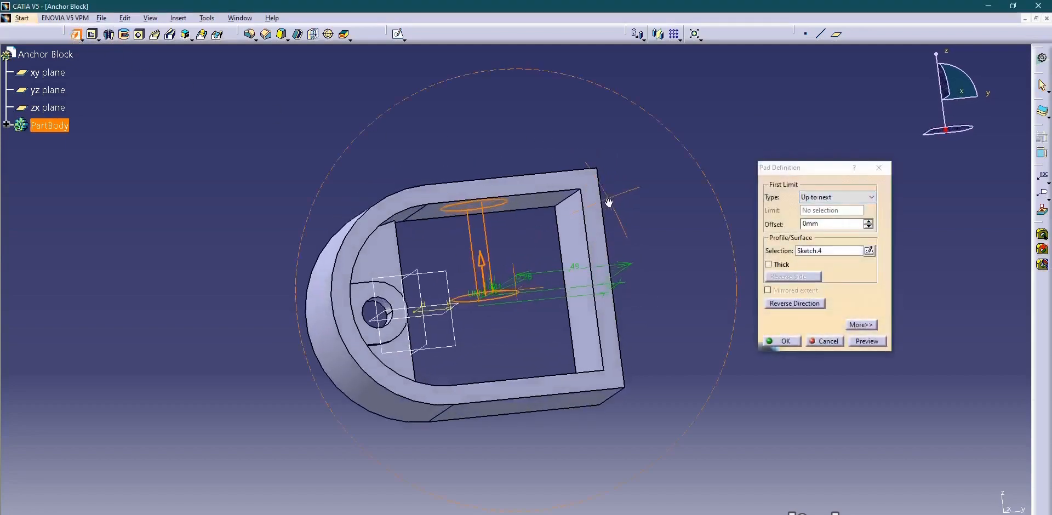
click(862, 324)
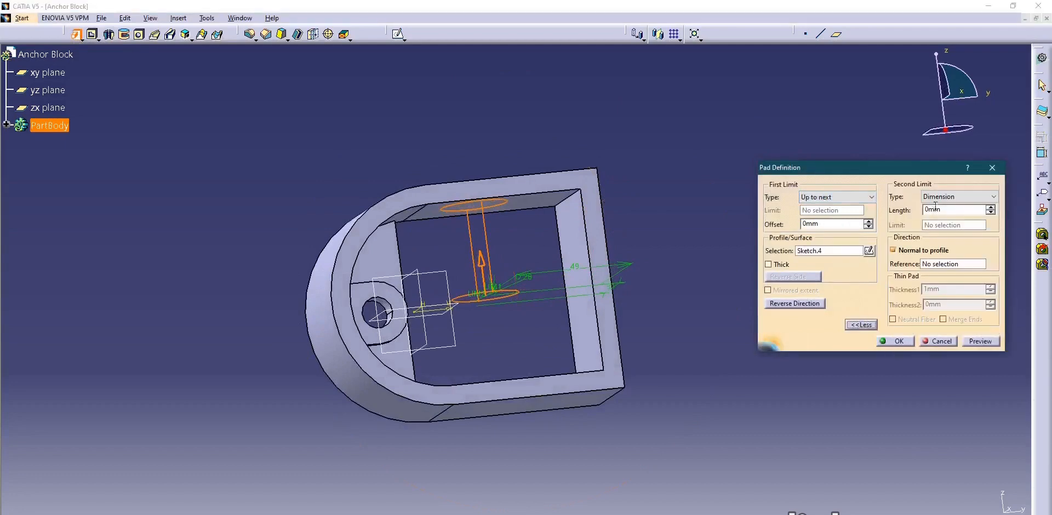
click(938, 197)
click(938, 216)
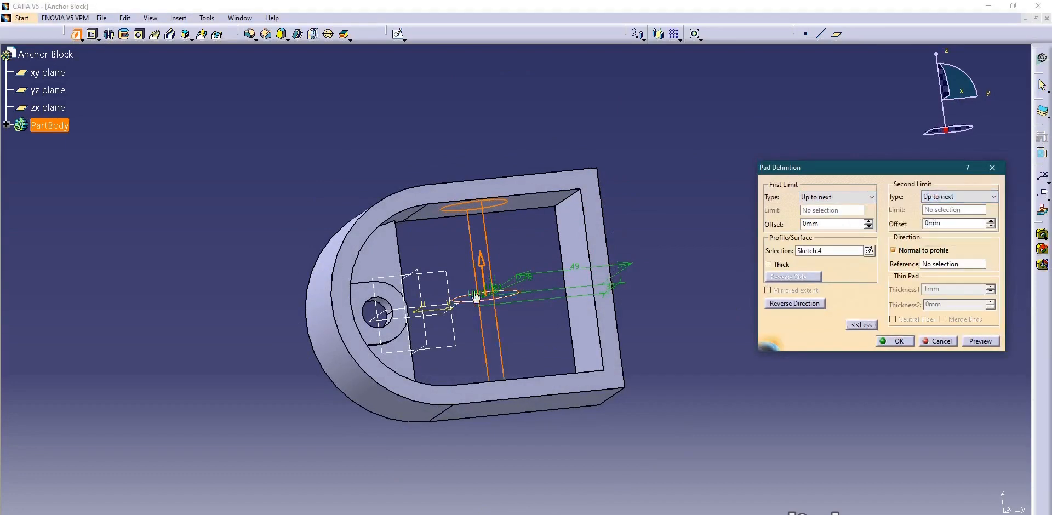
click(890, 340)
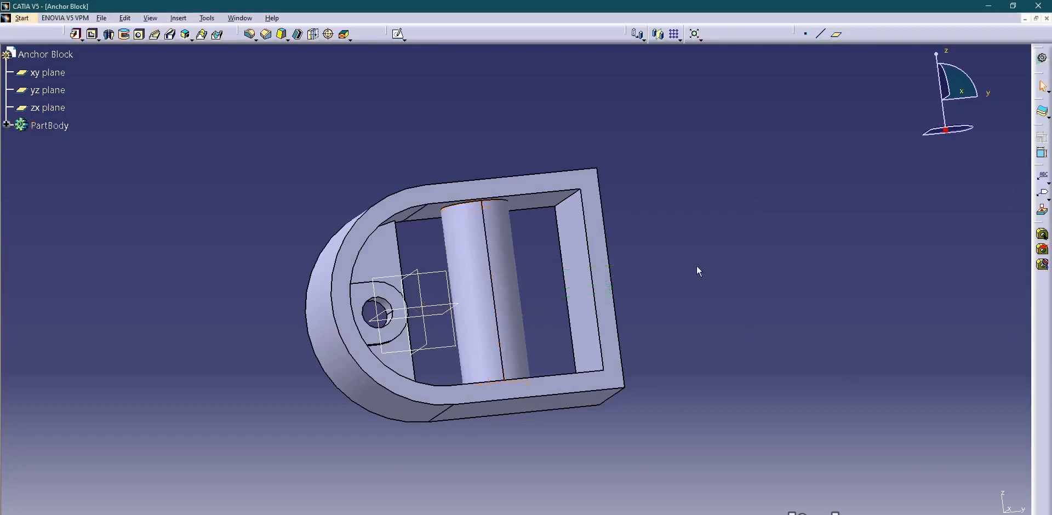
Open a sketch on the wall's flat outer side face and project the cross boss's outline into it as construction geometry.
middle_drag(520, 193, 523, 286)
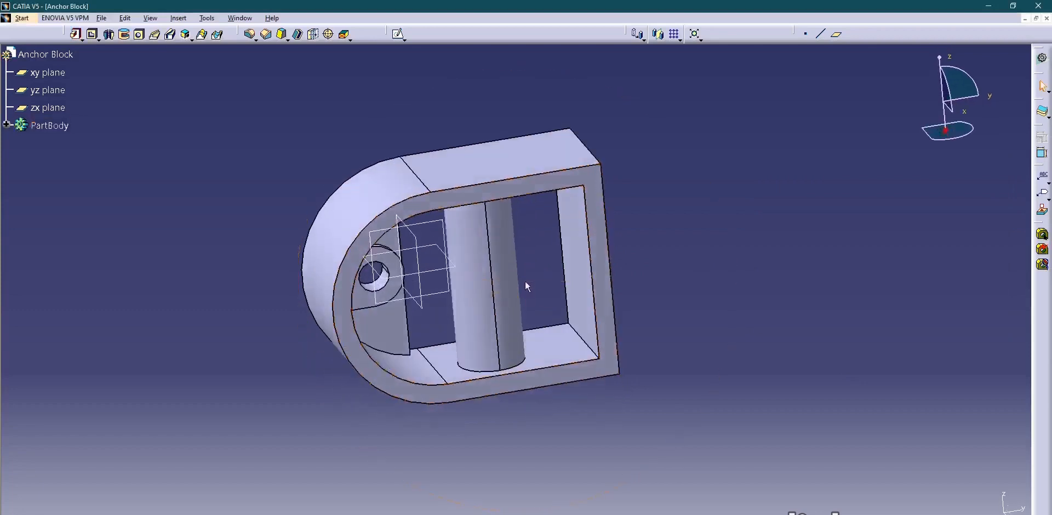
click(484, 175)
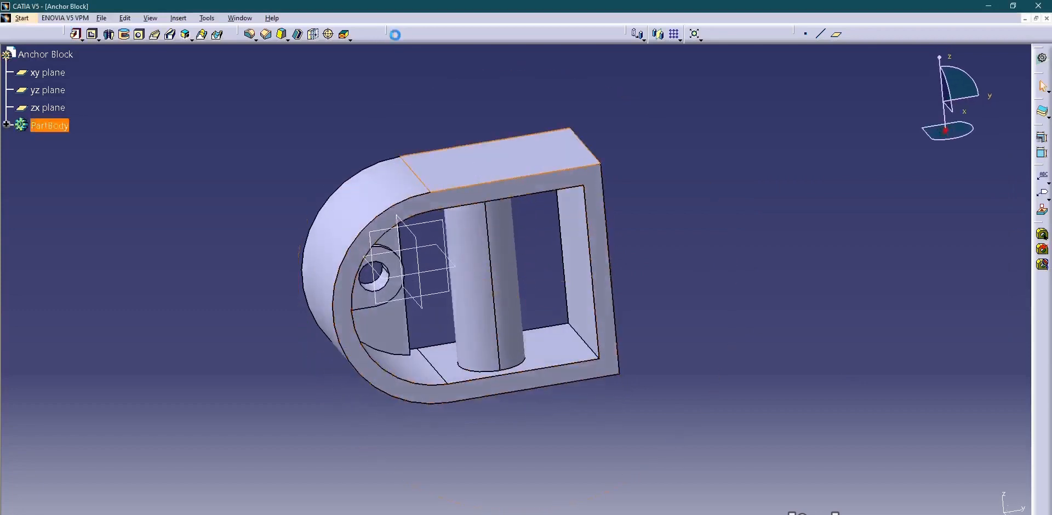
click(398, 34)
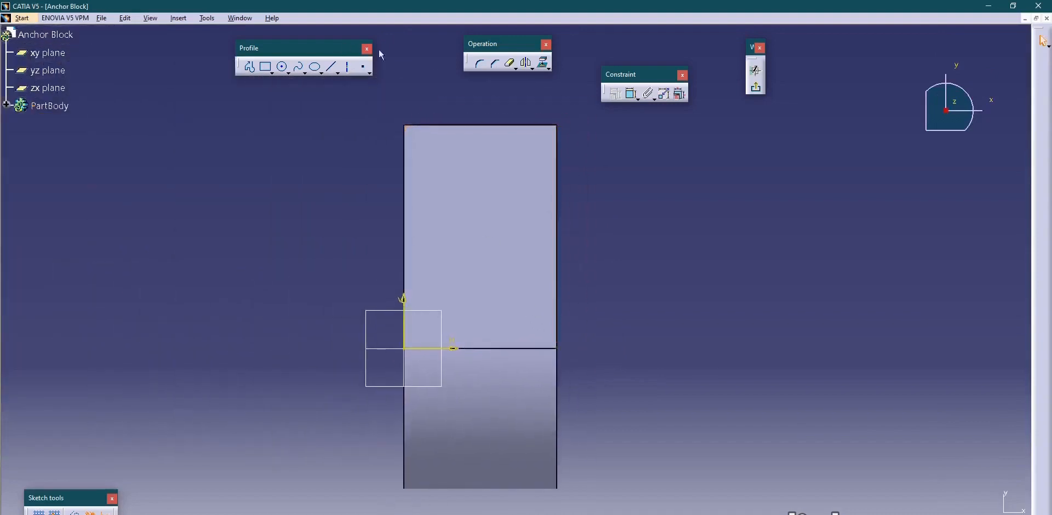
click(544, 65)
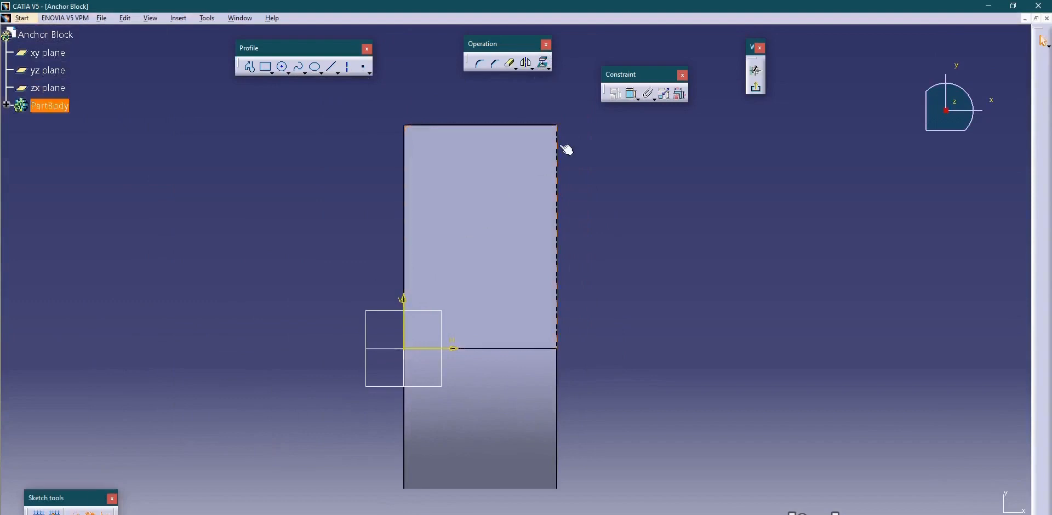
middle_drag(655, 260, 551, 259)
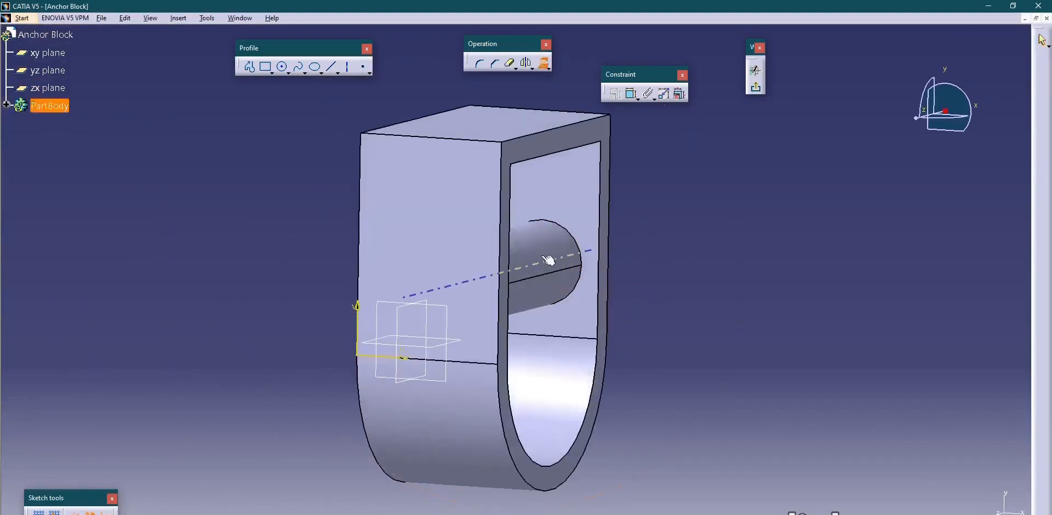
click(567, 230)
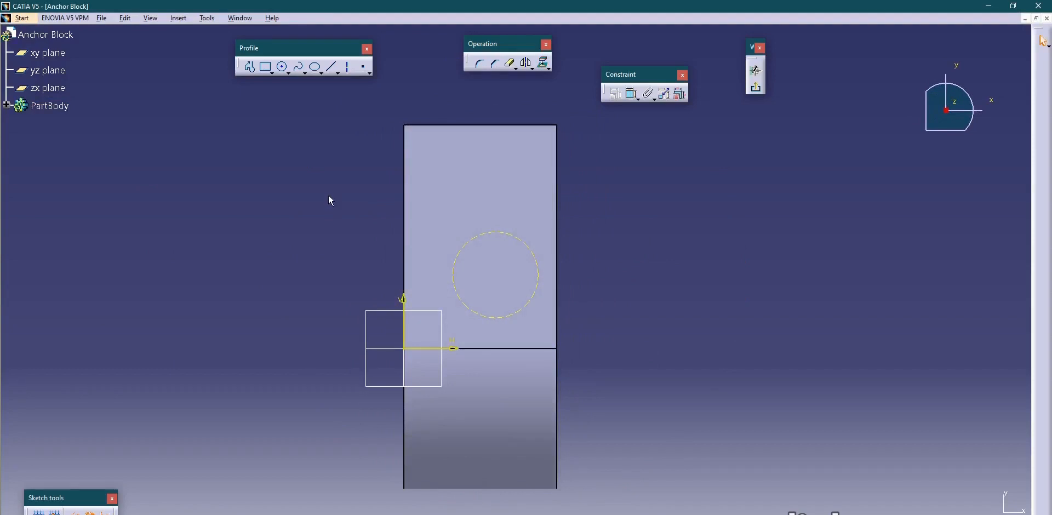
Sketch a smaller circle concentric with the projected boss outline and make it a standard element.
click(283, 67)
click(498, 275)
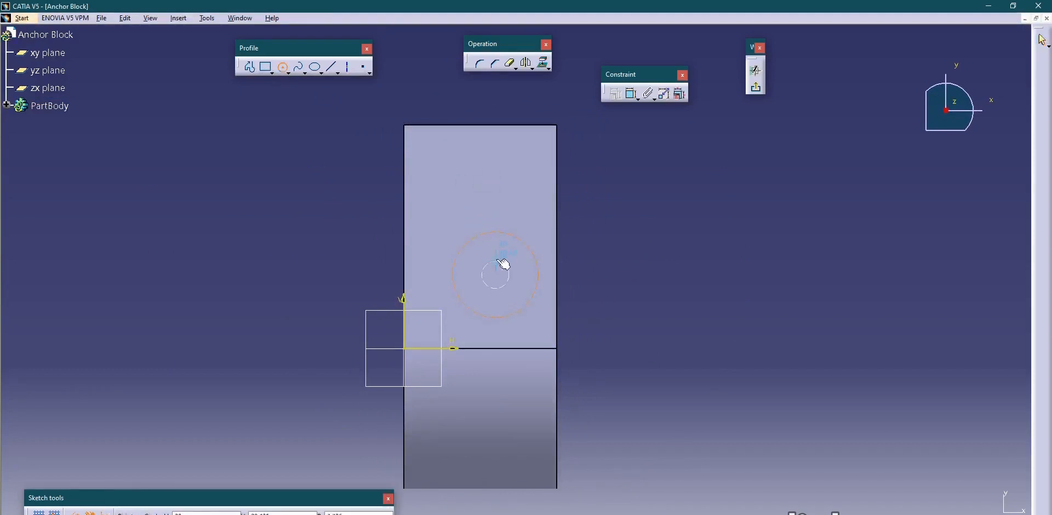
click(503, 259)
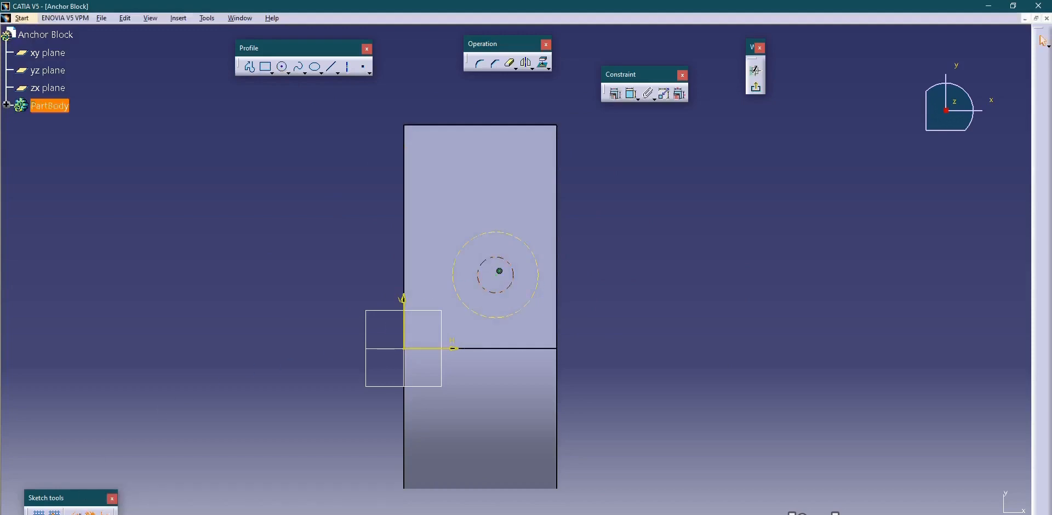
click(206, 268)
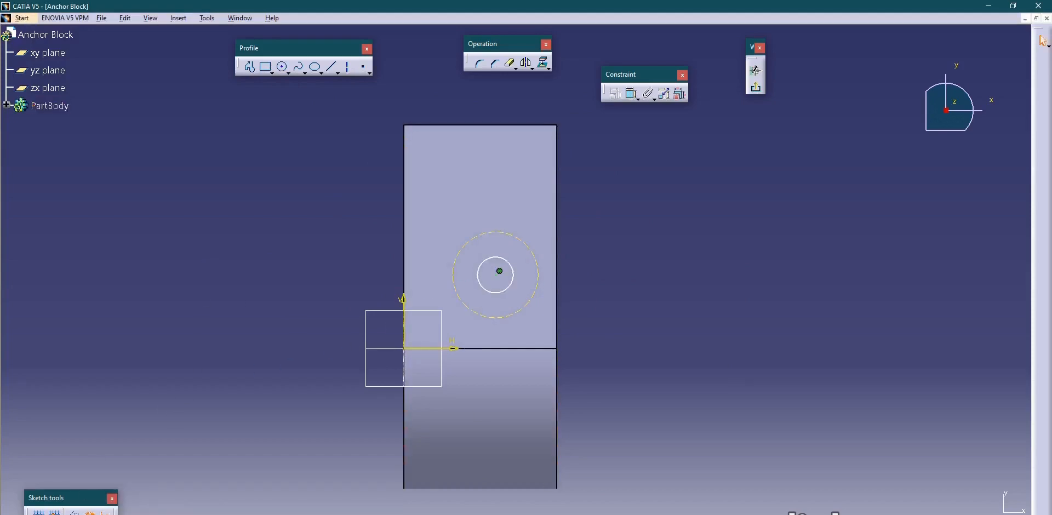
Switch to the drawing in Photos to look up the diameter of the hole through the cross boss.
key(alt+Tab)
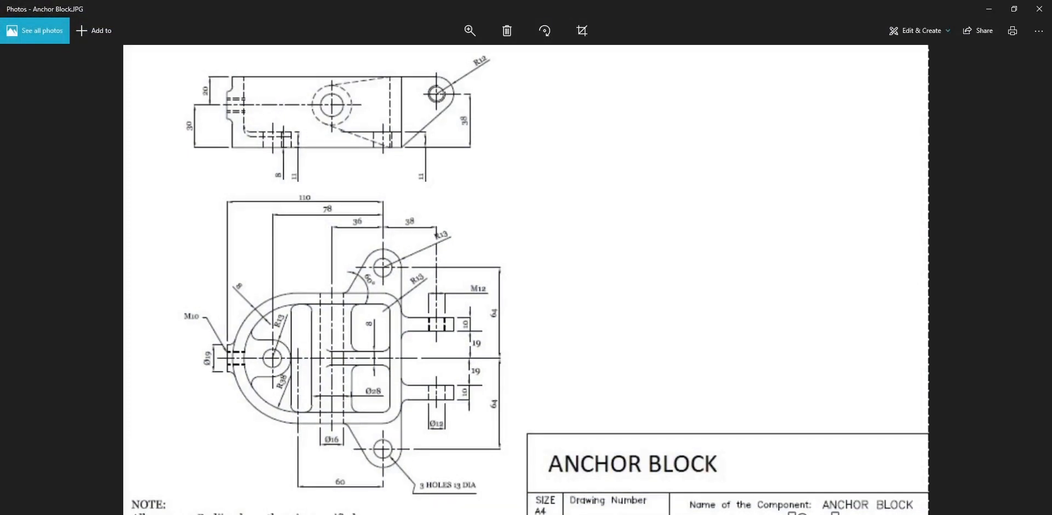
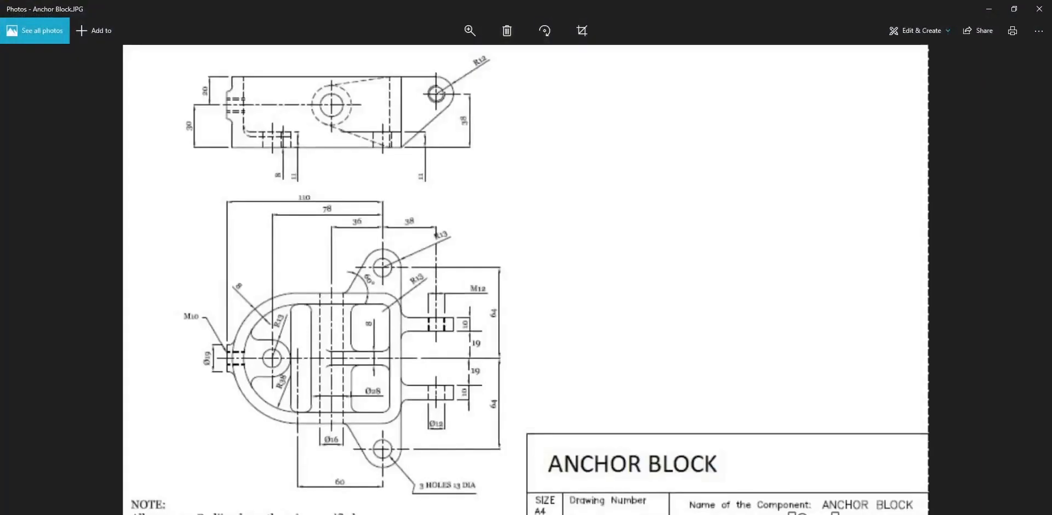
Return to CATIA and project the wall's straight outer edge below the R13 circle into the lug sketch.
click(674, 514)
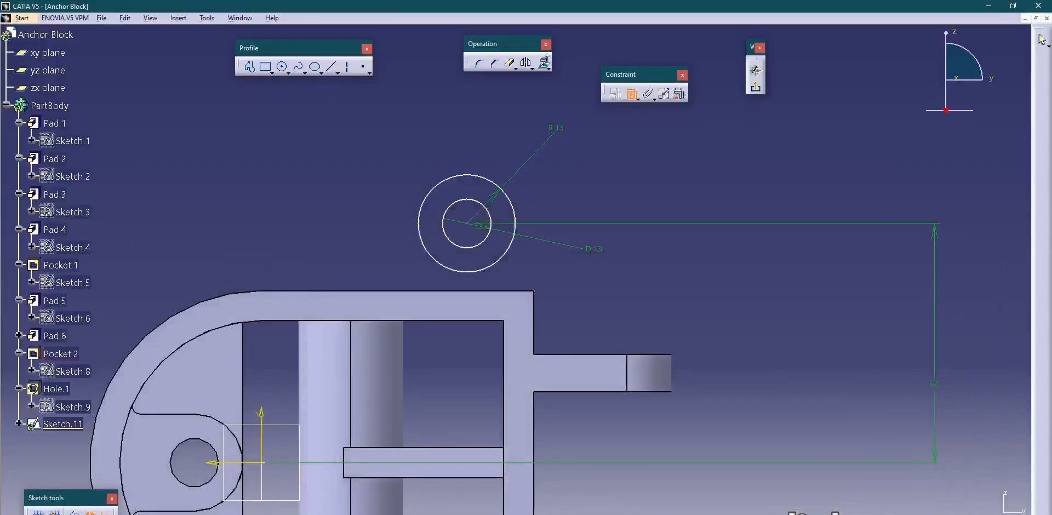
click(544, 64)
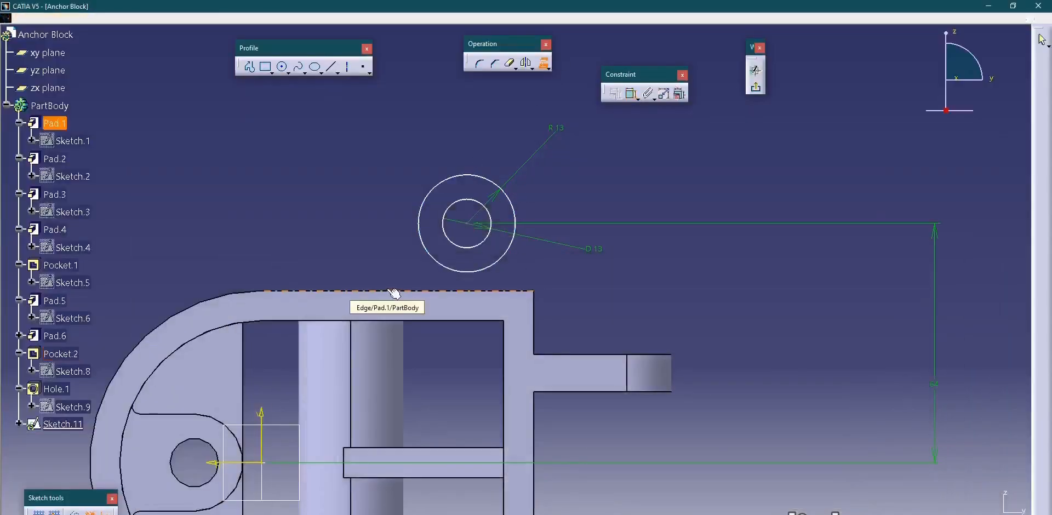
click(393, 291)
Draw a slanted line from the R13 circle down to the projected edge and make it tangent to the circle.
click(331, 67)
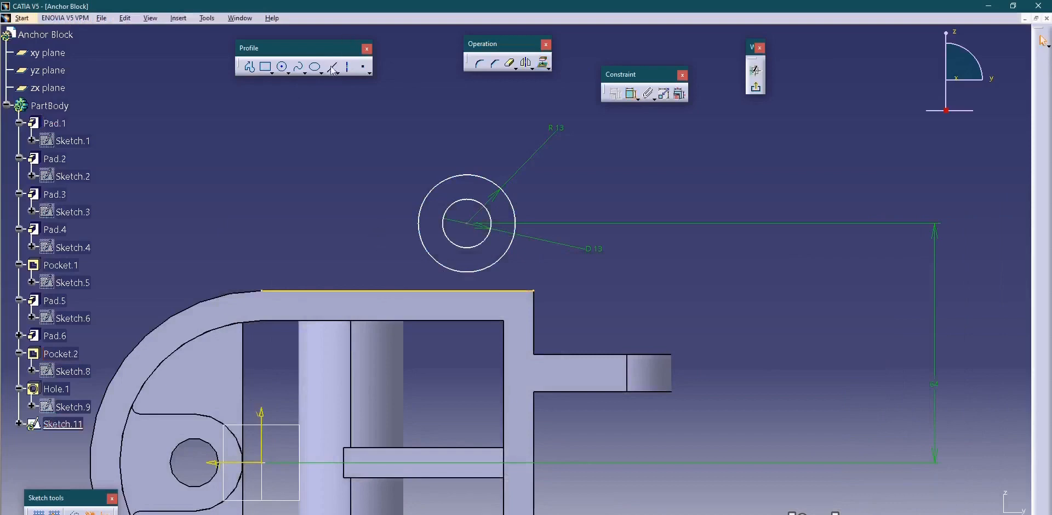
click(427, 203)
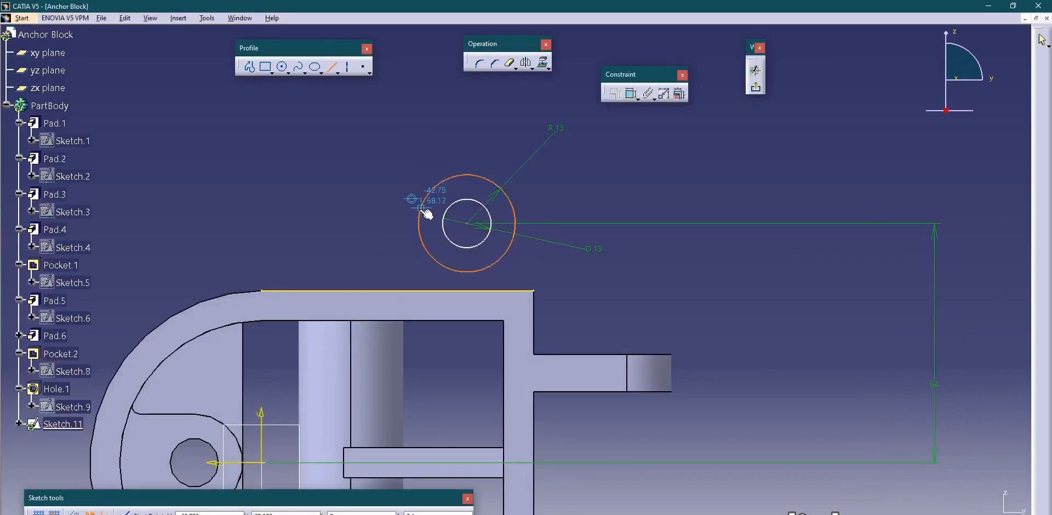
click(372, 291)
click(631, 93)
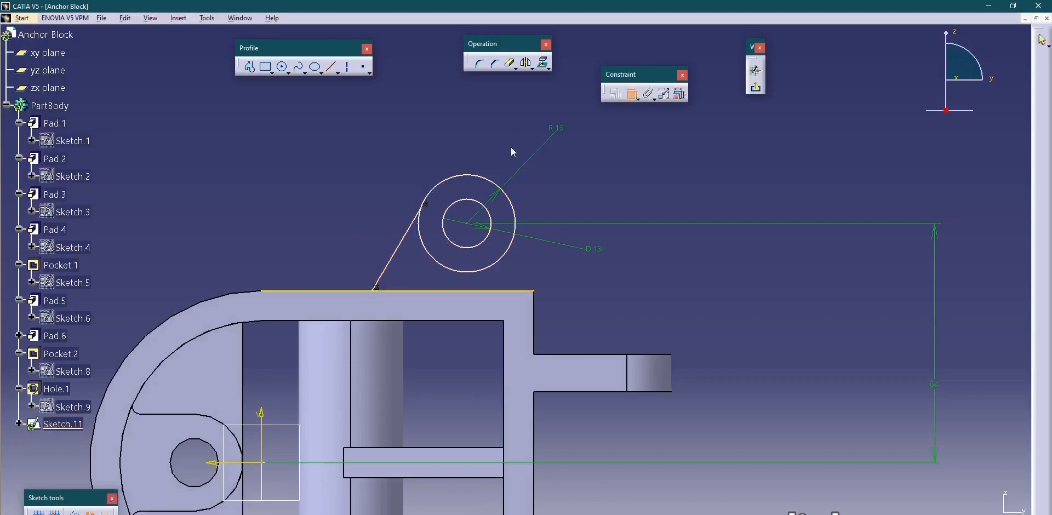
click(416, 232)
click(430, 189)
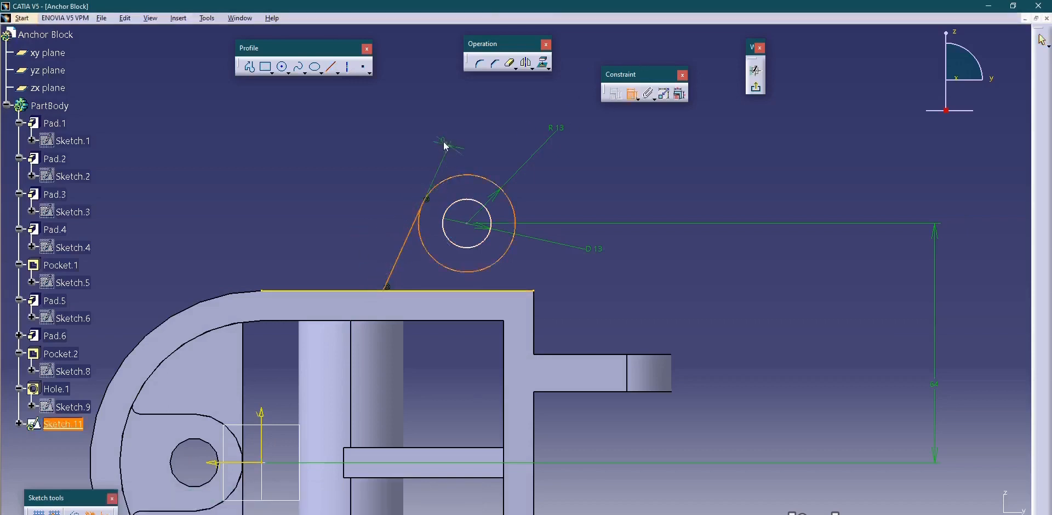
right_click(442, 141)
click(472, 191)
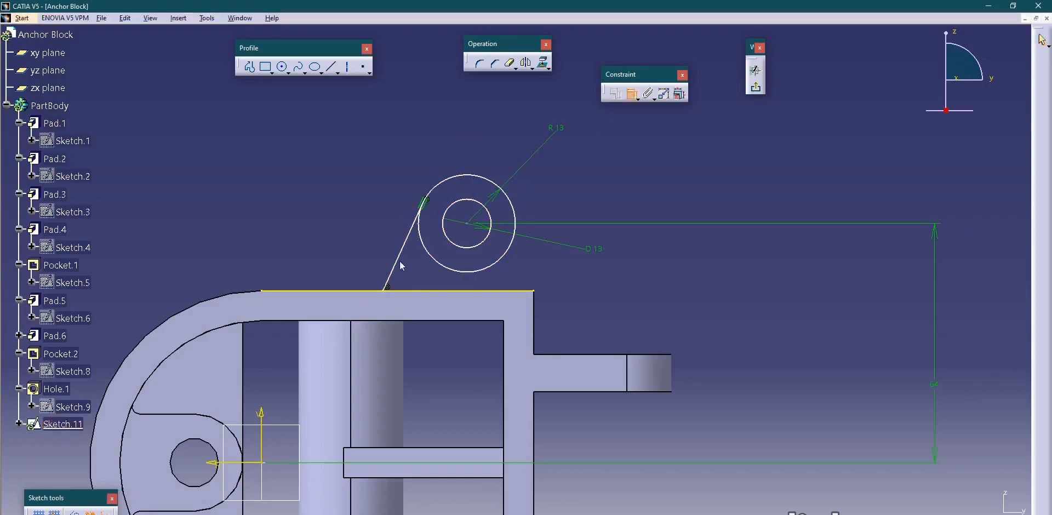
Constrain the angle between the slanted line and the projected edge to 60 degrees.
click(407, 291)
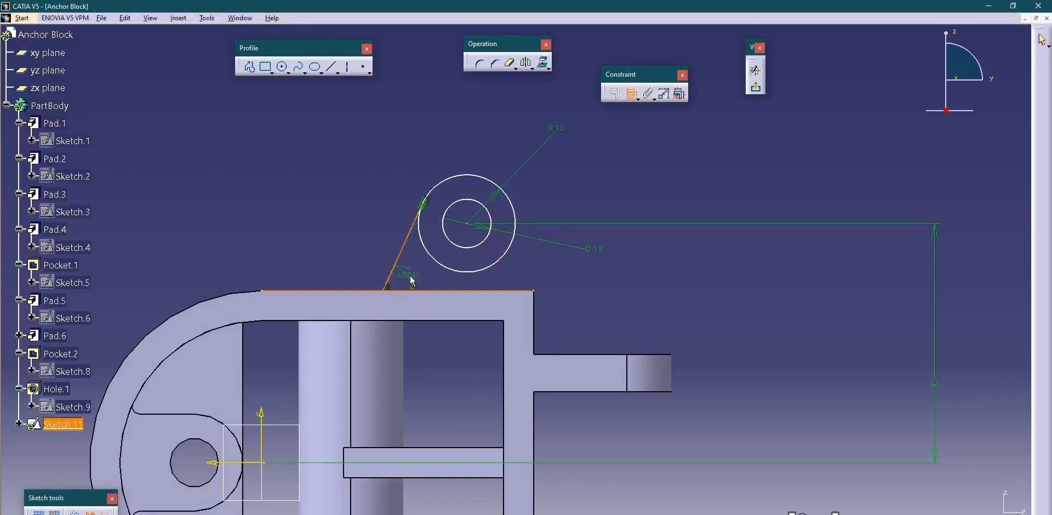
click(411, 276)
double_click(412, 272)
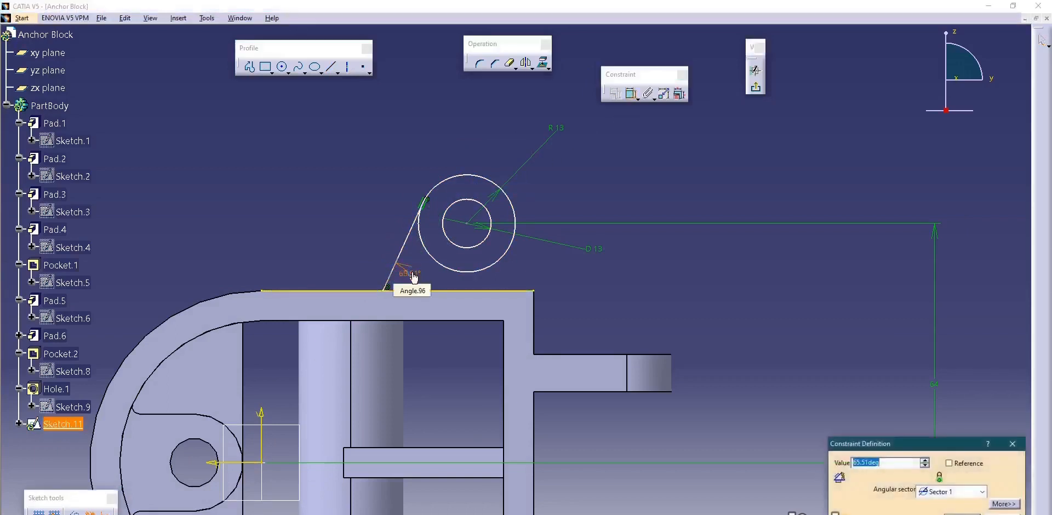
text(60)
key(Return)
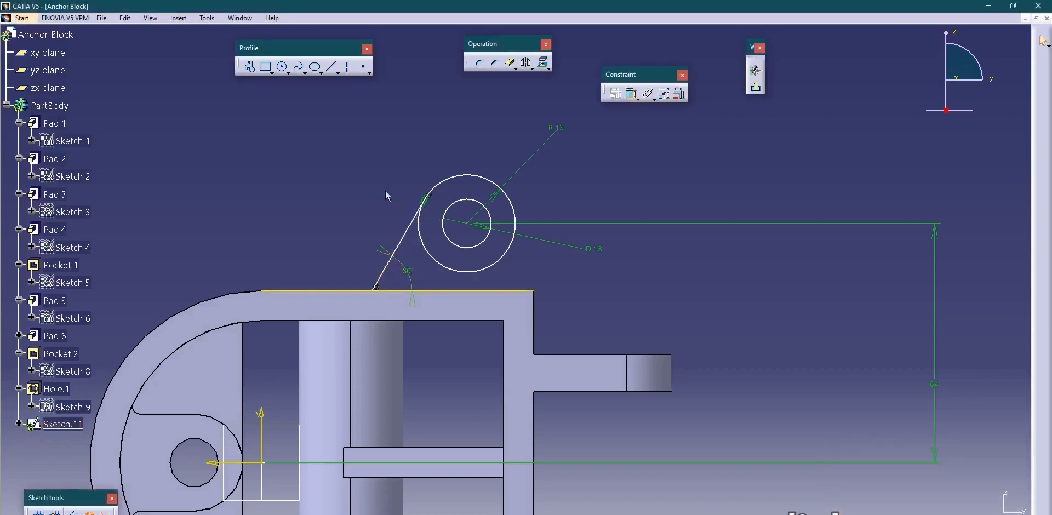
Draw a short vertical line upward from the projected edge's end at the wall's outer corner.
mouse_move(394, 159)
middle_down()
mouse_move(394, 168)
mouse_move(441, 161)
middle_up()
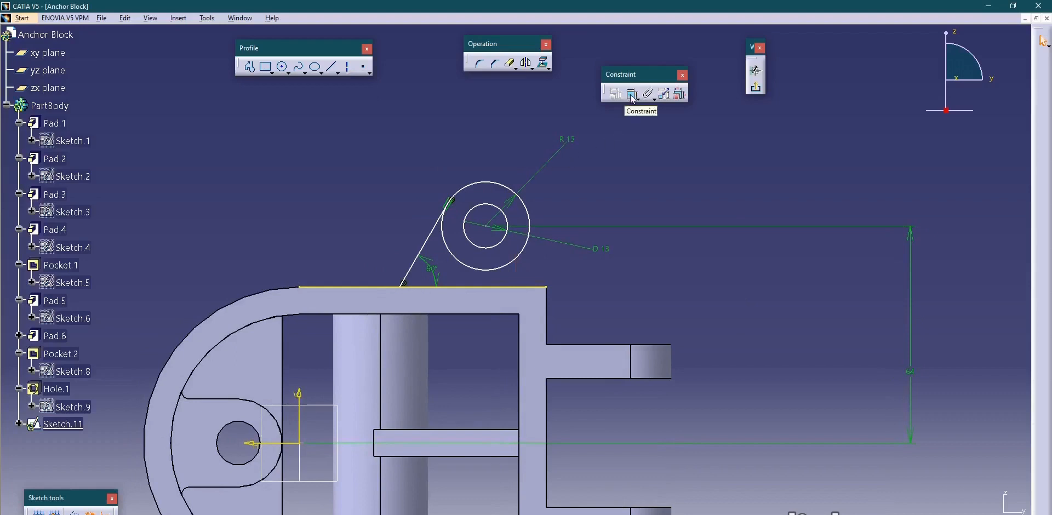
click(331, 67)
mouse_move(532, 267)
middle_down()
mouse_move(543, 204)
mouse_move(536, 284)
middle_up()
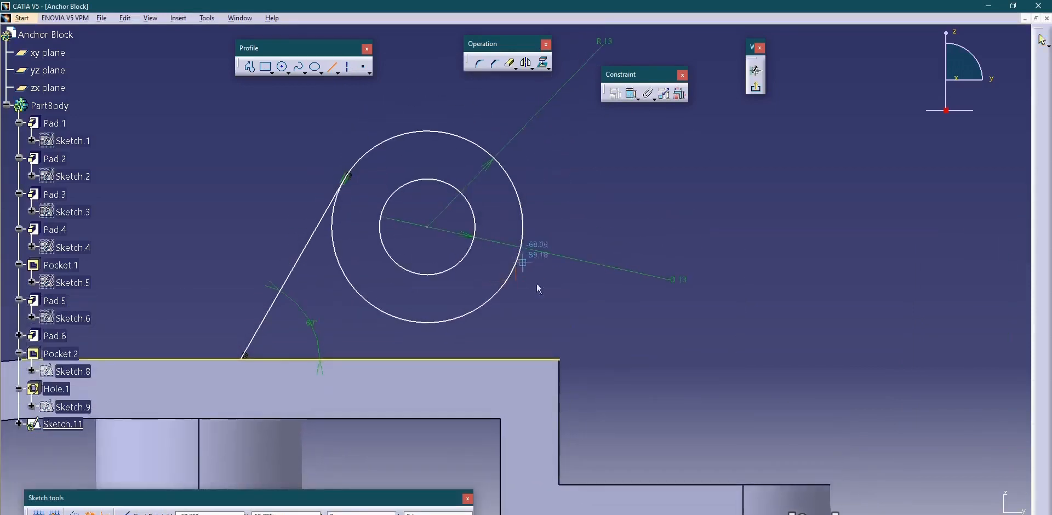
click(560, 359)
click(559, 270)
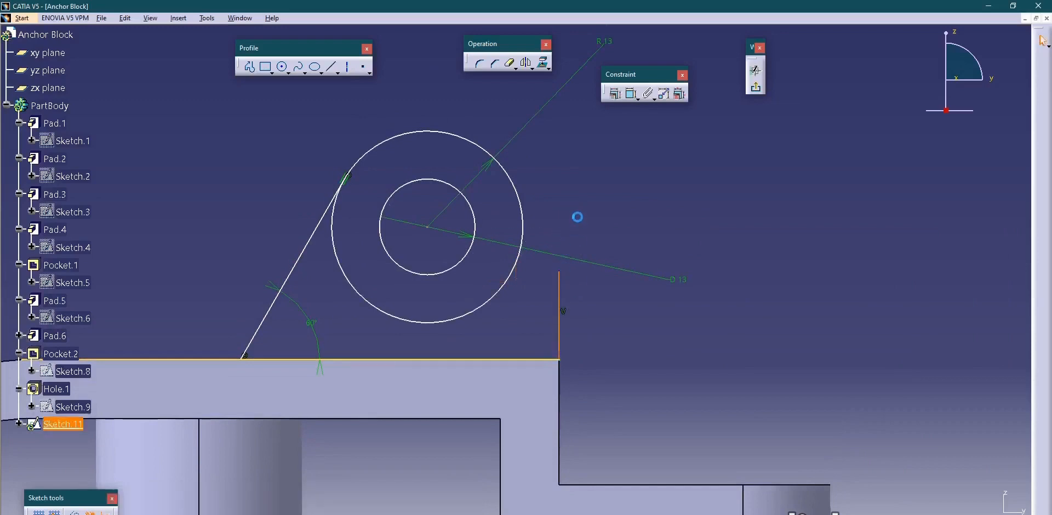
Make the vertical line's upper endpoint coincident with the R13 circle and the line tangent to that circle.
click(631, 94)
click(519, 272)
right_click(562, 181)
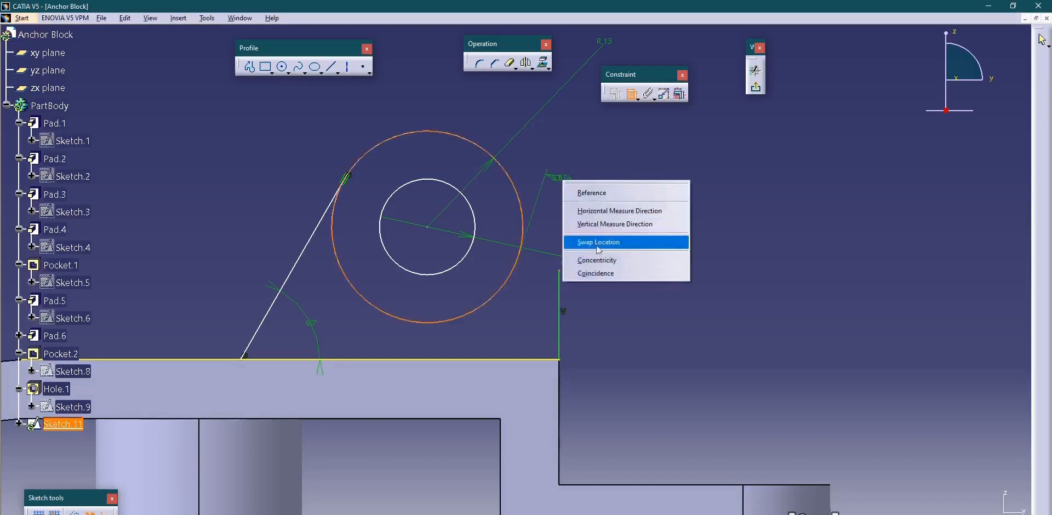
click(602, 274)
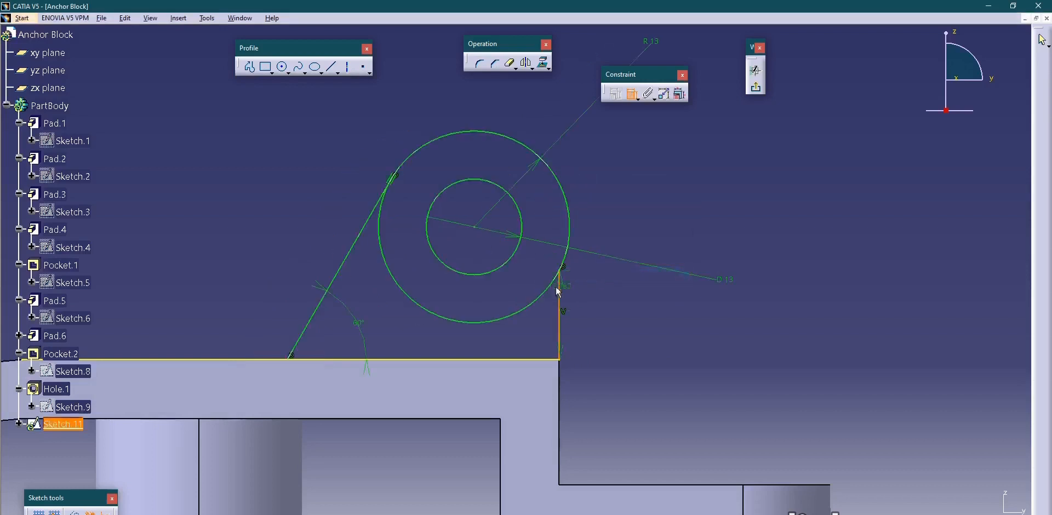
click(559, 289)
click(558, 211)
right_click(586, 170)
click(610, 218)
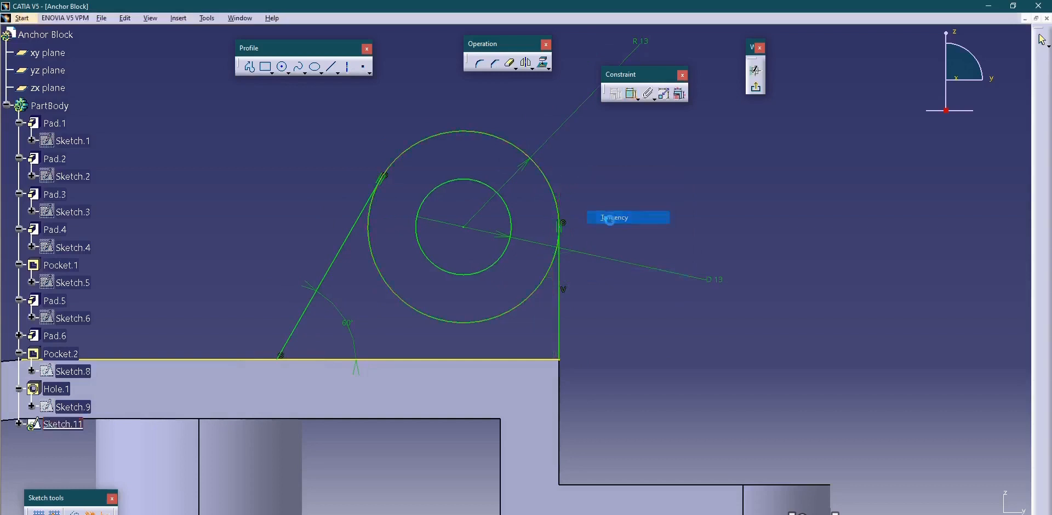
Quick-trim the R13 circle's lower arc and the part of the projected edge outside the lug profile.
click(511, 64)
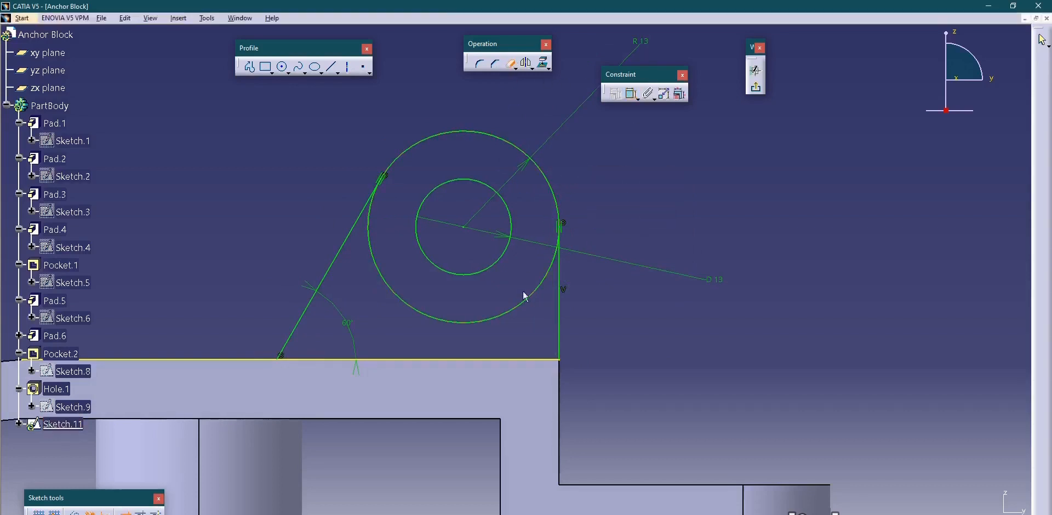
click(521, 303)
middle_drag(597, 202, 596, 284)
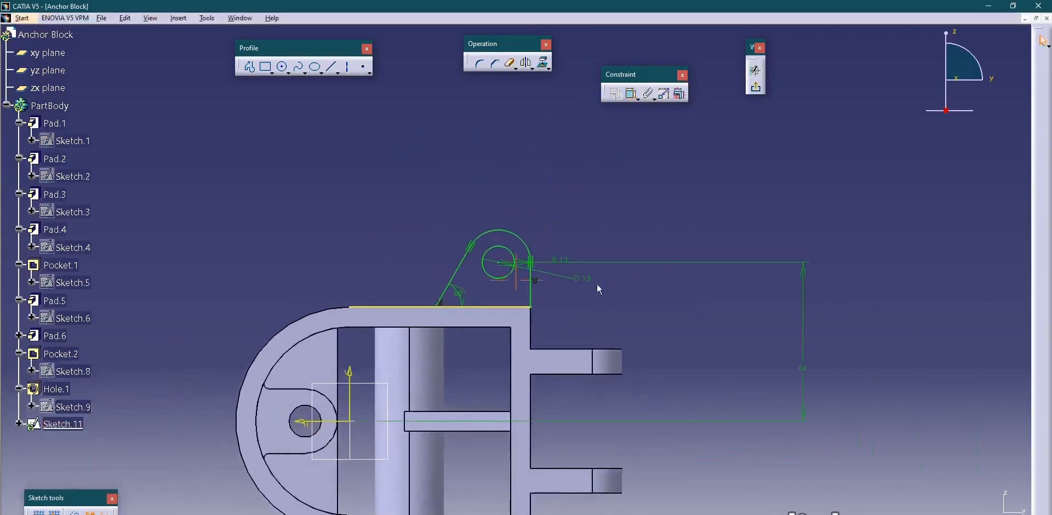
middle_drag(535, 244, 524, 272)
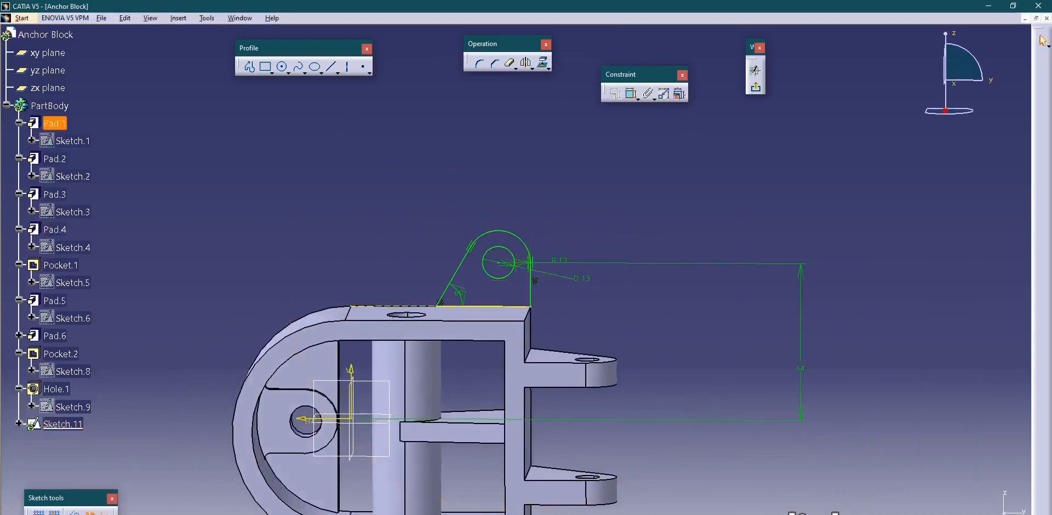
mouse_move(453, 170)
middle_down()
mouse_move(454, 202)
mouse_move(458, 163)
middle_up()
Mirror the complete lug profile with its hole about the sketch's horizontal axis and exit the sketch.
drag(422, 160, 550, 279)
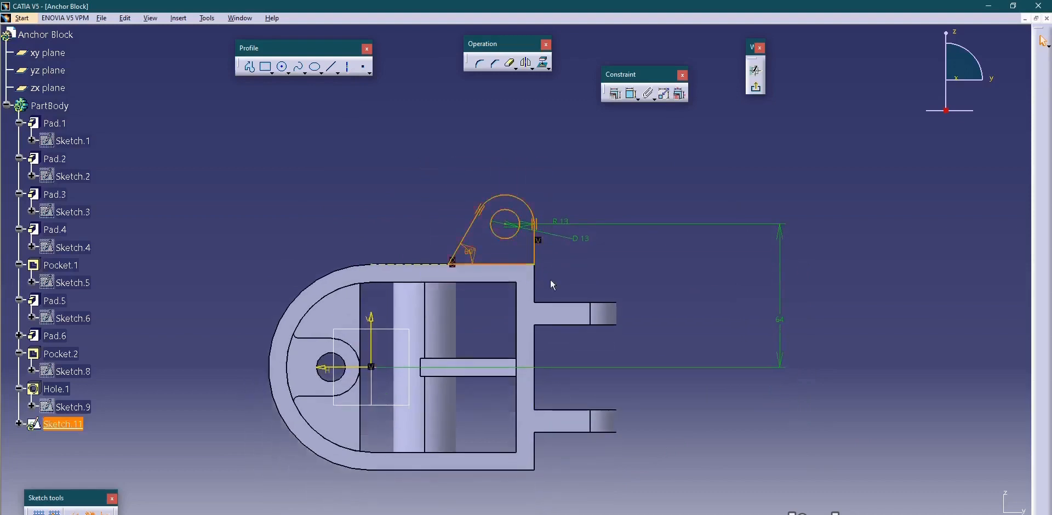
click(526, 63)
click(365, 368)
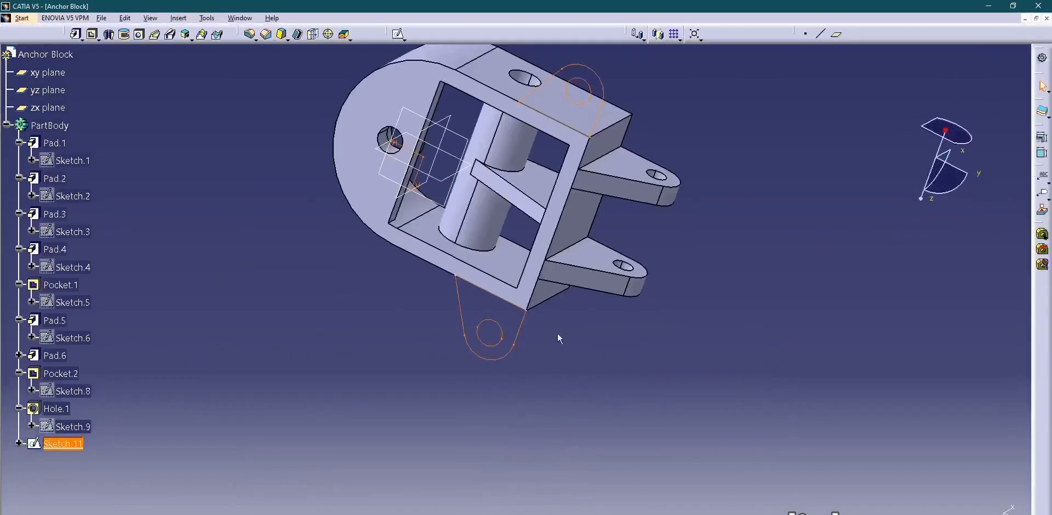
Check the lug thickness in the drawing, and pad the two-lug sketch 11 mm in the reversed direction.
middle_drag(604, 313, 563, 368)
key(alt+Tab)
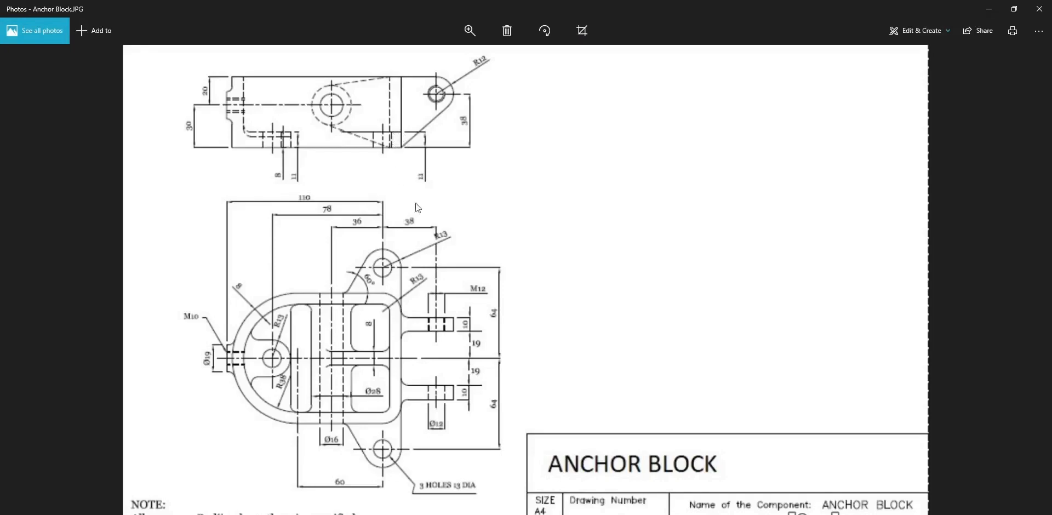
key(alt+Tab)
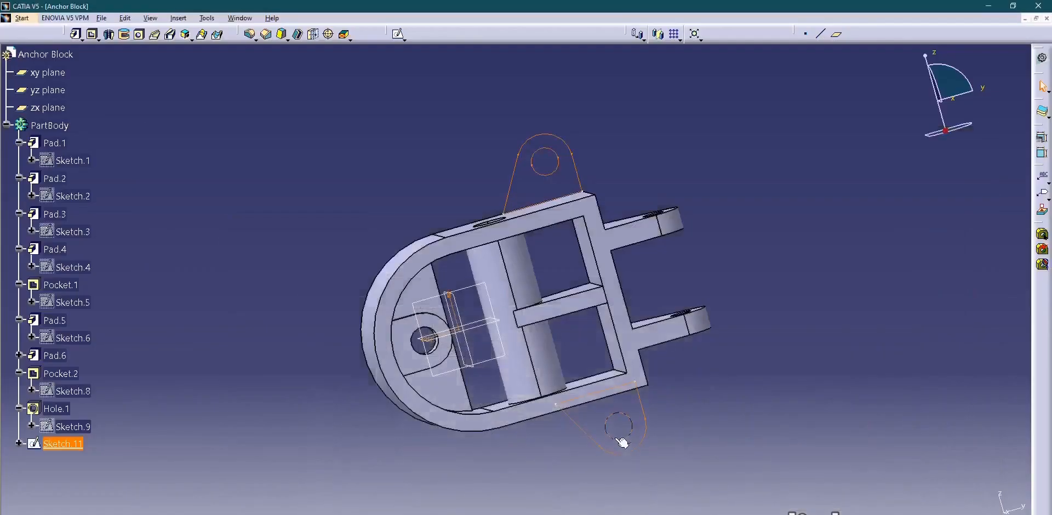
click(76, 34)
middle_drag(403, 268, 509, 299)
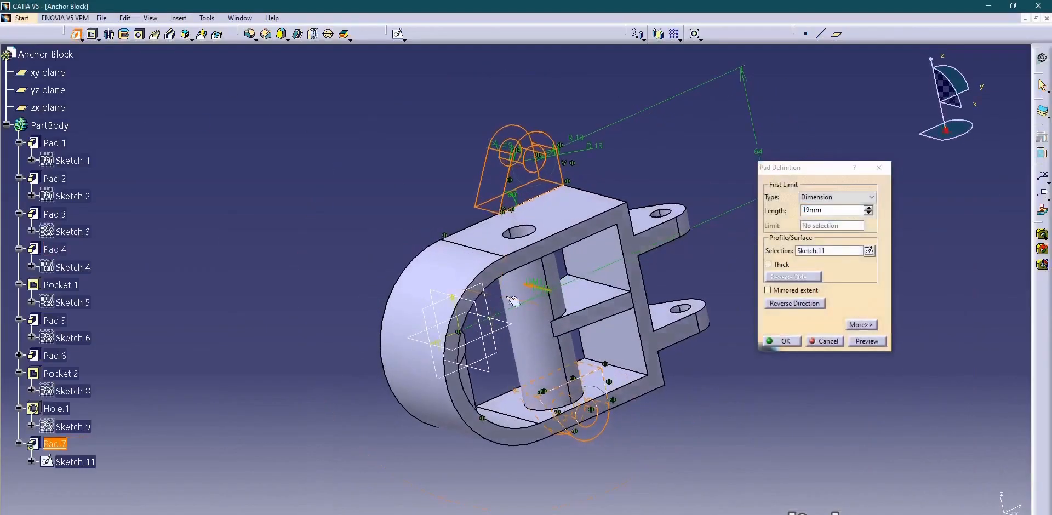
click(797, 305)
drag(829, 212, 787, 208)
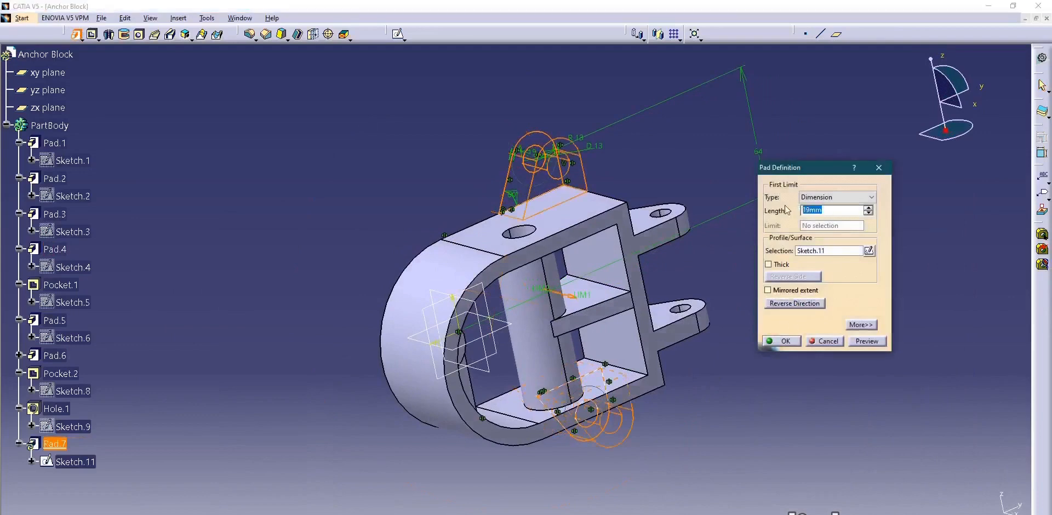
text(11)
key(Return)
click(746, 278)
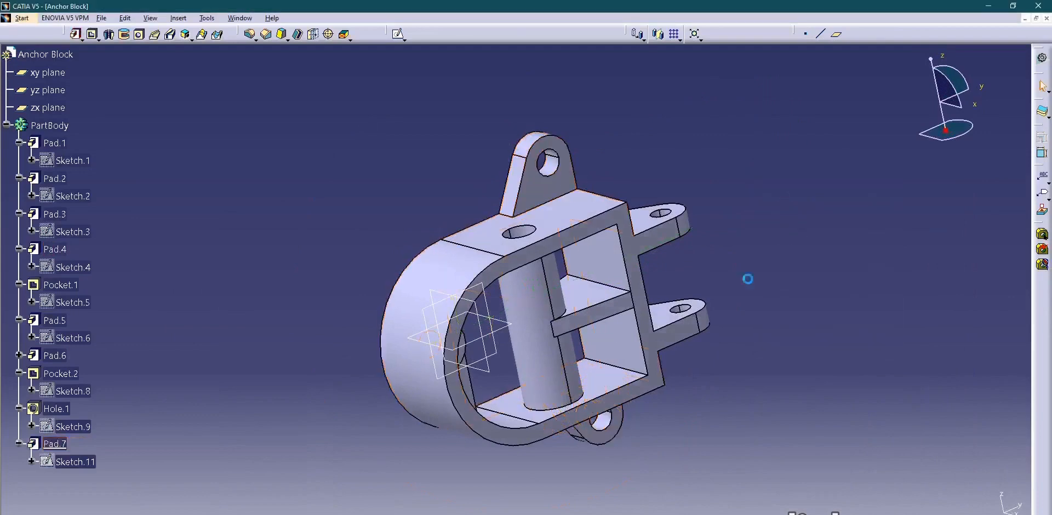
Check the corner radius in the drawing, and fillet the wall's two outer corner edges beside the lugs with 13 mm.
middle_drag(574, 278, 696, 299)
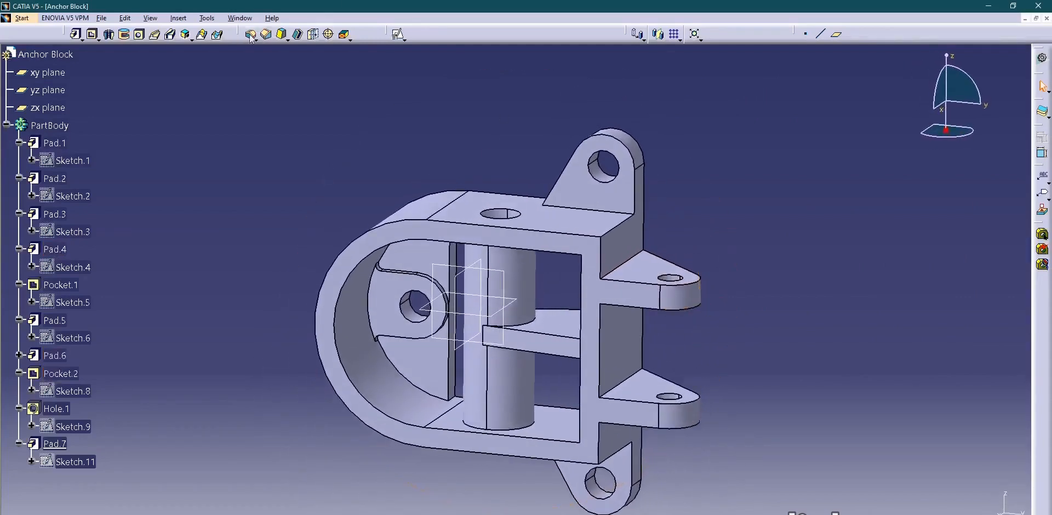
click(266, 35)
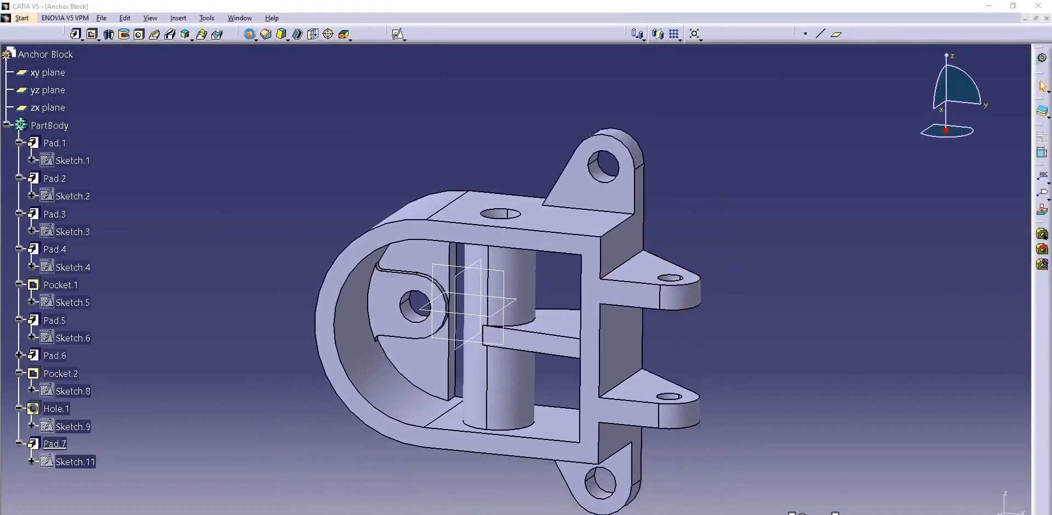
click(613, 229)
middle_drag(620, 351, 617, 301)
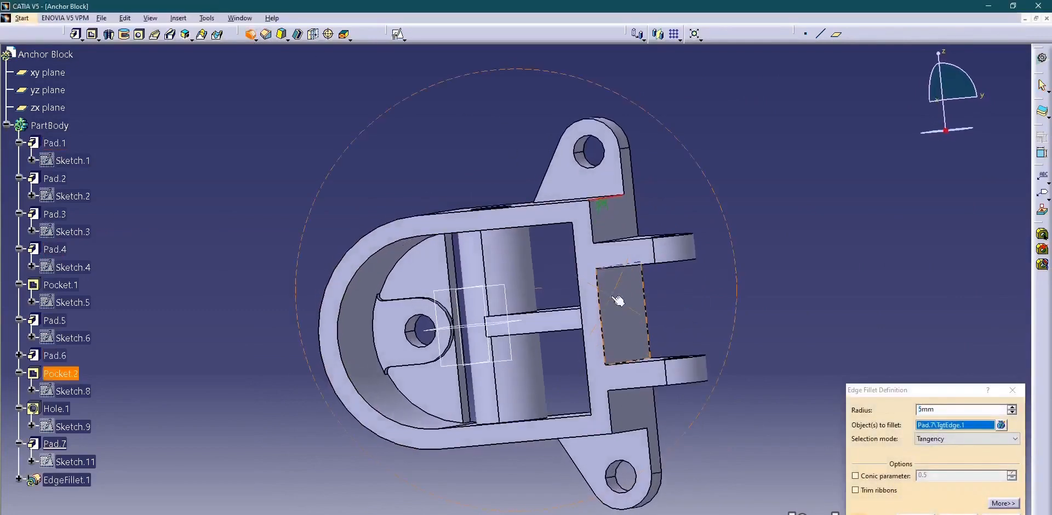
click(630, 431)
key(alt+Tab)
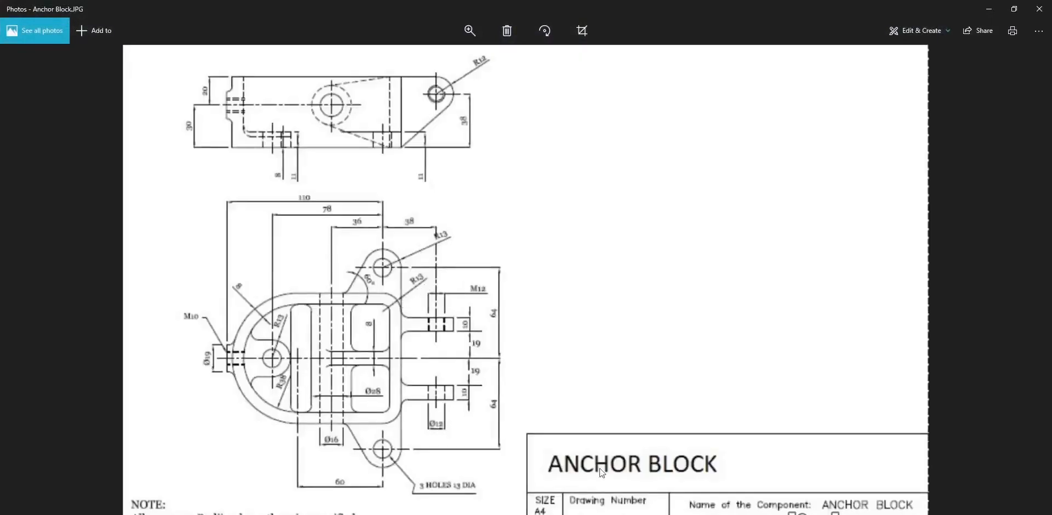
key(alt+Tab)
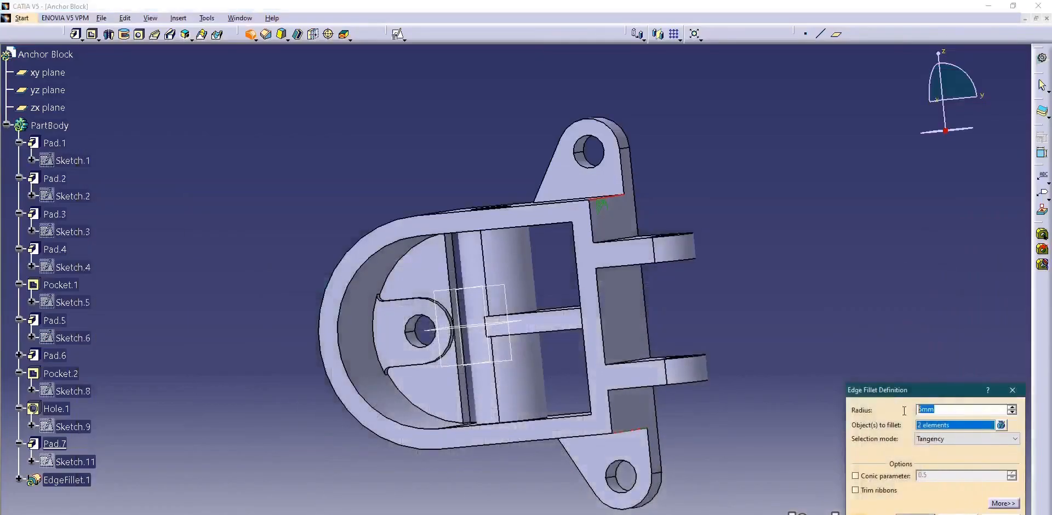
key(Return)
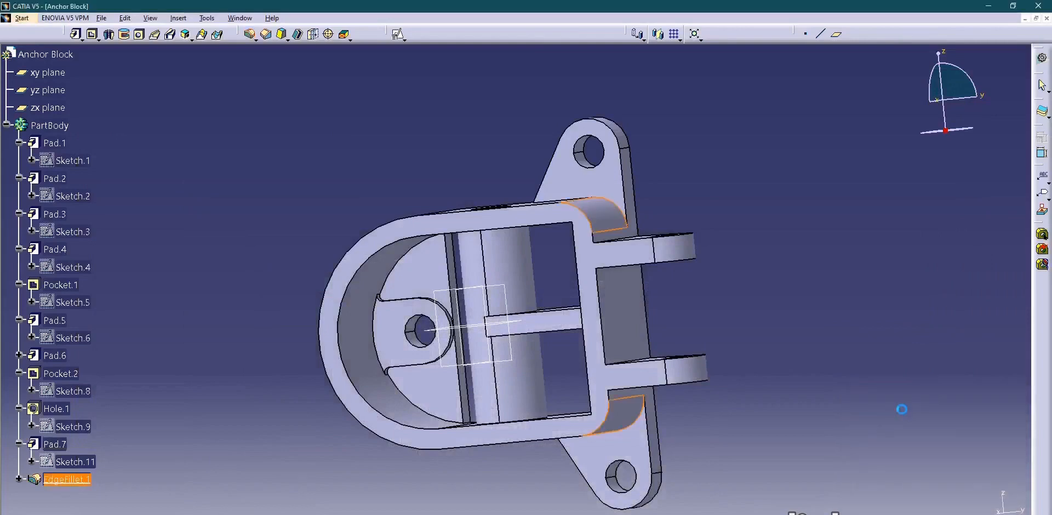
click(729, 176)
Select the wall's two inner corner edges beside the fork arms and both end circles of the cross cylinder for an edge fillet.
middle_drag(589, 236, 583, 349)
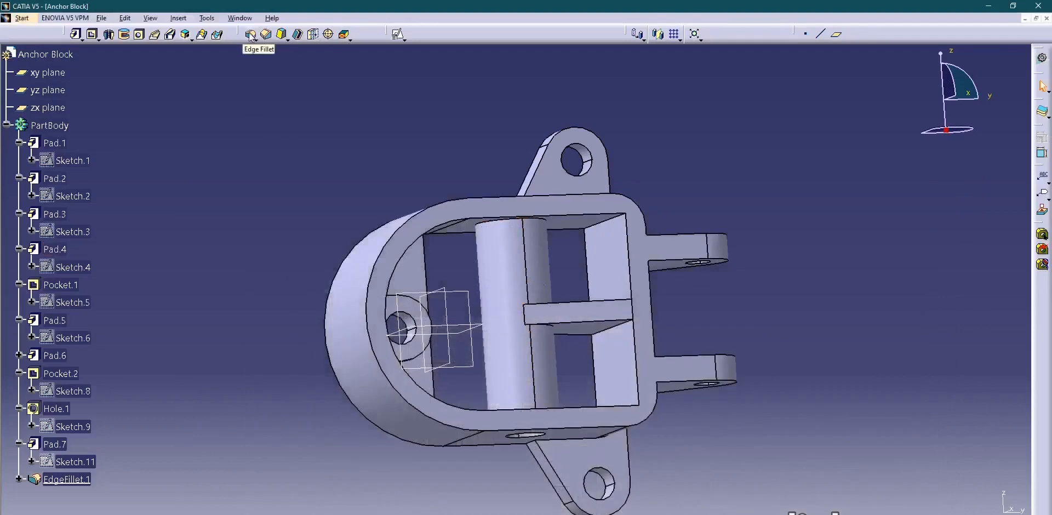
click(266, 35)
click(605, 220)
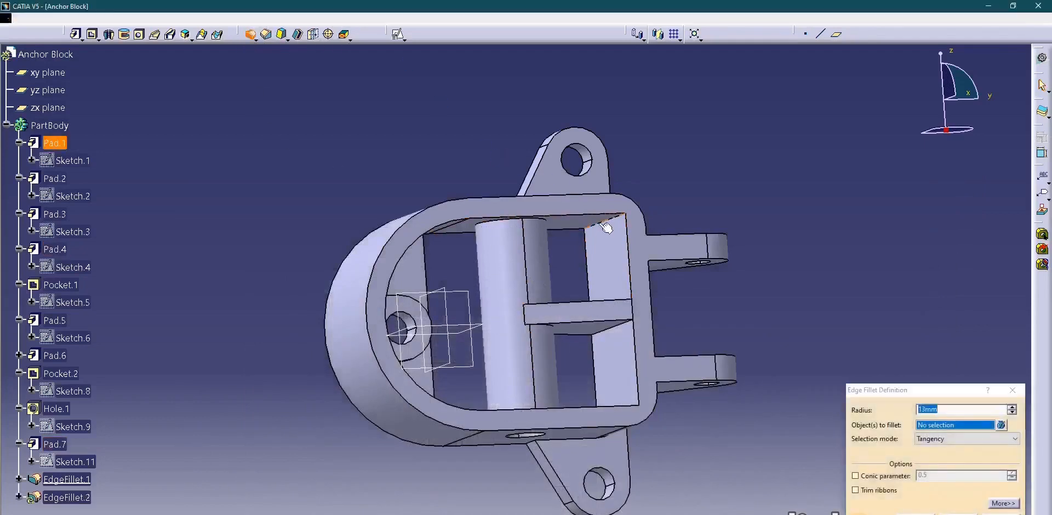
middle_drag(568, 364, 567, 425)
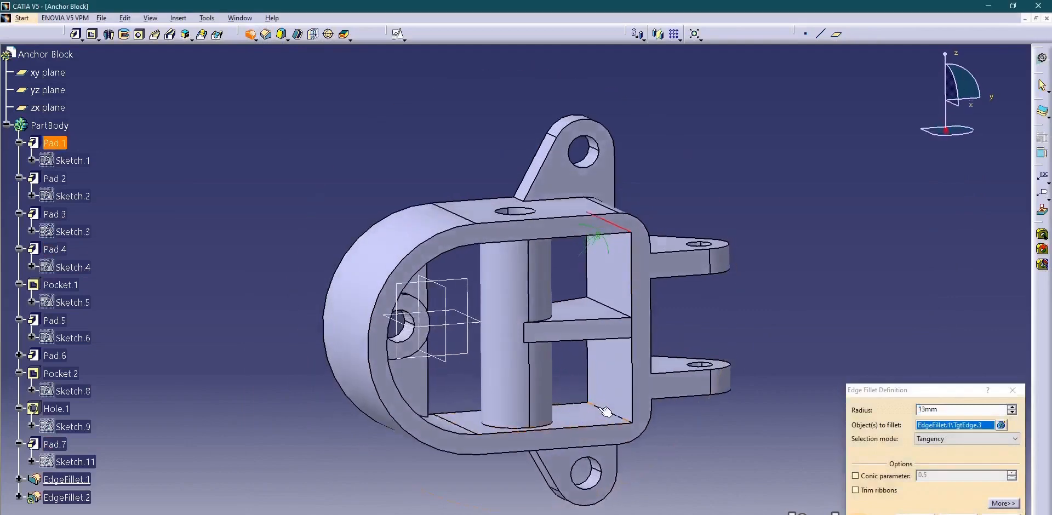
click(601, 408)
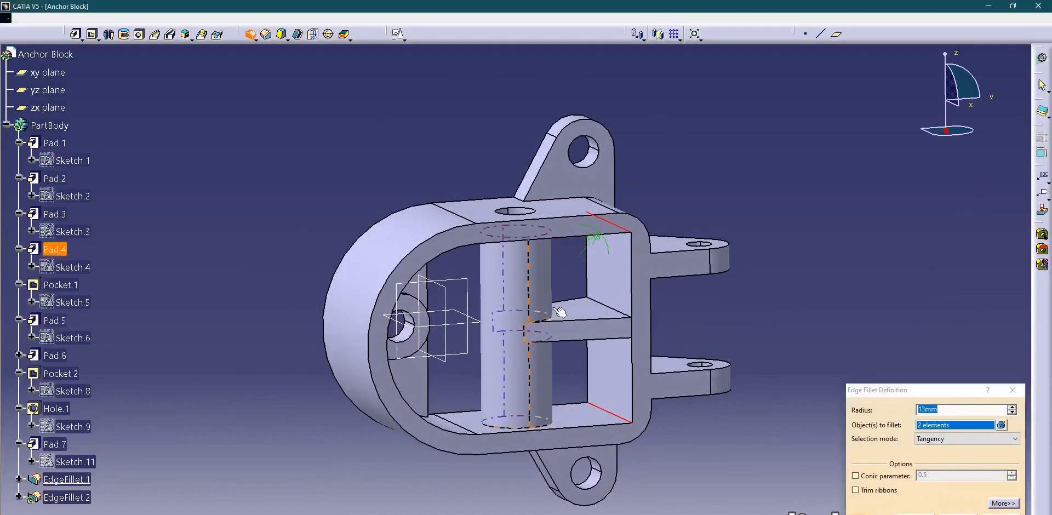
middle_drag(558, 305, 537, 221)
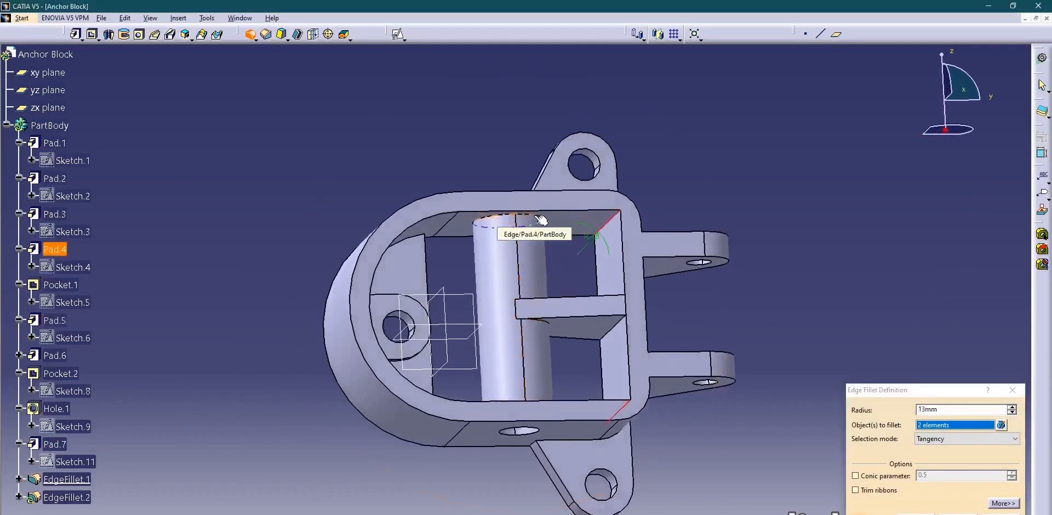
click(535, 221)
middle_drag(502, 295, 561, 427)
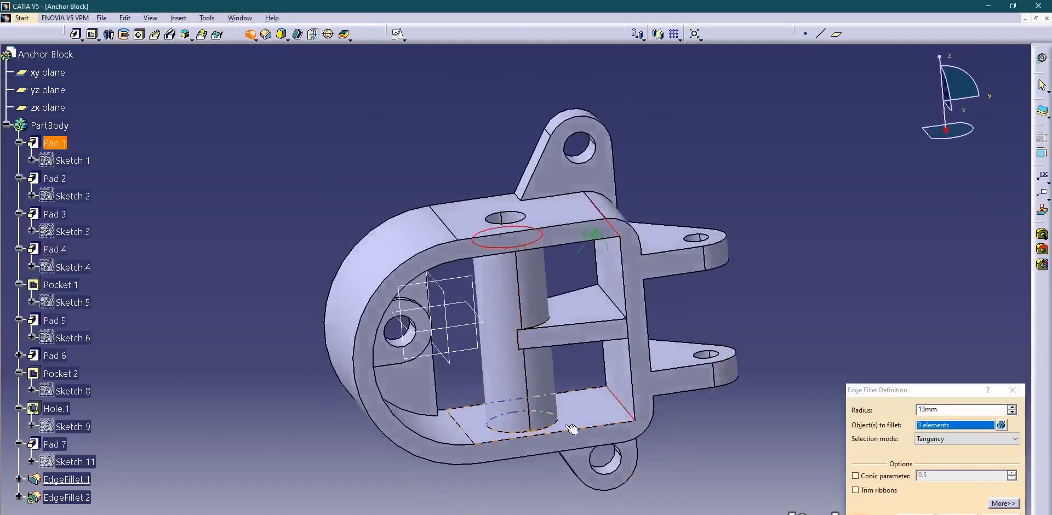
click(558, 426)
Add the two short edges where the floor plate meets the inner wall to the selection, and fillet all selected edges with 5 mm.
middle_drag(446, 326, 393, 214)
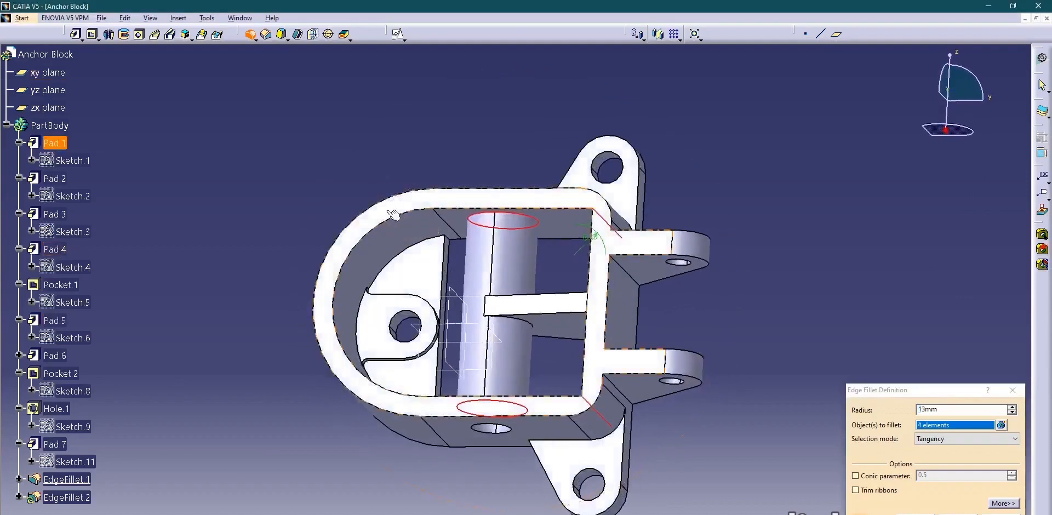
middle_drag(452, 263, 445, 183)
middle_drag(369, 169, 404, 325)
click(444, 216)
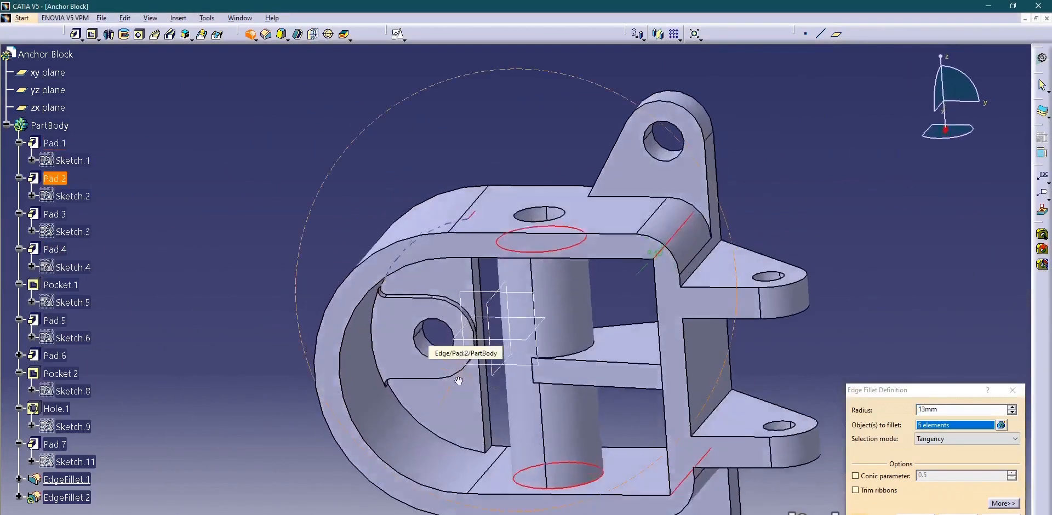
click(493, 440)
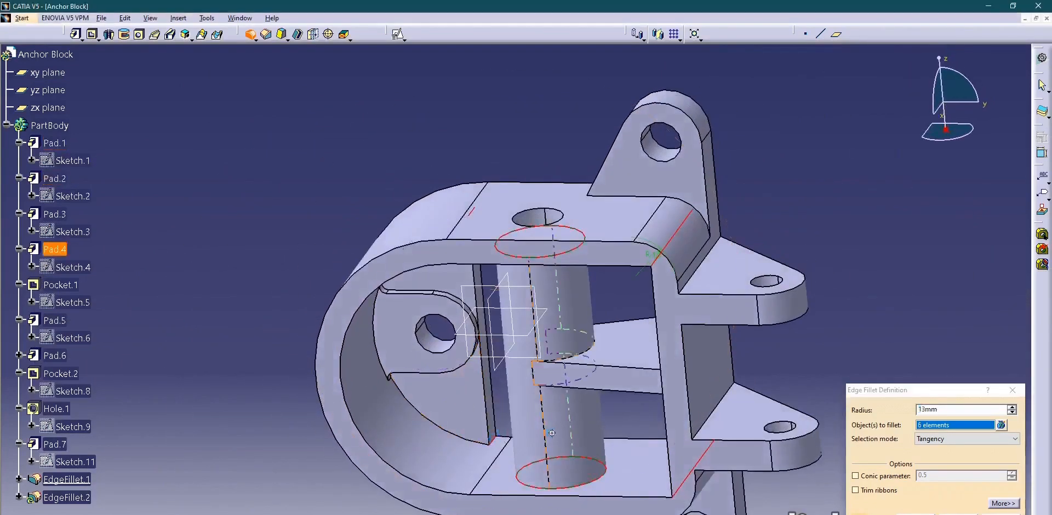
mouse_move(551, 431)
middle_down()
mouse_move(564, 454)
mouse_move(559, 435)
middle_up()
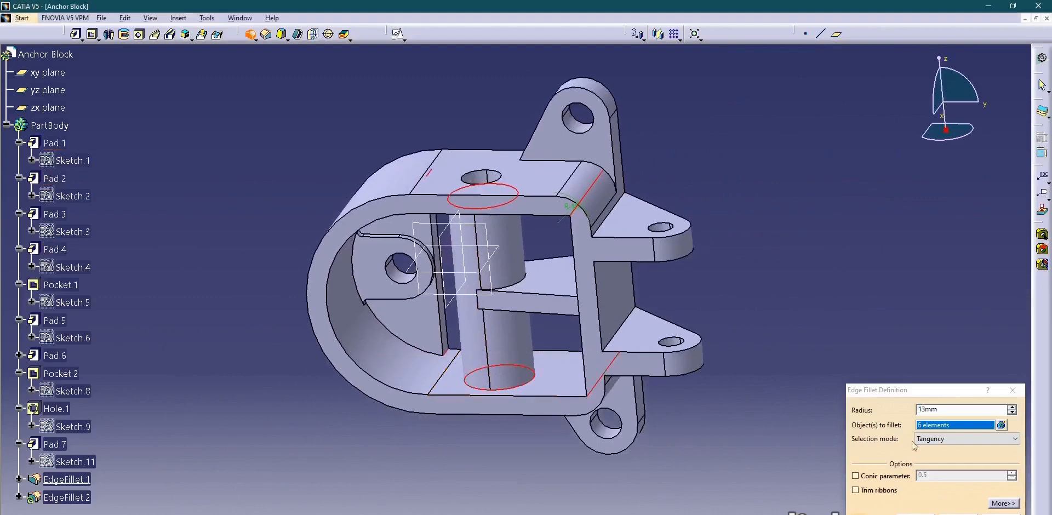
double_click(921, 409)
key(Return)
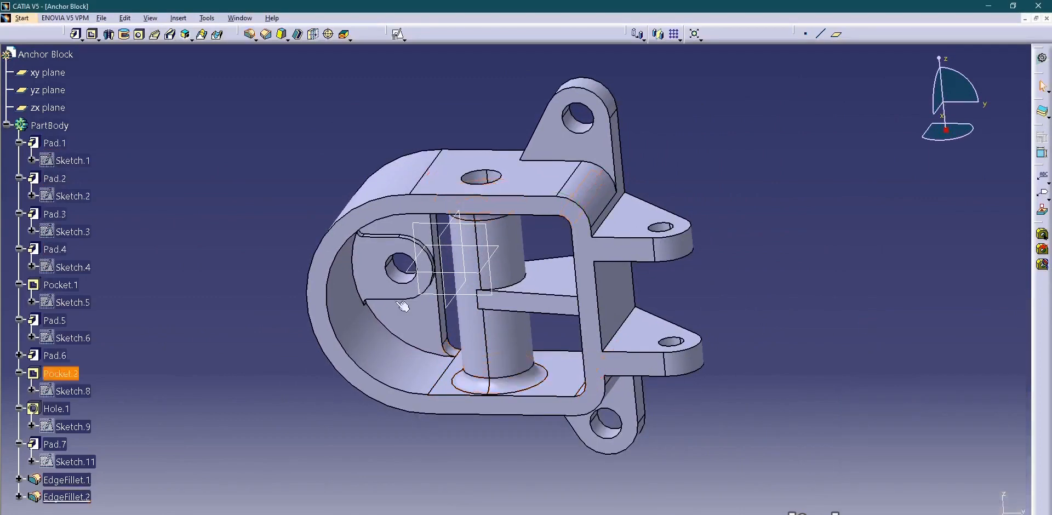
Check the inner corners in the drawing, and add the middle rib's four junction edges with the cylinder and wall to the 5 mm fillet.
middle_drag(403, 305, 453, 252)
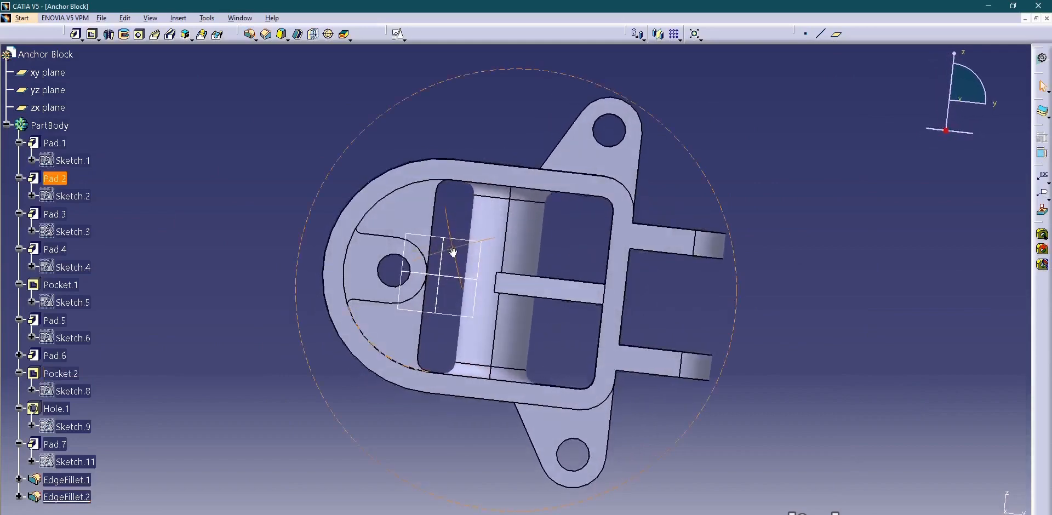
key(alt+Tab)
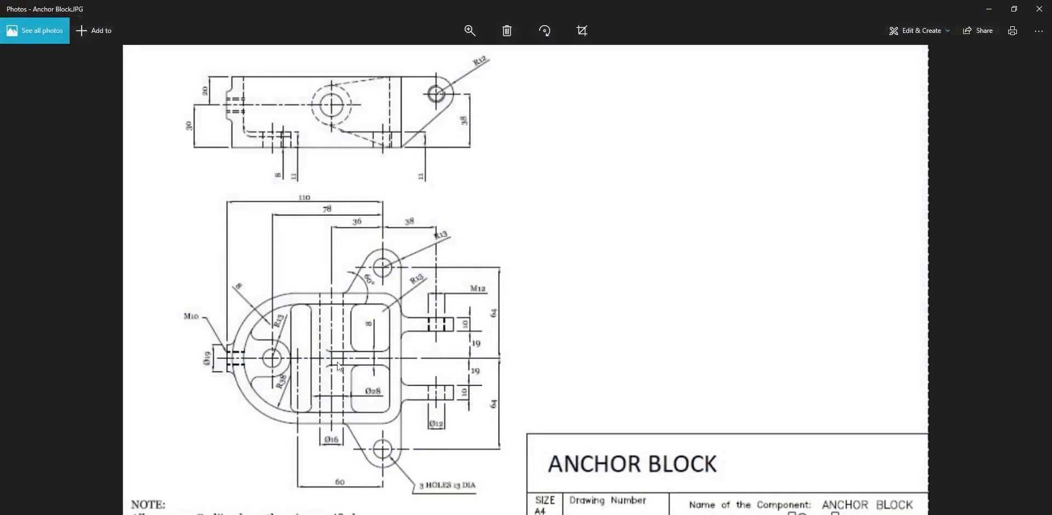
key(alt+Tab)
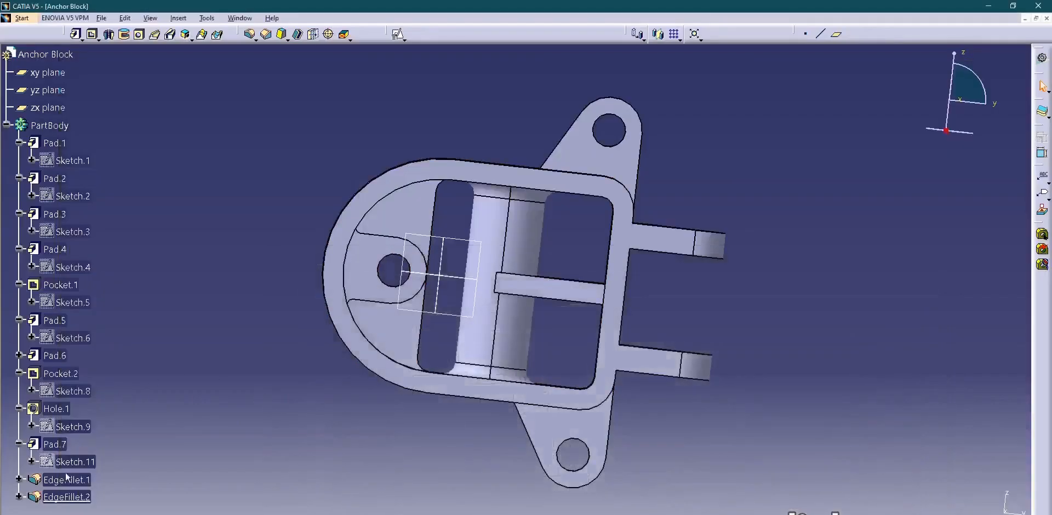
double_click(75, 496)
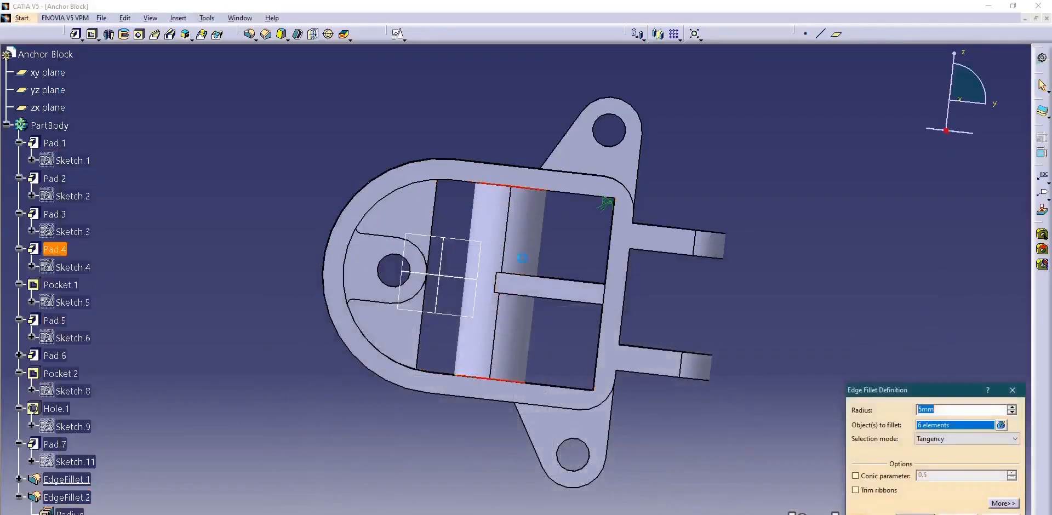
middle_drag(521, 259, 522, 314)
click(540, 285)
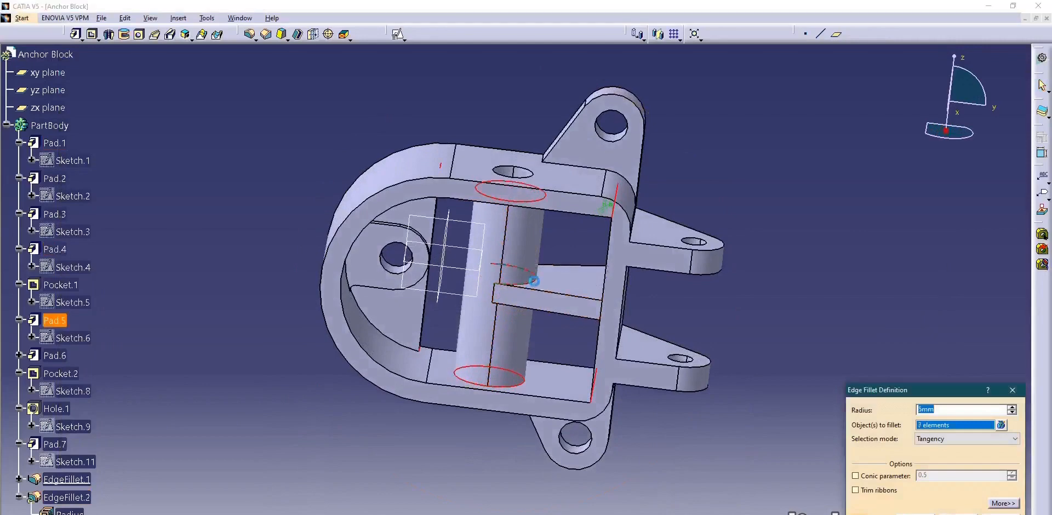
middle_drag(571, 291, 471, 224)
click(611, 295)
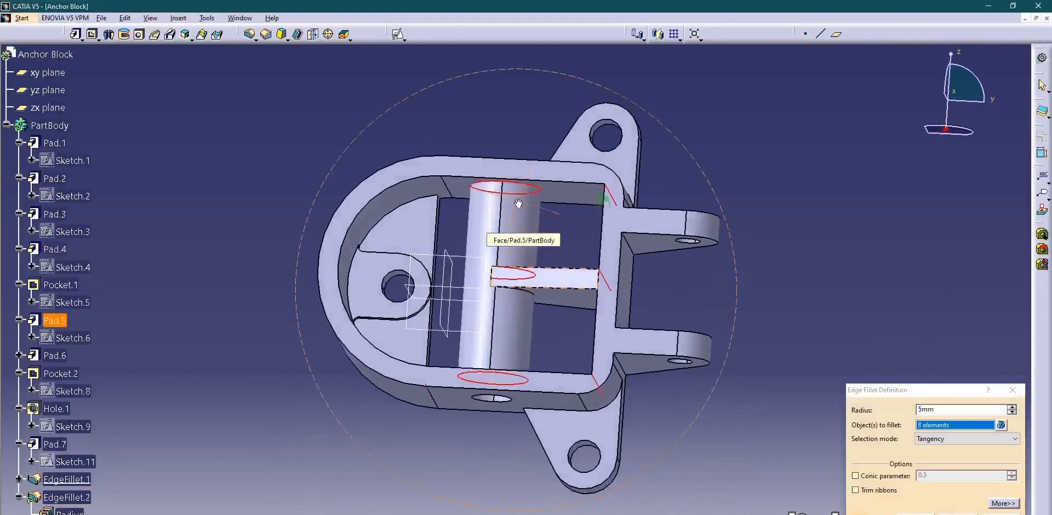
click(538, 297)
middle_drag(504, 310, 605, 301)
click(606, 301)
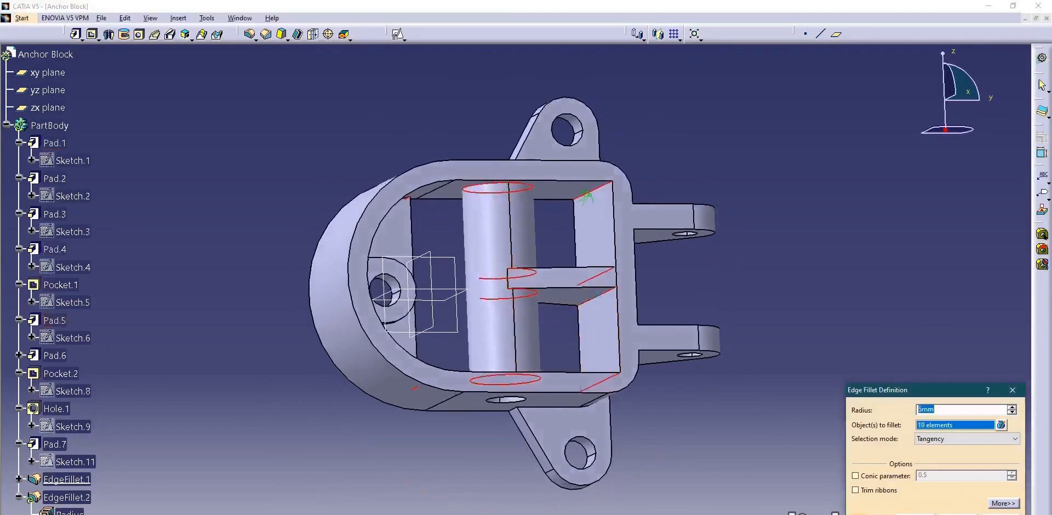
click(914, 514)
Check the fork arms in the drawing, and fillet the four edges where the two arms meet the outer wall with 2 mm.
middle_drag(530, 237, 711, 340)
click(655, 513)
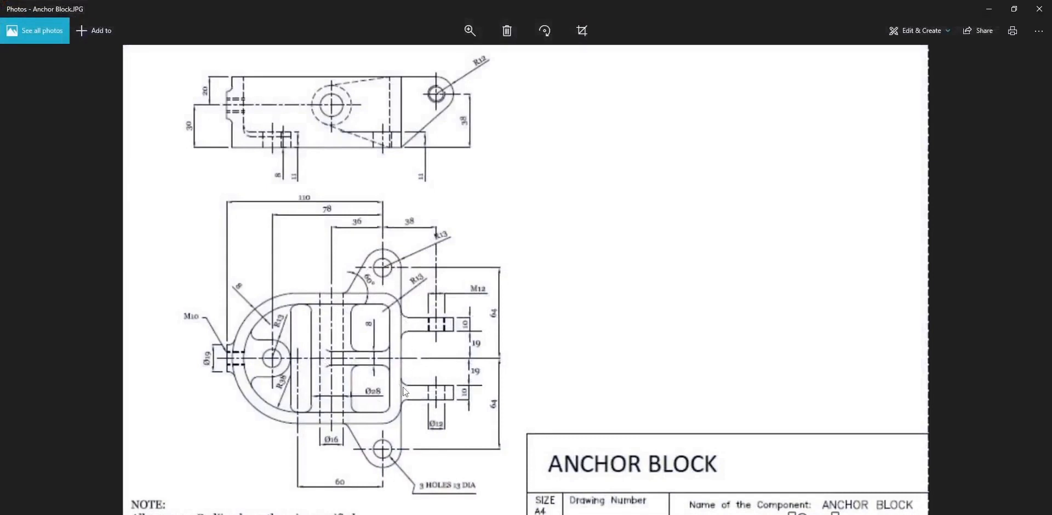
click(654, 514)
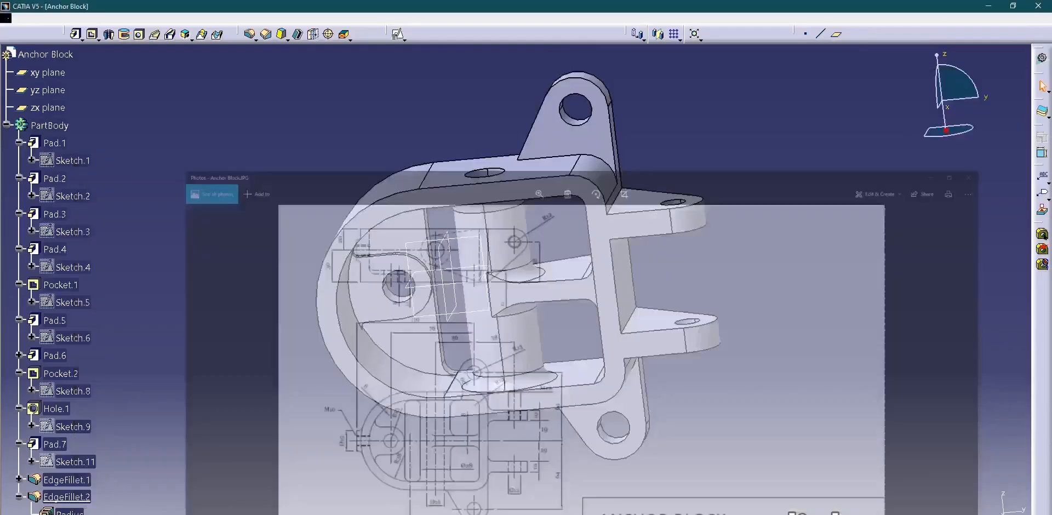
click(251, 35)
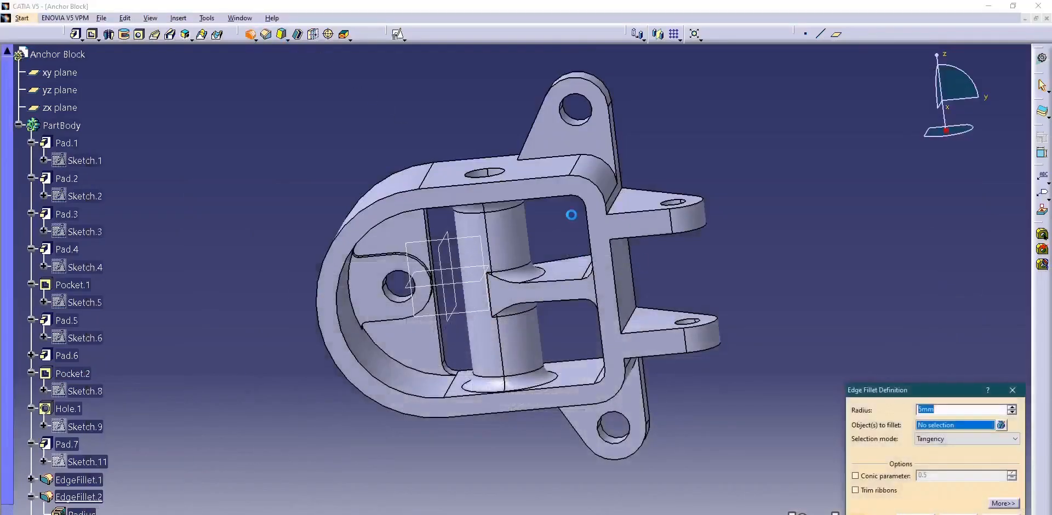
ctrl+middle_drag(624, 234, 646, 173)
middle_click(627, 209)
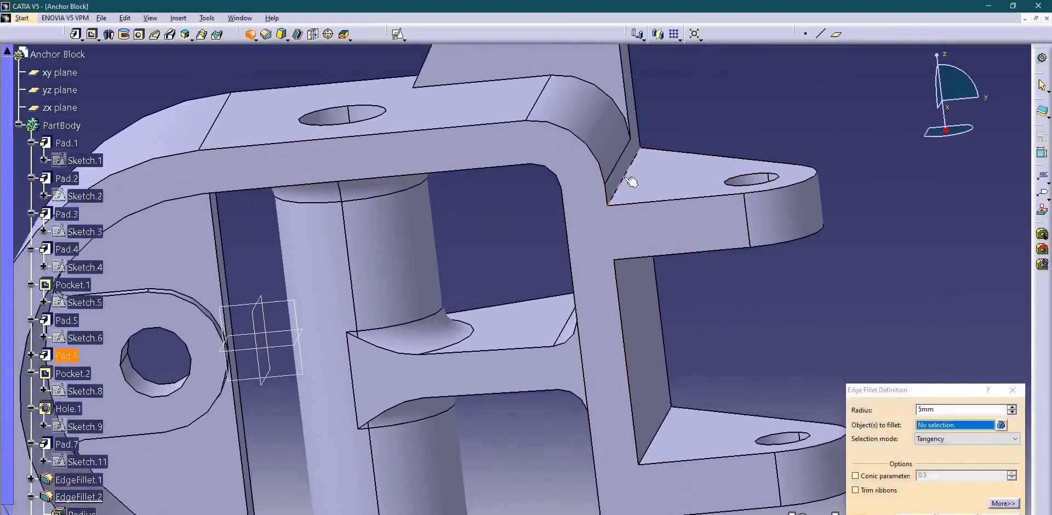
click(624, 177)
ctrl+middle_drag(666, 257, 578, 332)
click(583, 232)
click(613, 380)
ctrl+middle_drag(612, 379, 575, 306)
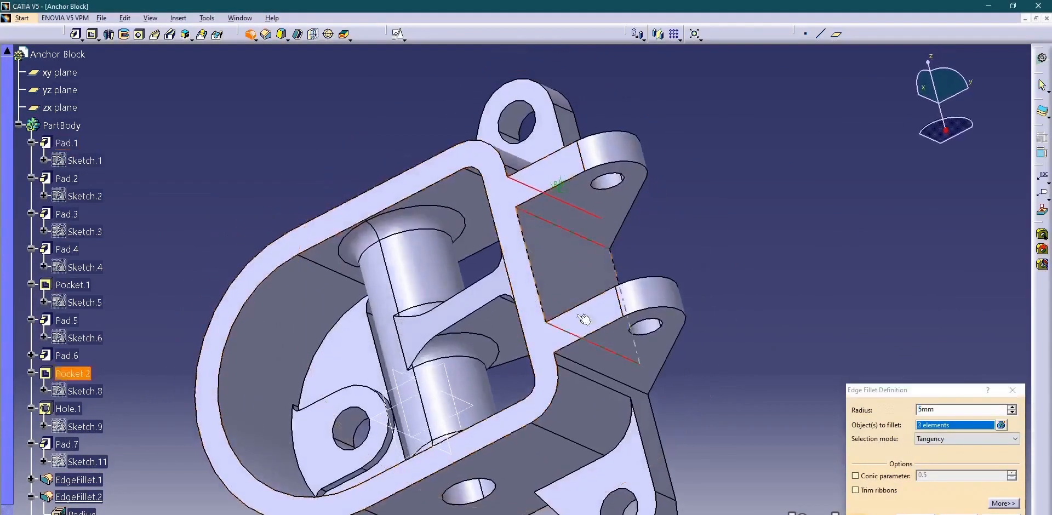
click(603, 376)
double_click(942, 410)
key(Return)
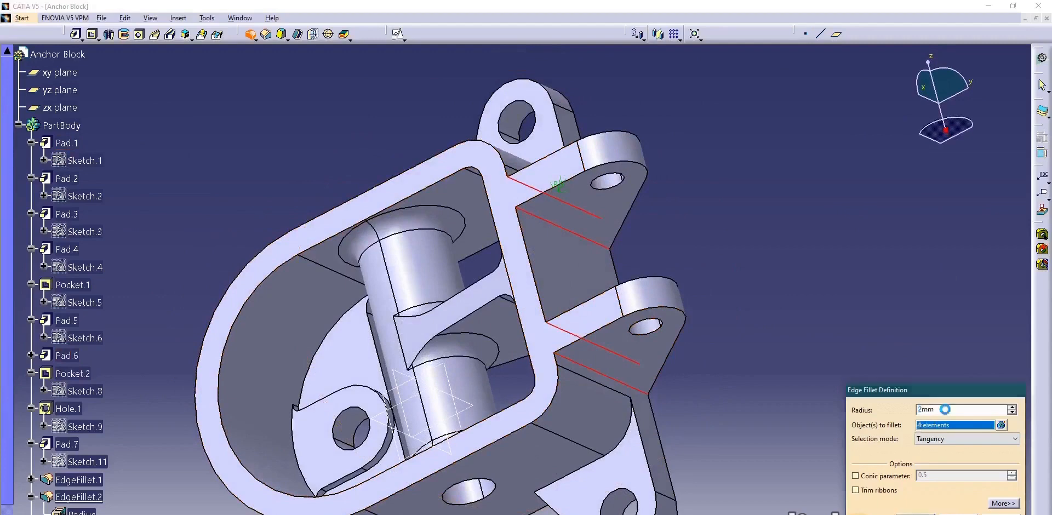
middle_drag(617, 183, 657, 275)
middle_drag(401, 244, 406, 279)
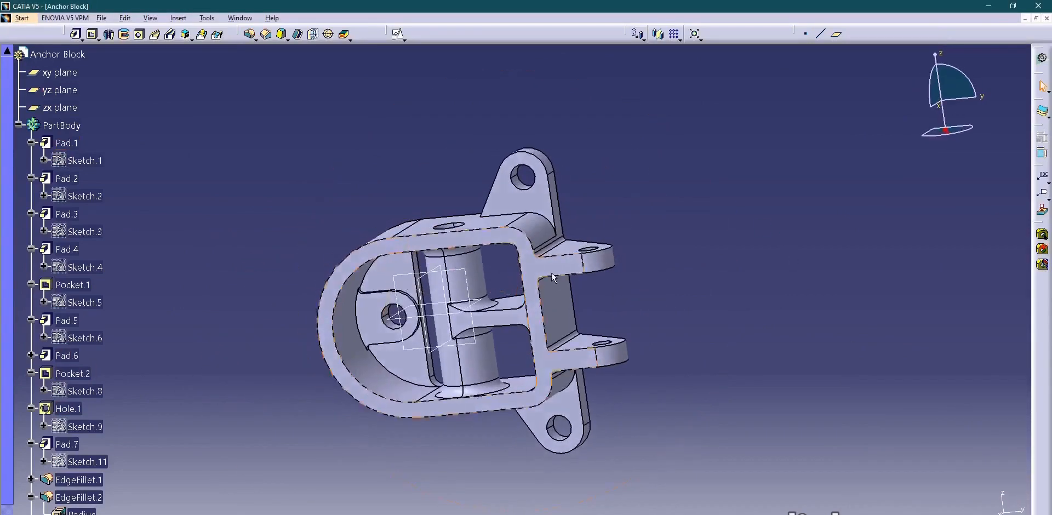
middle_drag(634, 274, 752, 291)
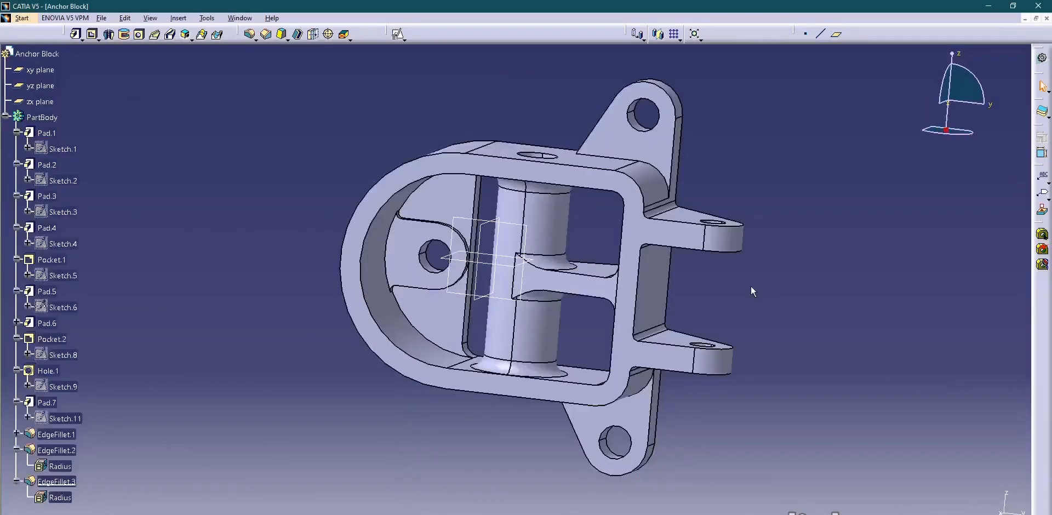